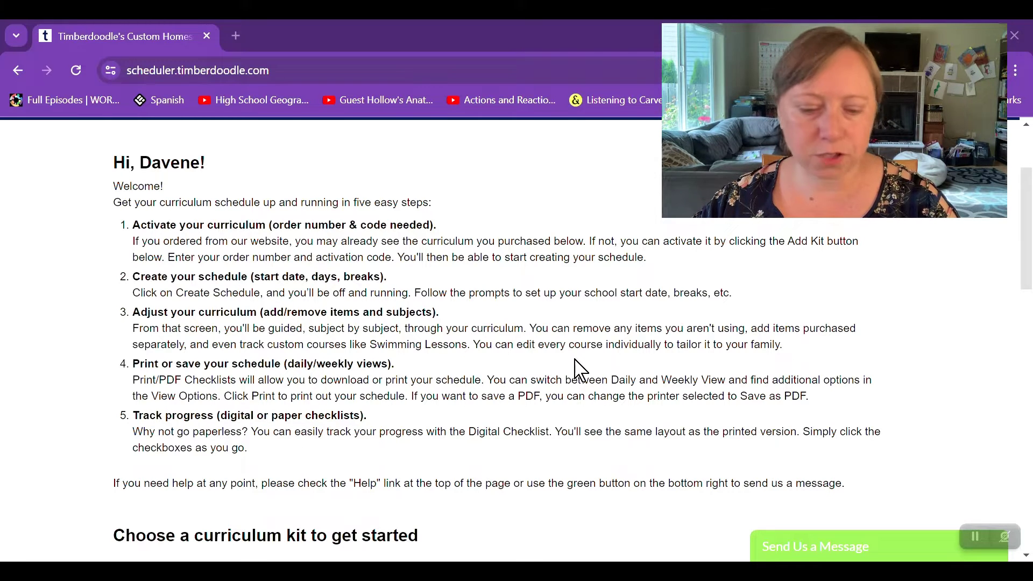
Create a schedule for the first listed 2024 Sixth-Grade Curriculum Kit and enter the student's first name.
{"action": "scroll", "coordinate": [578, 370], "scroll_direction": "down", "scroll_amount": 6}
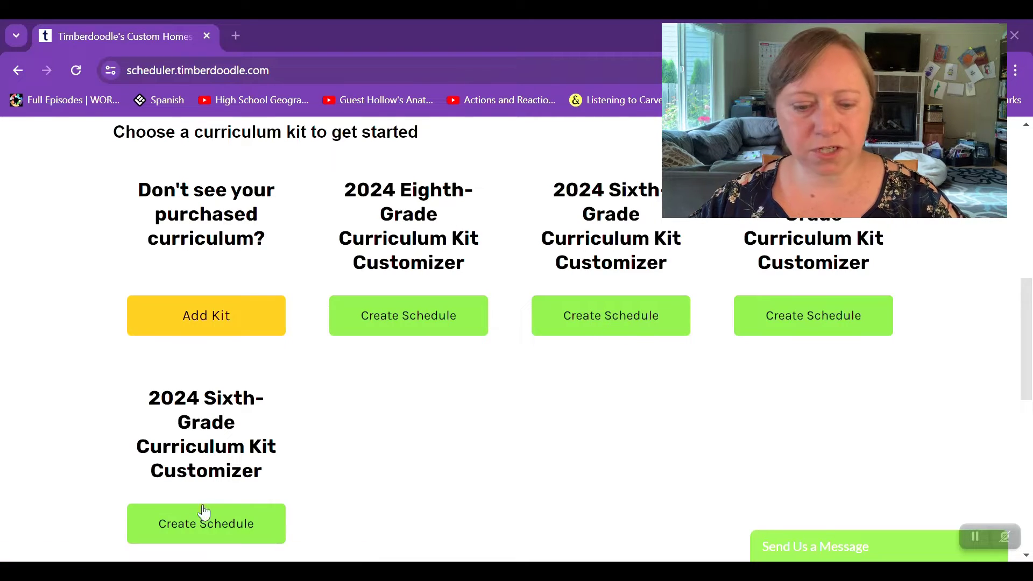
{"action": "left_click", "coordinate": [619, 319]}
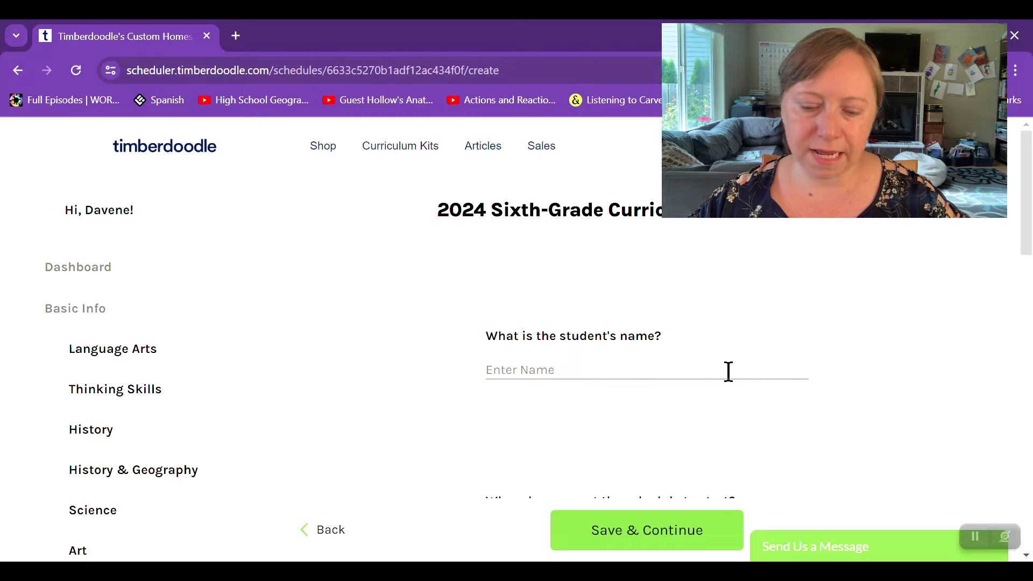
{"action": "type", "text": "James"}
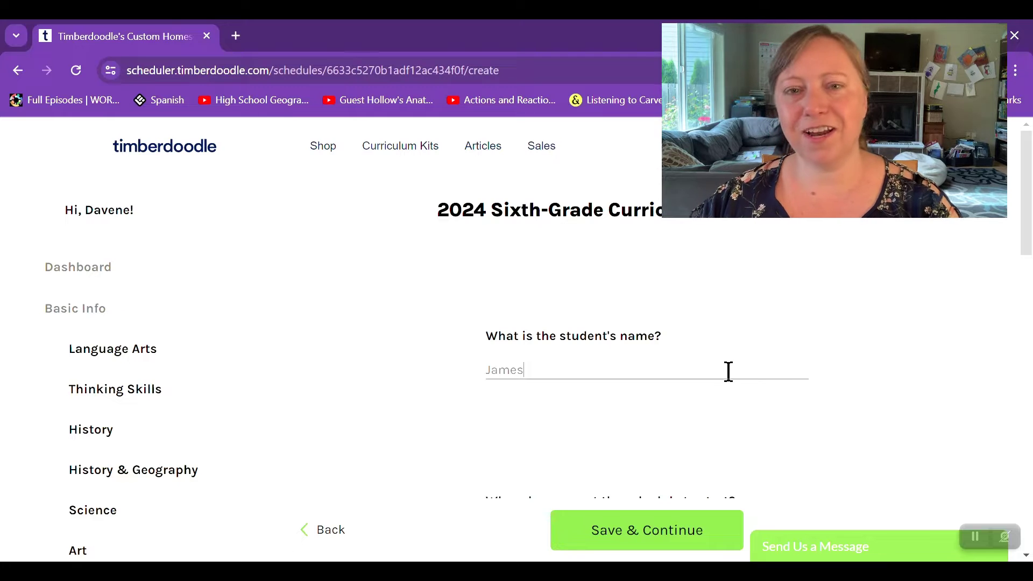
Set the schedule's start date to Tuesday, September 3, 2024.
{"action": "scroll", "coordinate": [789, 351], "scroll_direction": "down", "scroll_amount": 3}
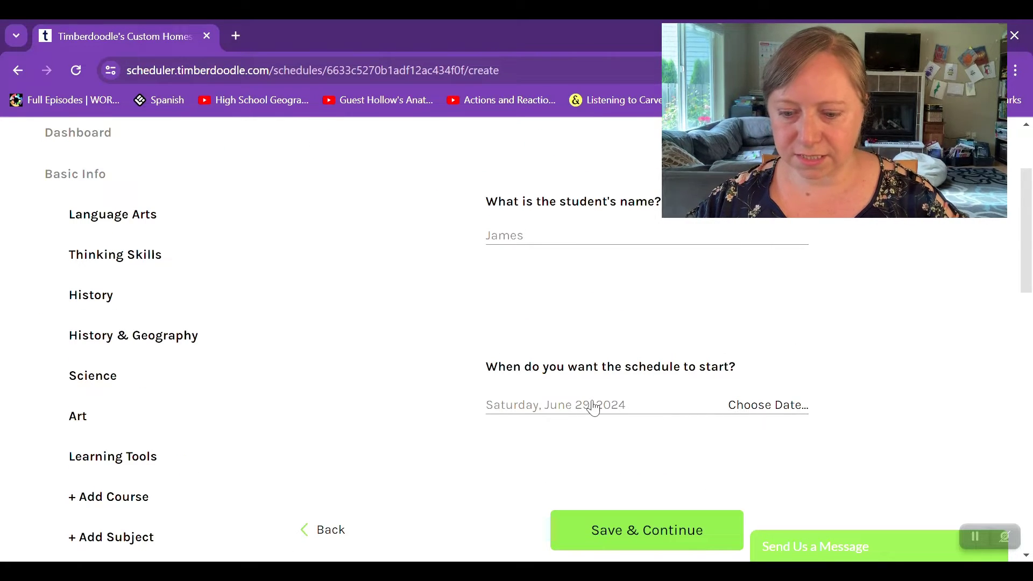
{"action": "left_click", "coordinate": [741, 408]}
{"action": "left_click", "coordinate": [912, 190]}
{"action": "left_click", "coordinate": [913, 191]}
{"action": "left_click", "coordinate": [913, 190]}
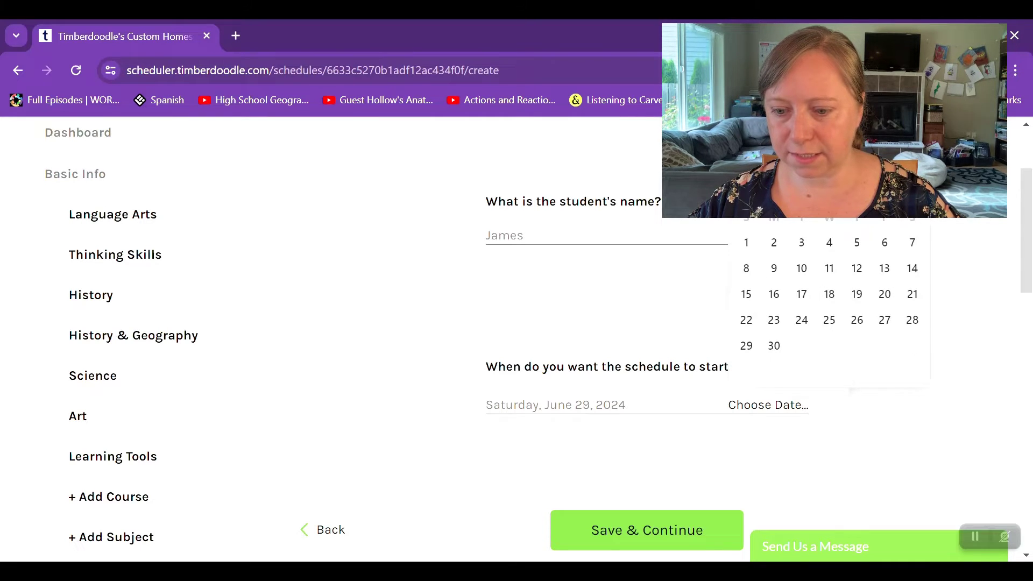
{"action": "left_click", "coordinate": [801, 243]}
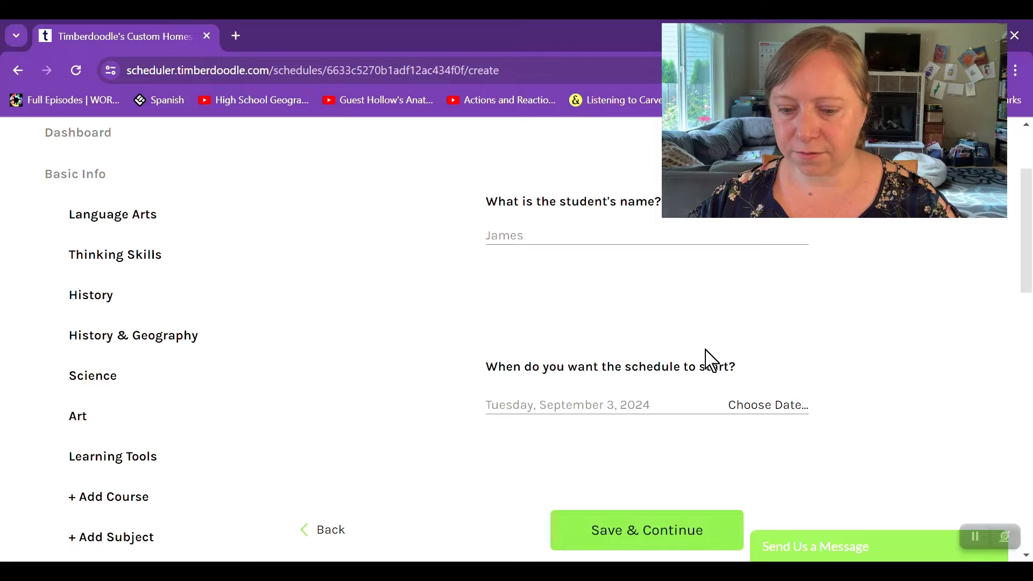
Decline the Monday-Friday schedule and exclude Friday, keeping Monday through Thursday as school days.
{"action": "scroll", "coordinate": [688, 362], "scroll_direction": "down", "scroll_amount": 3}
{"action": "scroll", "coordinate": [689, 360], "scroll_direction": "down", "scroll_amount": 3}
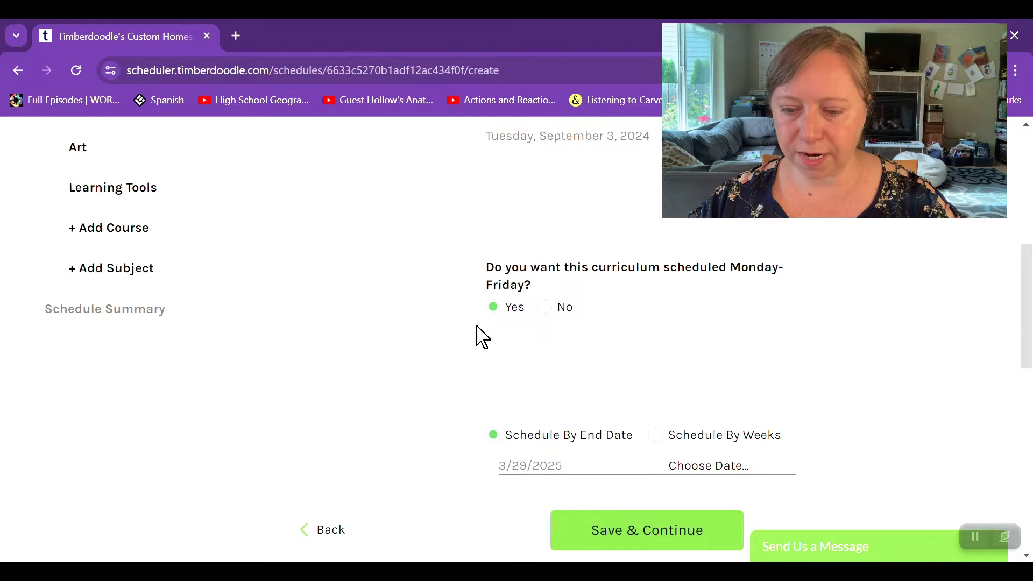
{"action": "scroll", "coordinate": [667, 312], "scroll_direction": "down", "scroll_amount": 3}
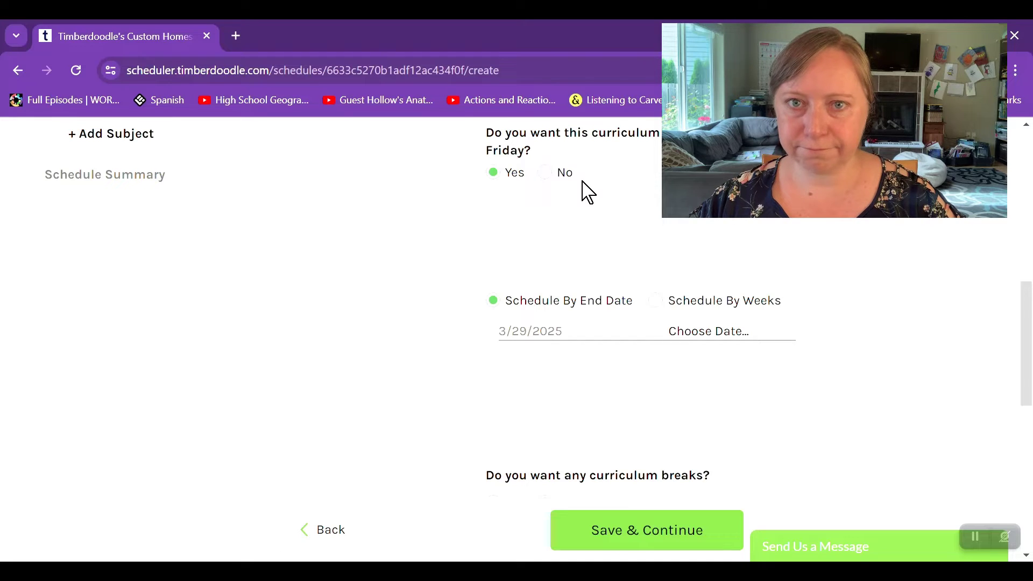
{"action": "left_click", "coordinate": [552, 185]}
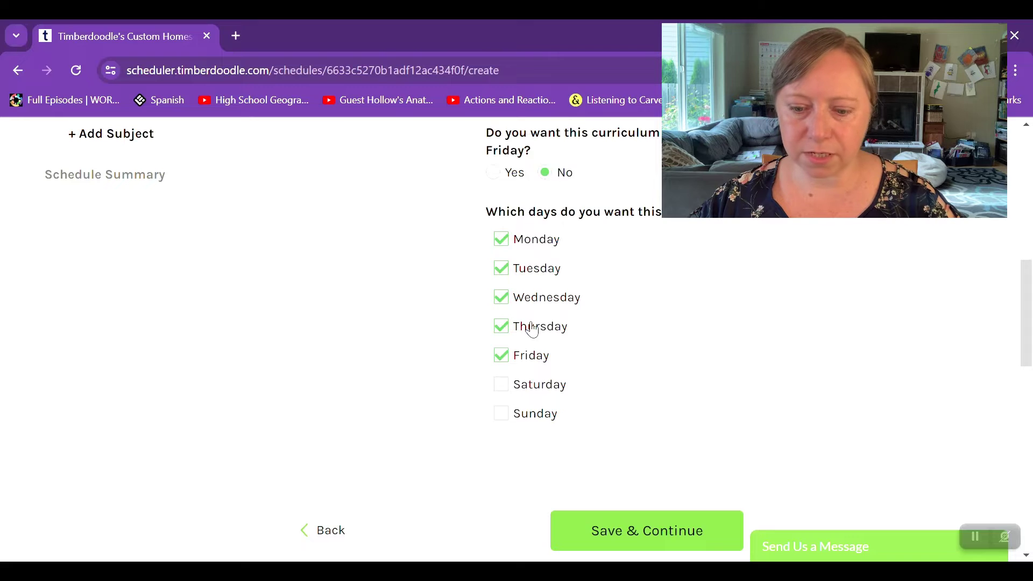
{"action": "left_click", "coordinate": [507, 357]}
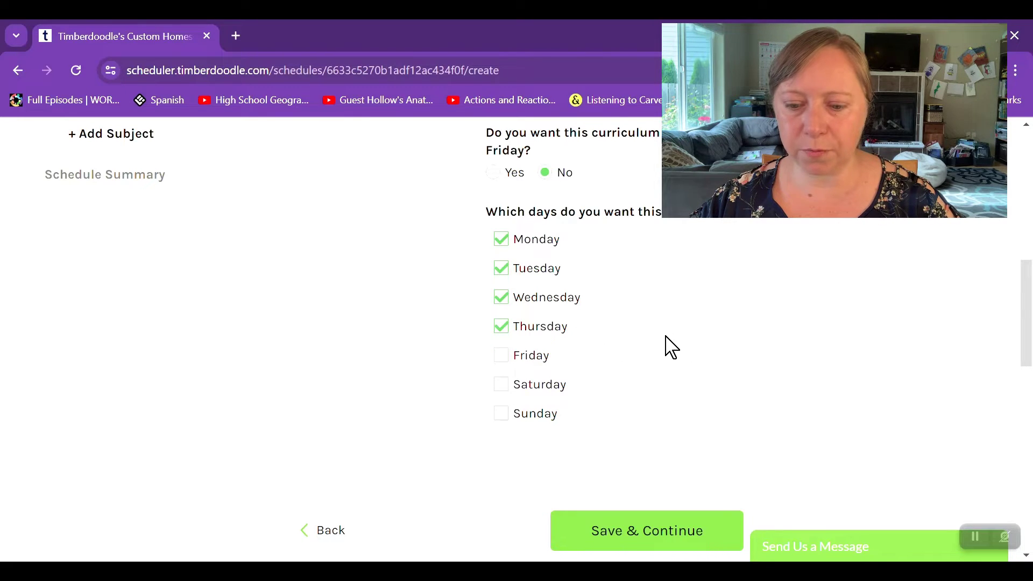
{"action": "scroll", "coordinate": [667, 347], "scroll_direction": "down", "scroll_amount": 2}
{"action": "scroll", "coordinate": [670, 347], "scroll_direction": "up", "scroll_amount": 2}
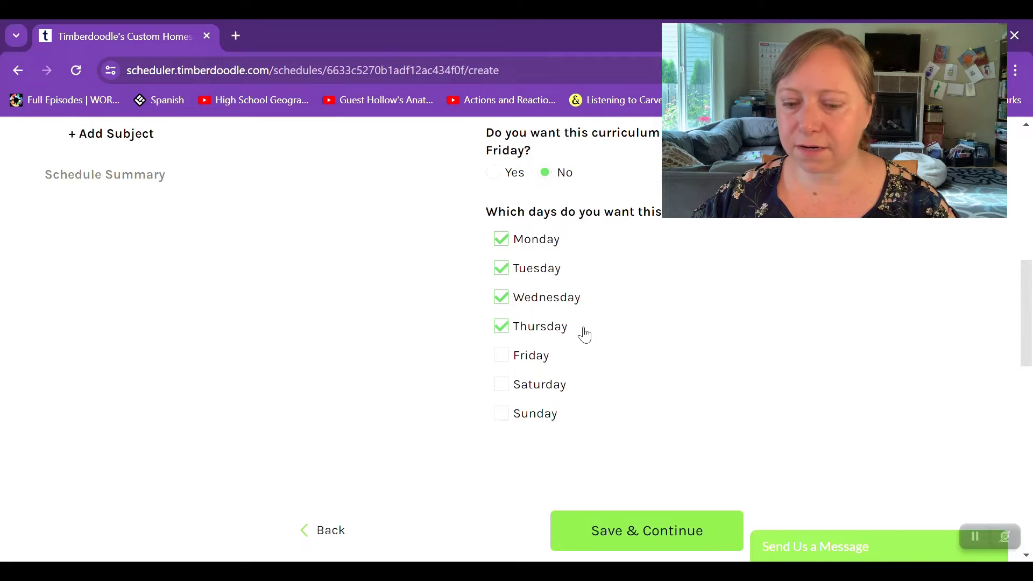
Schedule the curriculum by weeks instead of by end date and set the length to 34 weeks.
{"action": "scroll", "coordinate": [585, 335], "scroll_direction": "down", "scroll_amount": 5}
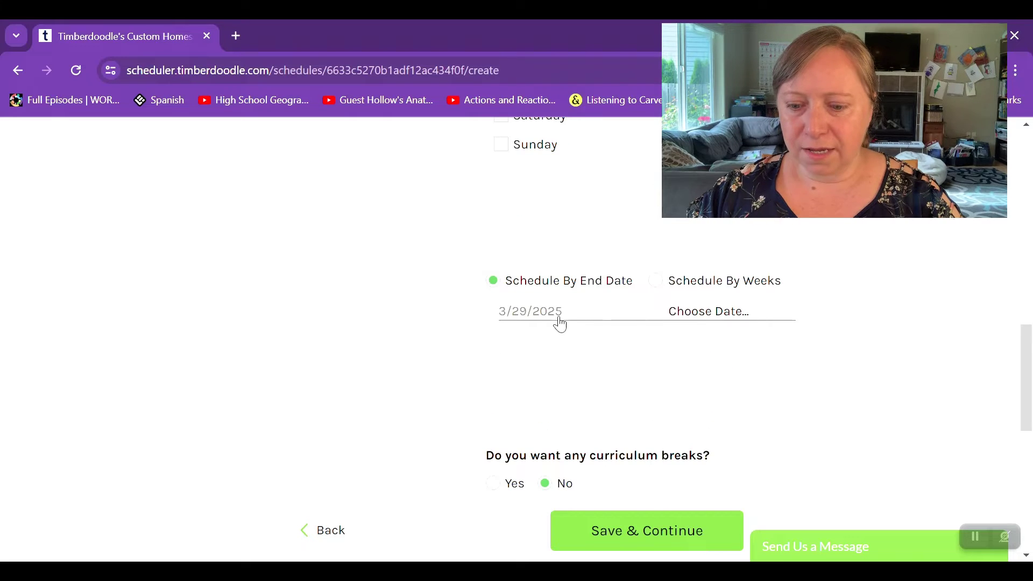
{"action": "left_click", "coordinate": [709, 284]}
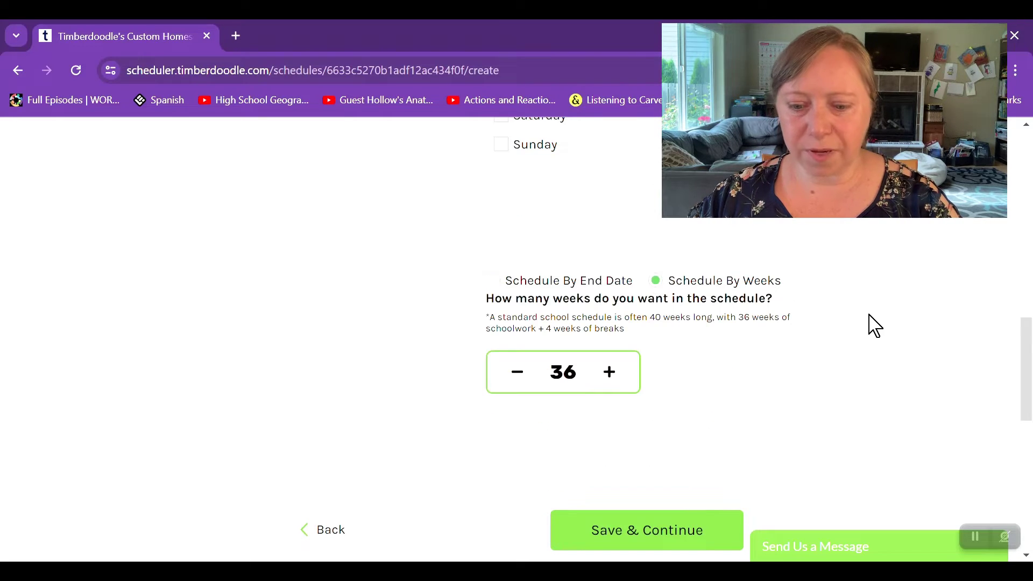
{"action": "left_click", "coordinate": [519, 378]}
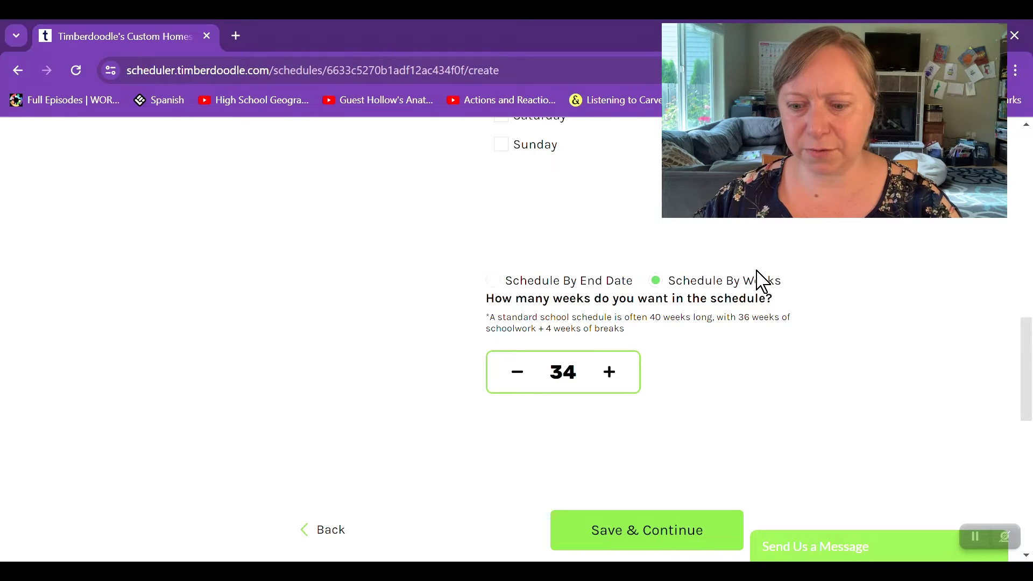
Enable curriculum breaks and set the first break from 11/18/2024 to 11/22/2024.
{"action": "scroll", "coordinate": [768, 285], "scroll_direction": "down", "scroll_amount": 5}
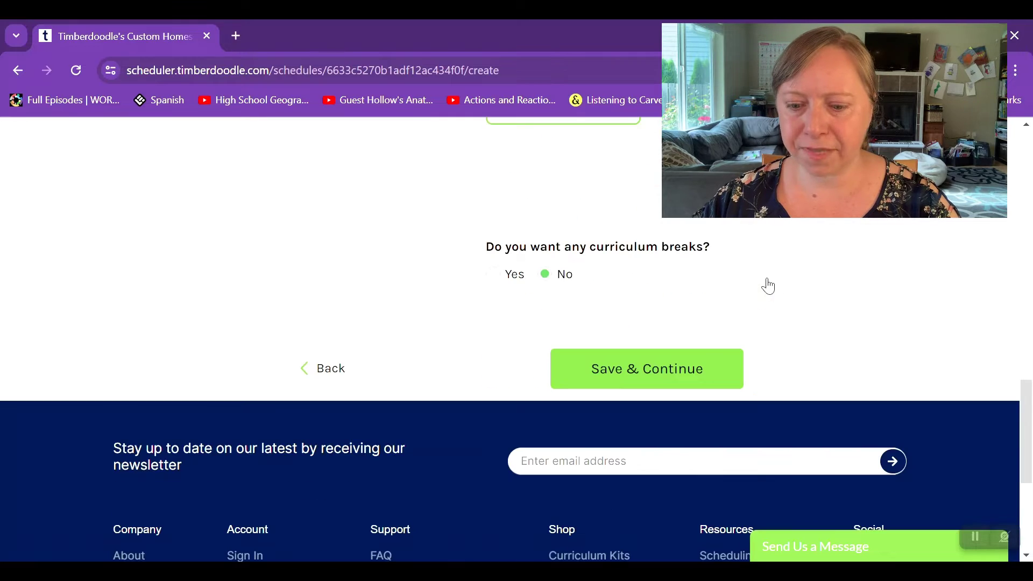
{"action": "left_click", "coordinate": [495, 274]}
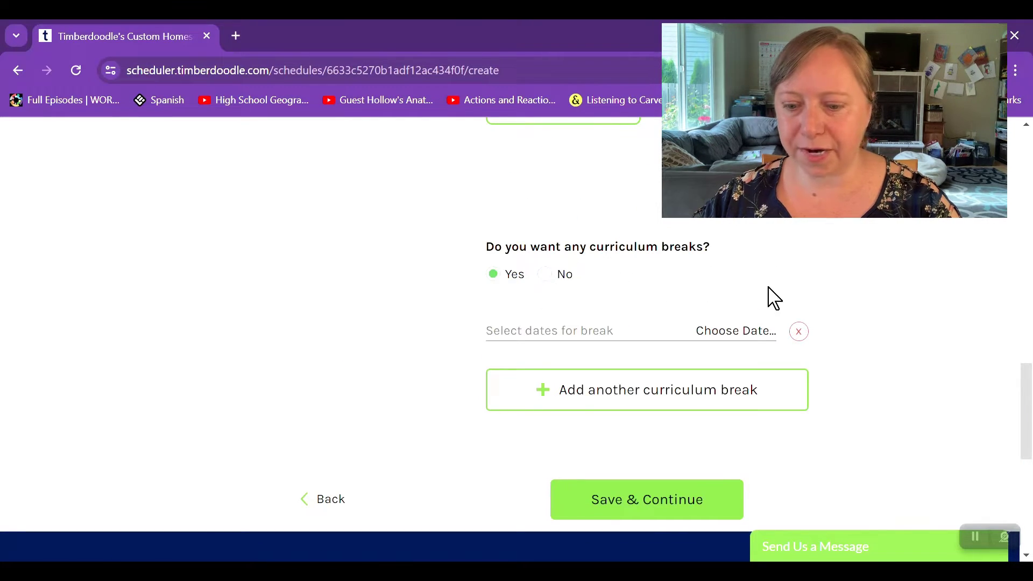
{"action": "left_click", "coordinate": [599, 333]}
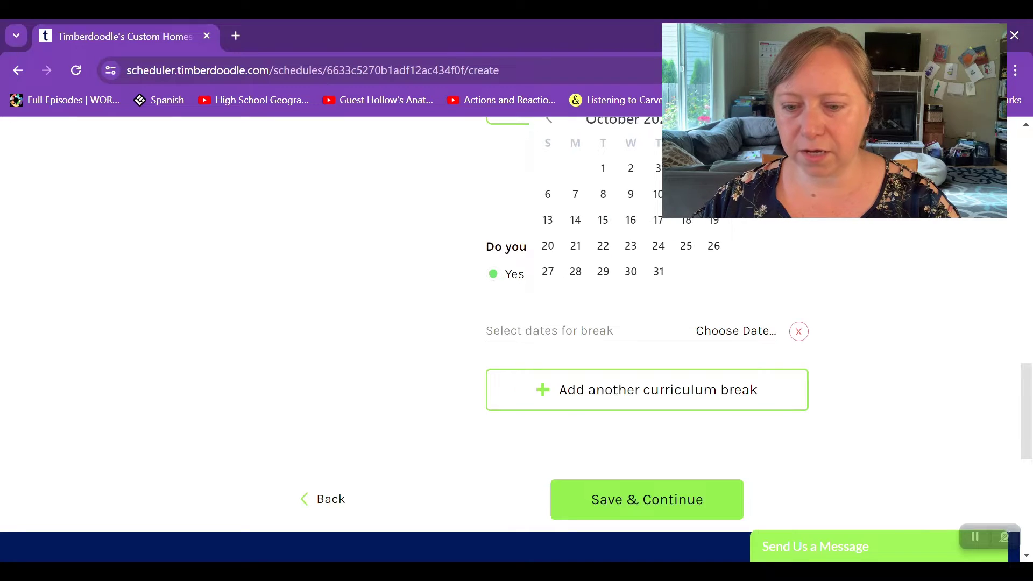
{"action": "left_click", "coordinate": [712, 120]}
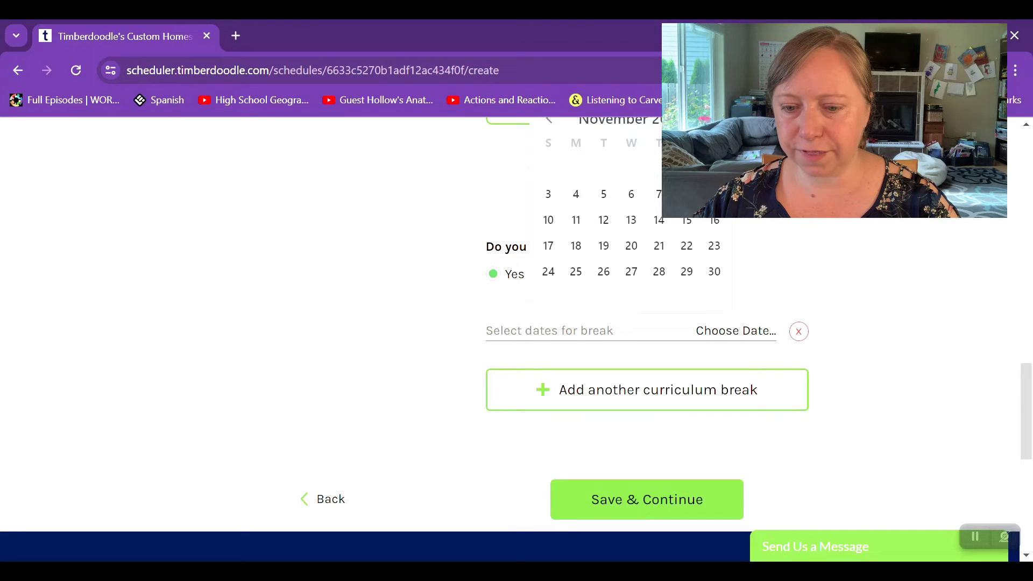
{"action": "left_click", "coordinate": [576, 246]}
{"action": "left_click", "coordinate": [686, 245]}
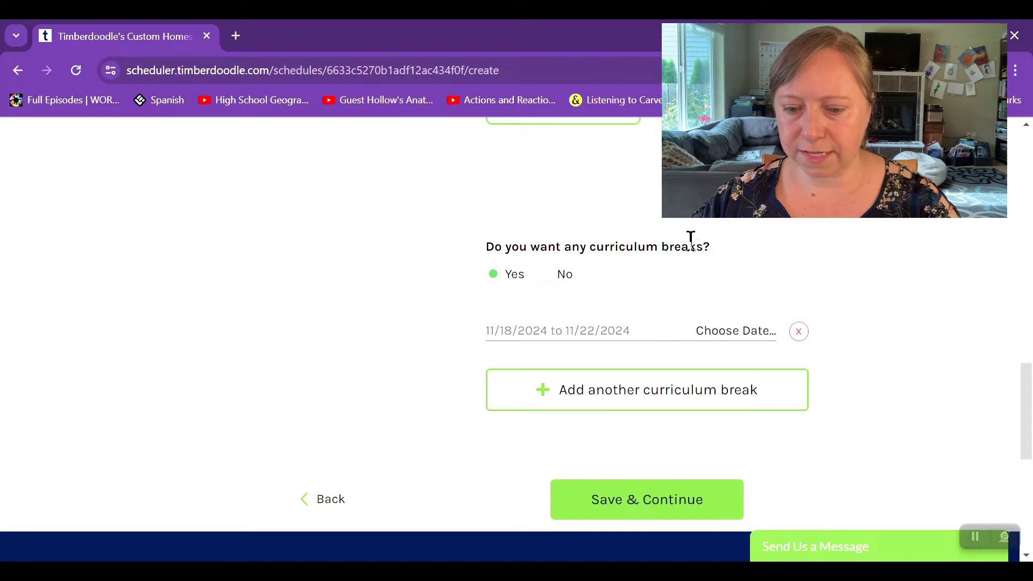
Add a second curriculum break from 12/16/2024 to 1/3/2025.
{"action": "left_click", "coordinate": [616, 396]}
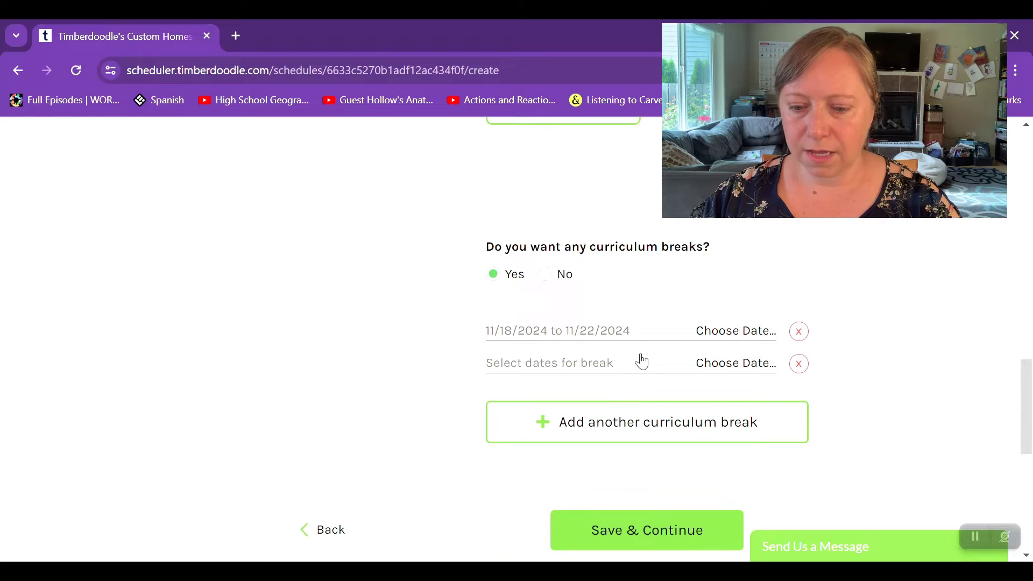
{"action": "left_click", "coordinate": [641, 360]}
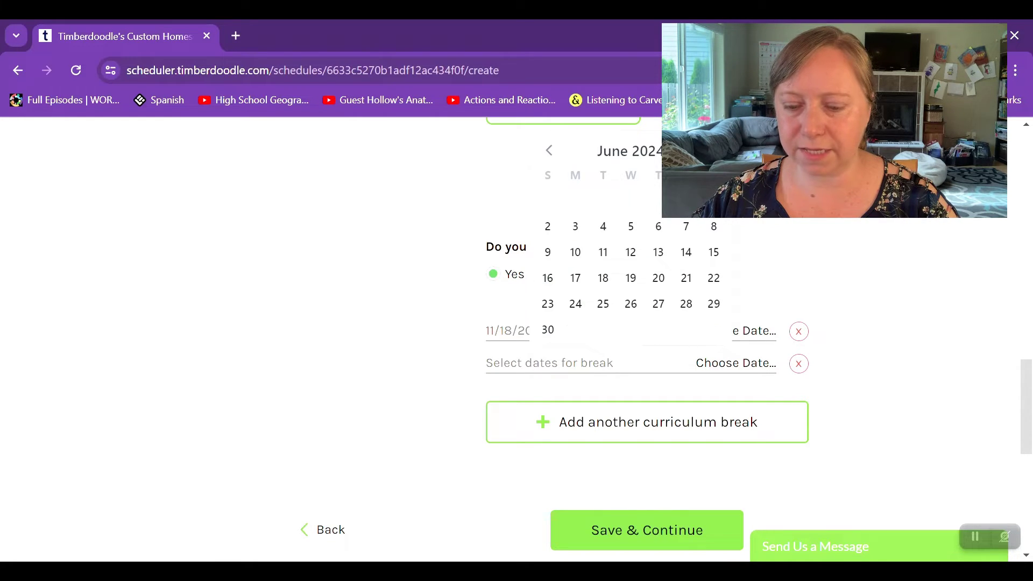
{"action": "left_click", "coordinate": [712, 150]}
{"action": "left_click", "coordinate": [712, 151]}
{"action": "left_click", "coordinate": [712, 150]}
{"action": "left_click", "coordinate": [712, 150]}
{"action": "left_click", "coordinate": [713, 151]}
{"action": "left_click", "coordinate": [712, 151]}
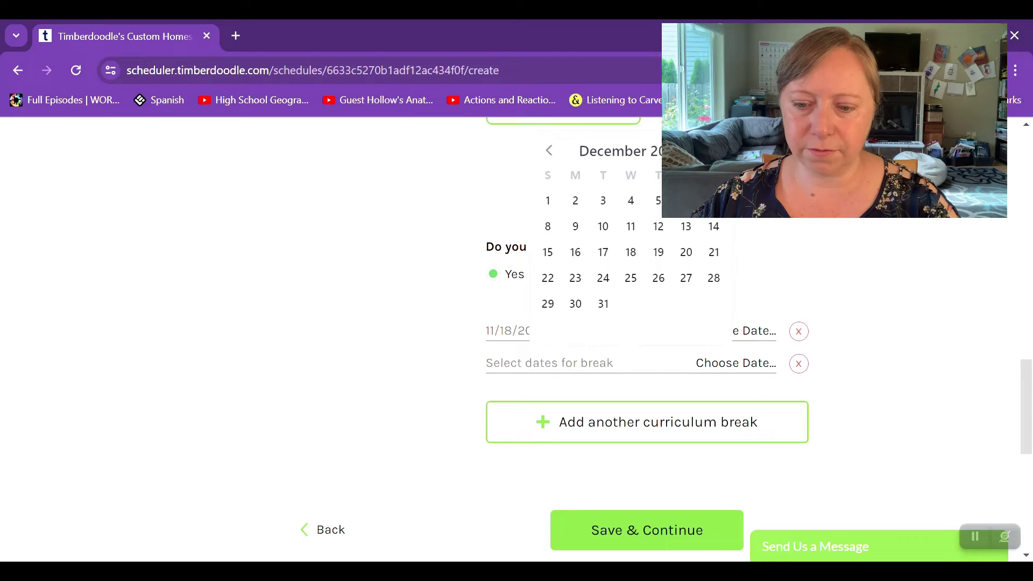
{"action": "left_click", "coordinate": [577, 258]}
{"action": "left_click", "coordinate": [686, 279]}
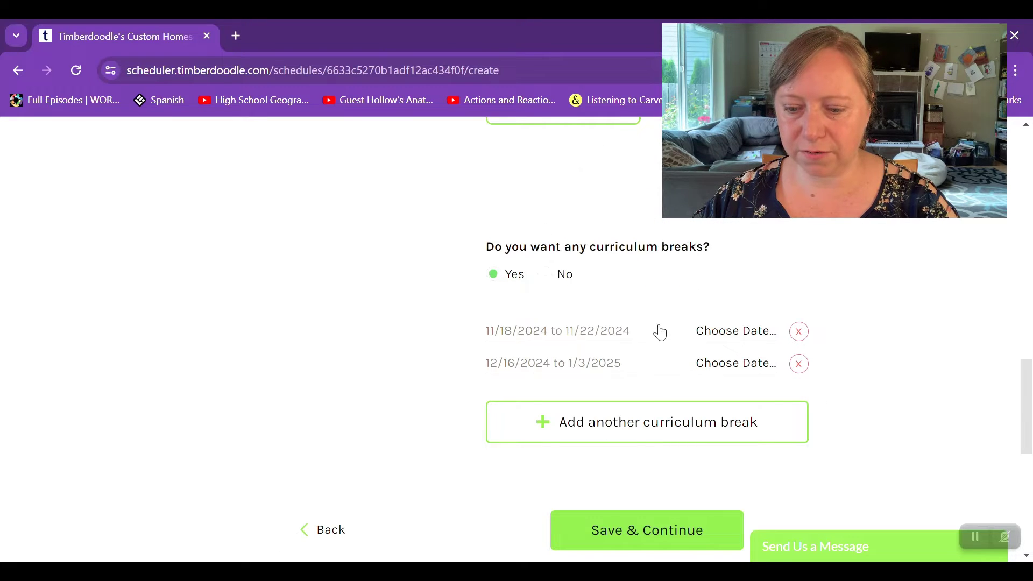
Add a third curriculum break from 4/7/2025 to 4/11/2025, and save the basic info to continue to the subjects.
{"action": "left_click", "coordinate": [618, 424]}
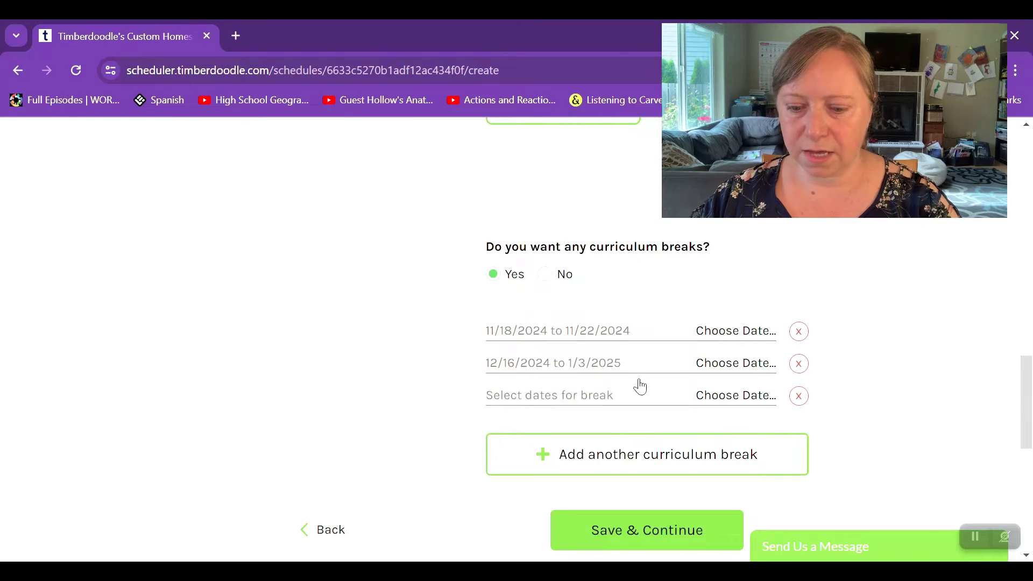
{"action": "left_click", "coordinate": [614, 403]}
{"action": "left_click", "coordinate": [713, 183]}
{"action": "left_click", "coordinate": [713, 183]}
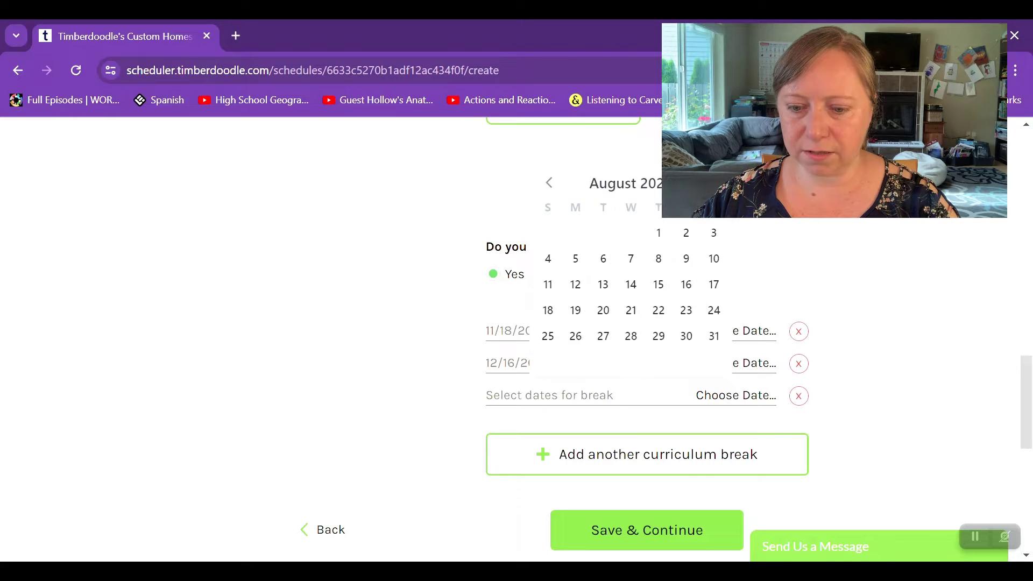
{"action": "left_click", "coordinate": [712, 183]}
{"action": "left_click", "coordinate": [713, 183]}
{"action": "left_click", "coordinate": [713, 182]}
{"action": "left_click", "coordinate": [713, 183]}
{"action": "left_click", "coordinate": [713, 183]}
{"action": "left_click", "coordinate": [712, 183]}
{"action": "left_click", "coordinate": [713, 183]}
{"action": "left_click", "coordinate": [713, 183]}
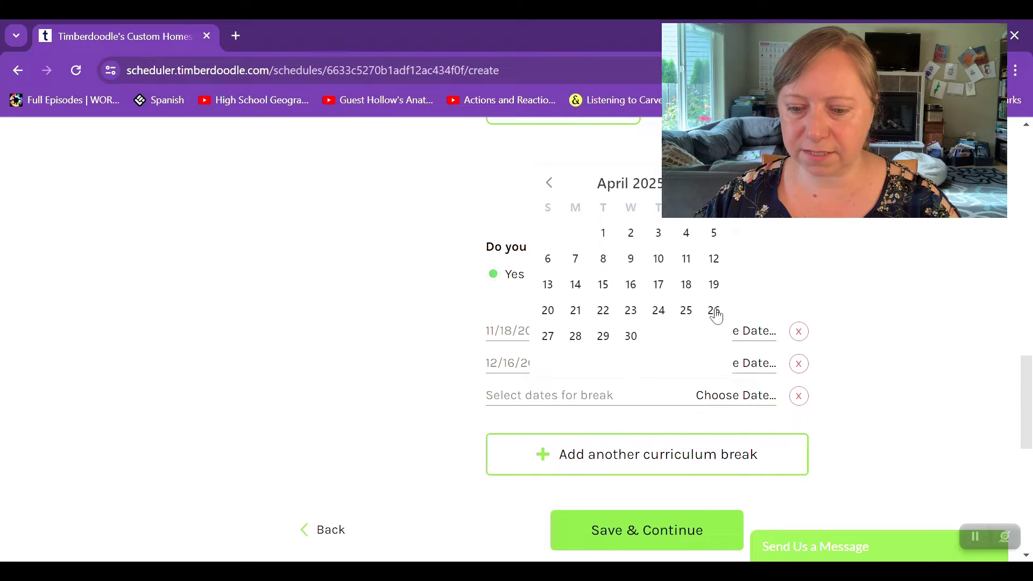
{"action": "left_click", "coordinate": [576, 265]}
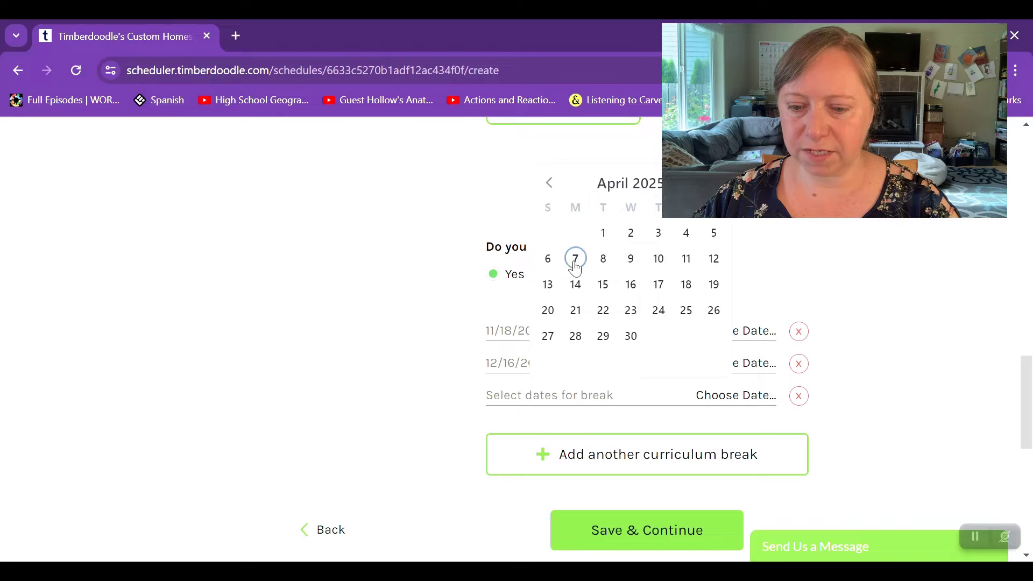
{"action": "left_click", "coordinate": [685, 259]}
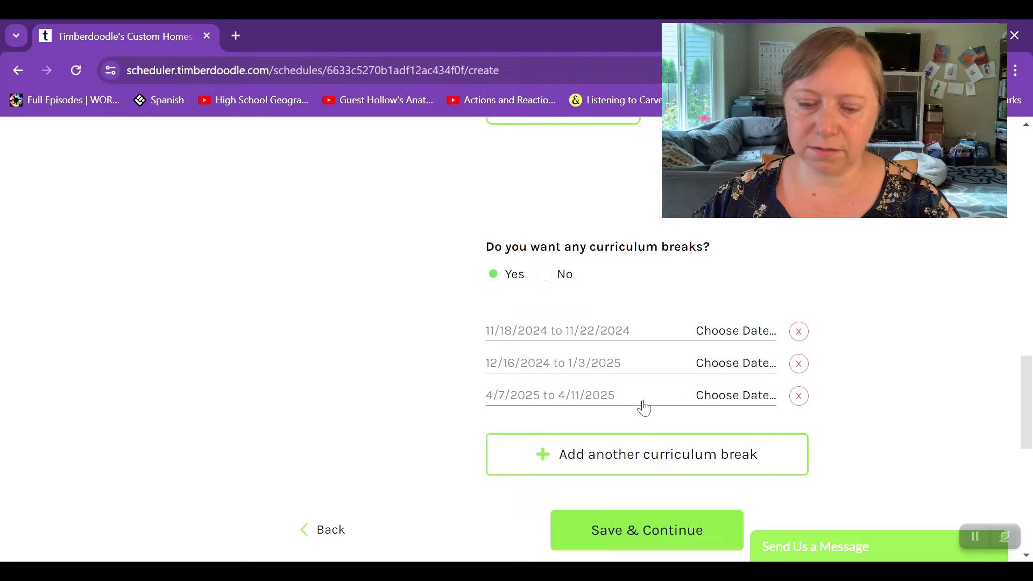
{"action": "scroll", "coordinate": [721, 366], "scroll_direction": "down", "scroll_amount": 3}
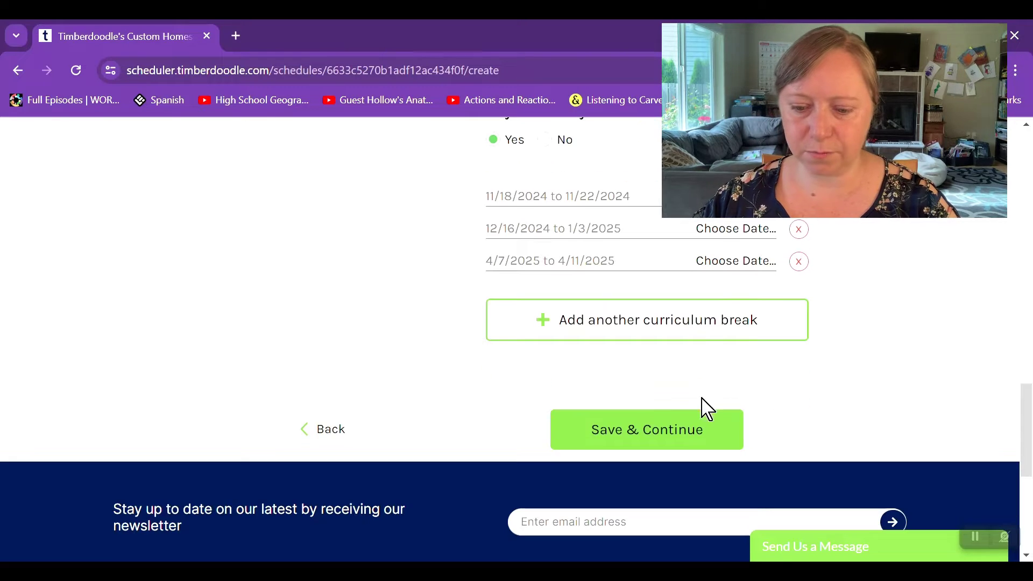
{"action": "left_click", "coordinate": [657, 431]}
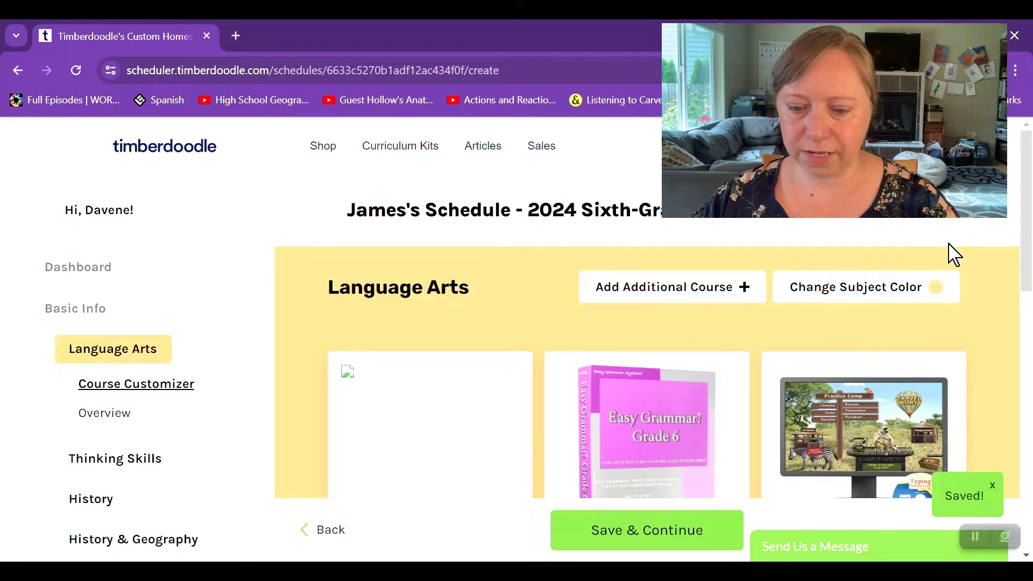
Review the Language Arts courses and their customization options.
{"action": "scroll", "coordinate": [952, 256], "scroll_direction": "down", "scroll_amount": 2}
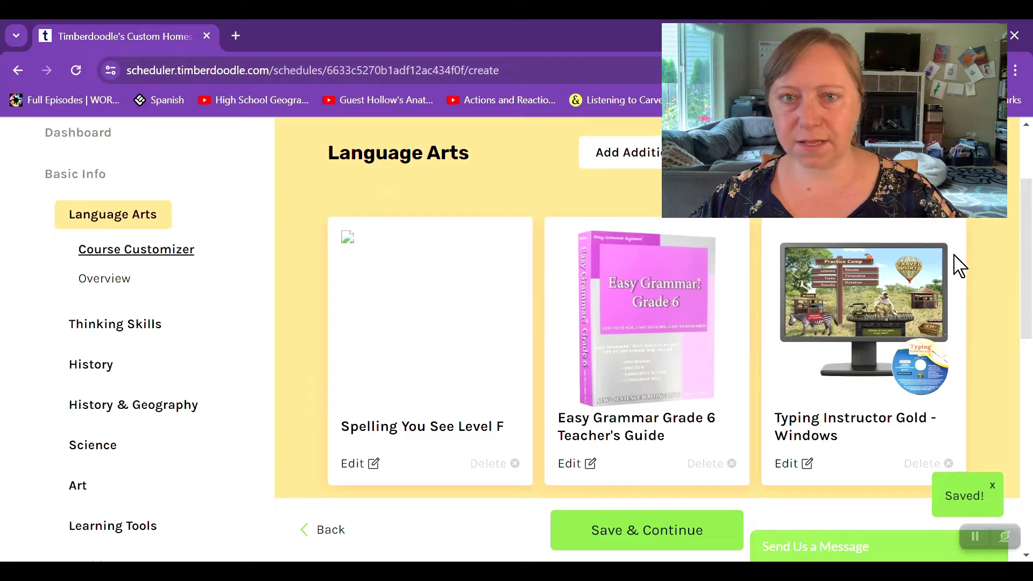
{"action": "scroll", "coordinate": [959, 264], "scroll_direction": "up", "scroll_amount": 2}
{"action": "scroll", "coordinate": [960, 265], "scroll_direction": "down", "scroll_amount": 4}
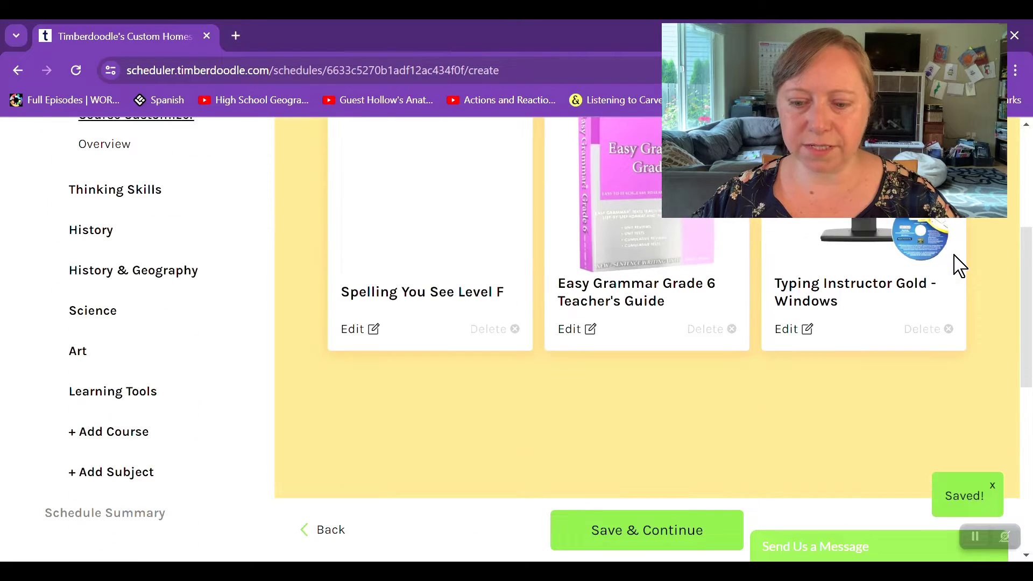
{"action": "scroll", "coordinate": [958, 265], "scroll_direction": "up", "scroll_amount": 4}
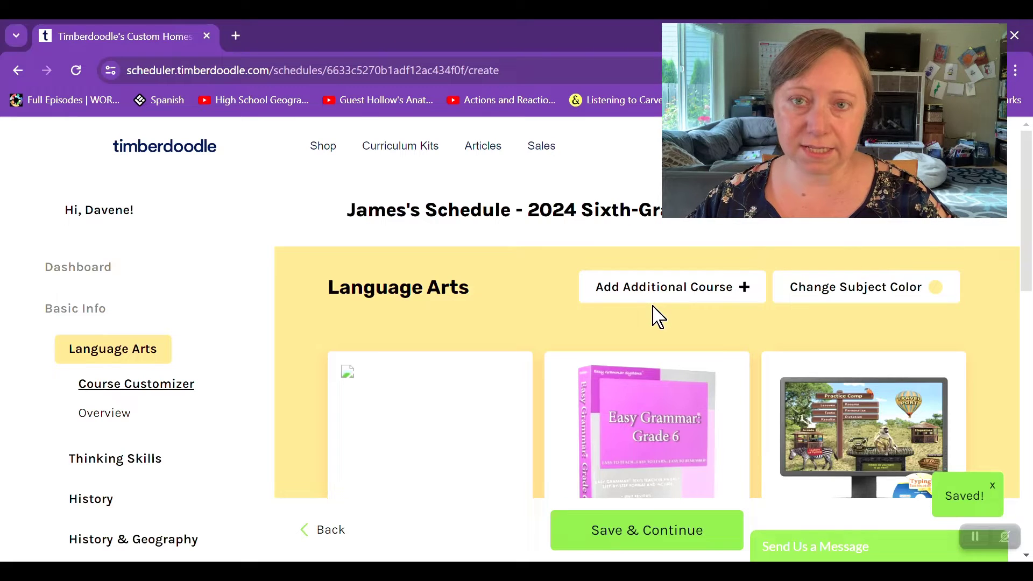
{"action": "scroll", "coordinate": [966, 288], "scroll_direction": "down", "scroll_amount": 5}
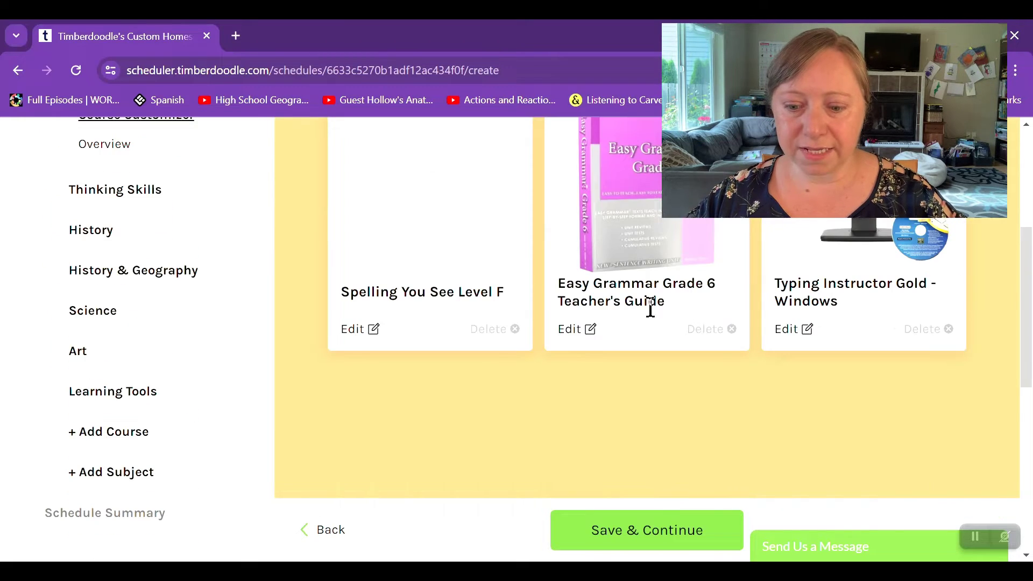
{"action": "scroll", "coordinate": [703, 282], "scroll_direction": "up", "scroll_amount": 3}
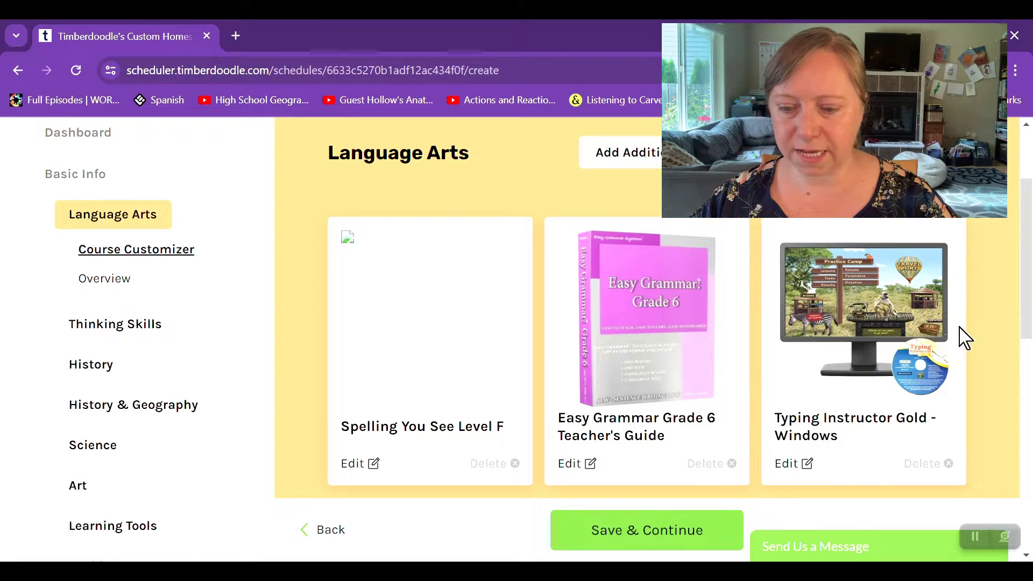
Open the additional courses for Language Arts and look through the available titles.
{"action": "scroll", "coordinate": [826, 346], "scroll_direction": "down", "scroll_amount": 5}
{"action": "scroll", "coordinate": [825, 346], "scroll_direction": "up", "scroll_amount": 5}
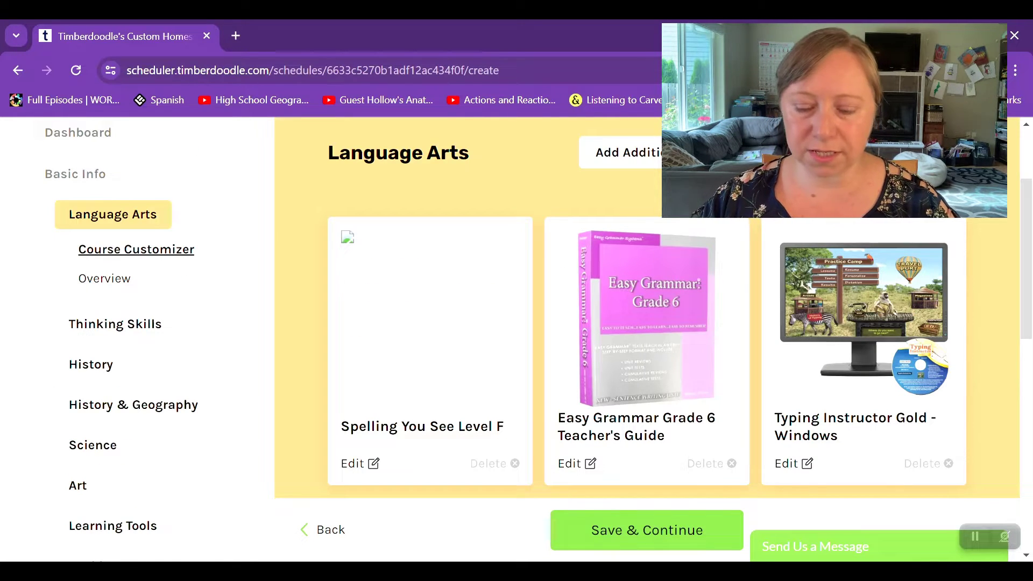
{"action": "left_click", "coordinate": [681, 153]}
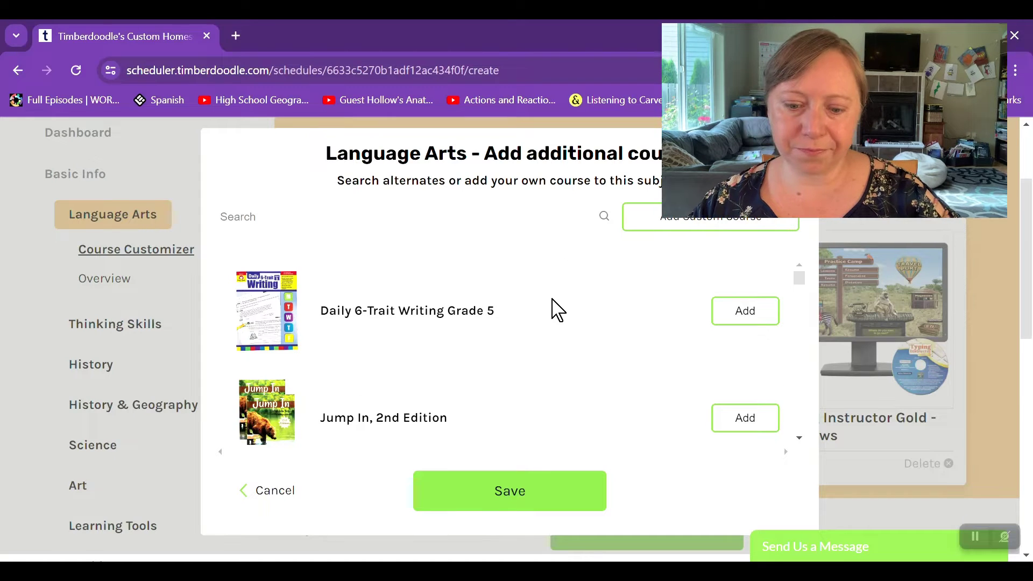
{"action": "scroll", "coordinate": [554, 309], "scroll_direction": "down", "scroll_amount": 2}
{"action": "scroll", "coordinate": [591, 292], "scroll_direction": "down", "scroll_amount": 4}
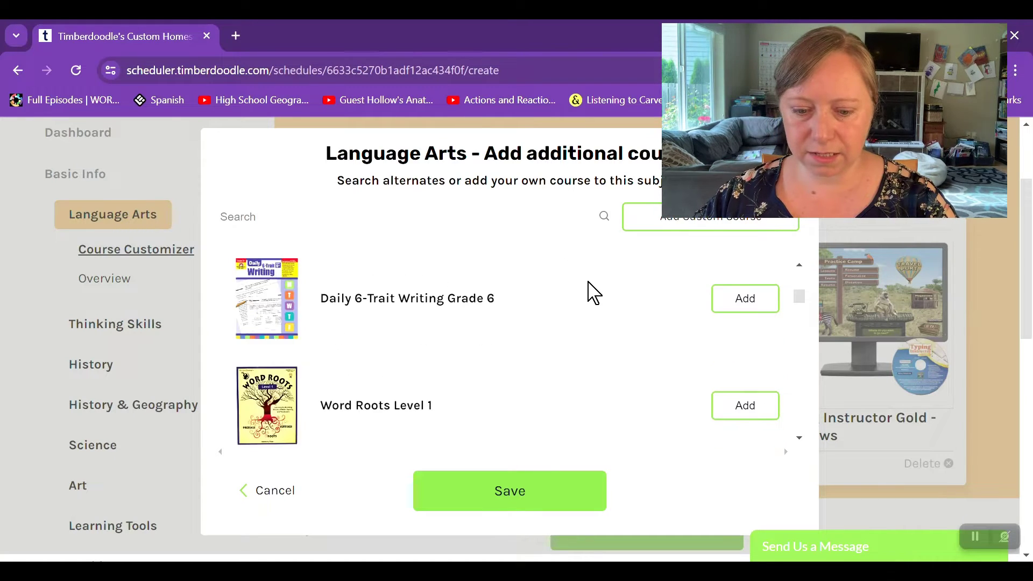
{"action": "scroll", "coordinate": [588, 292], "scroll_direction": "down", "scroll_amount": 5}
{"action": "scroll", "coordinate": [588, 292], "scroll_direction": "up", "scroll_amount": 3}
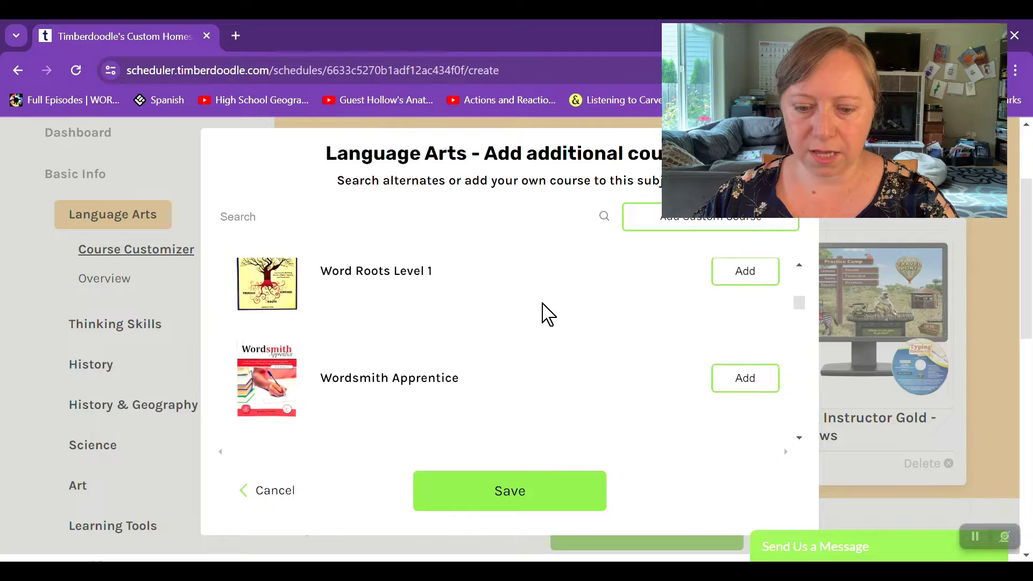
{"action": "left_click", "coordinate": [761, 387]}
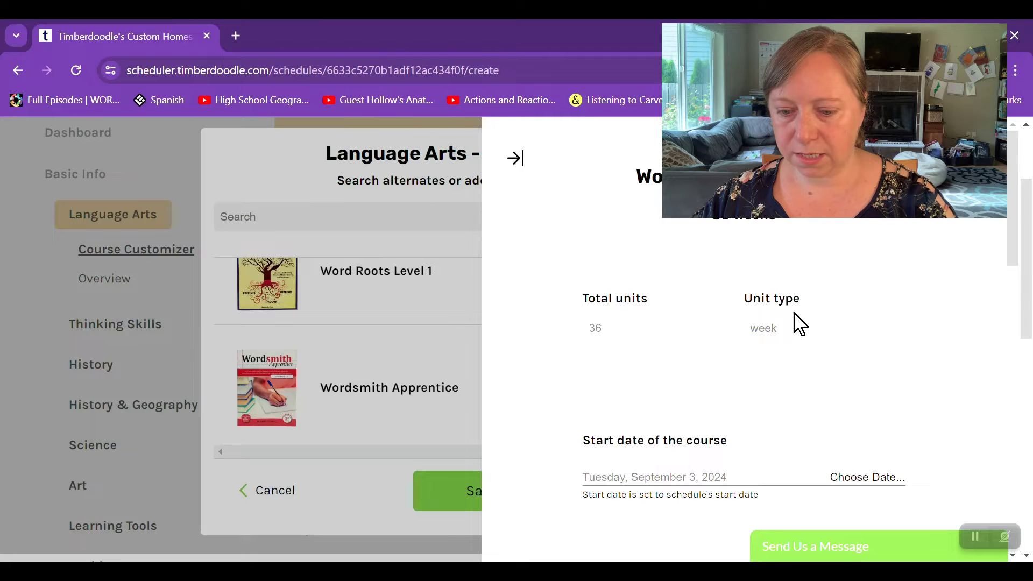
{"action": "scroll", "coordinate": [803, 323], "scroll_direction": "down", "scroll_amount": 2}
{"action": "scroll", "coordinate": [800, 322], "scroll_direction": "up", "scroll_amount": 2}
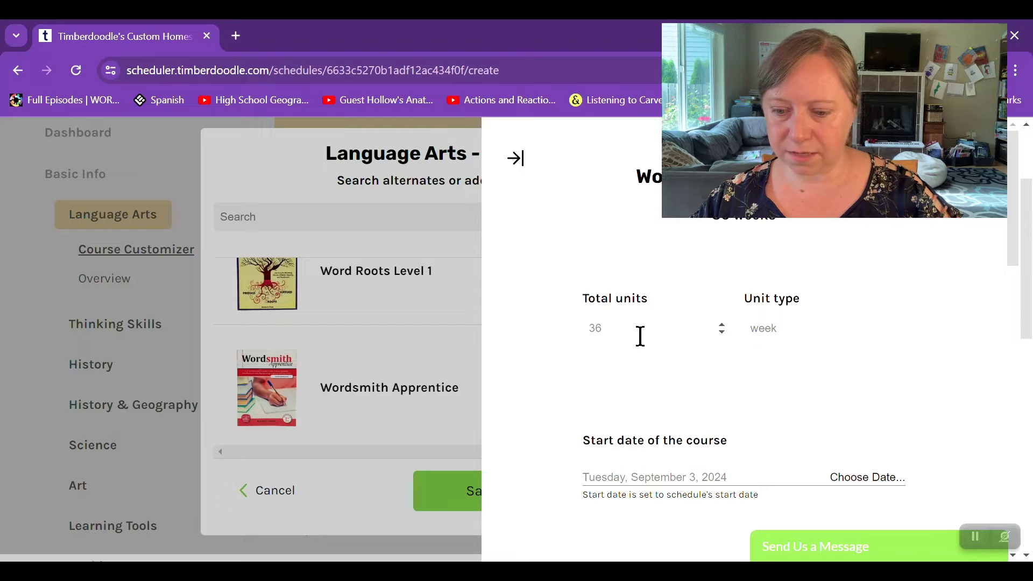
{"action": "scroll", "coordinate": [761, 381], "scroll_direction": "down", "scroll_amount": 6}
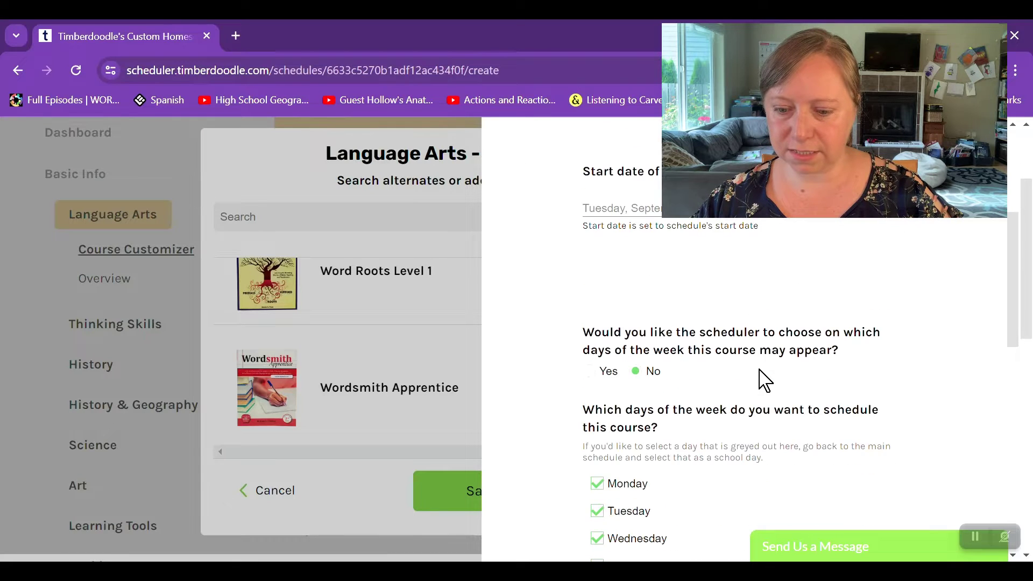
{"action": "scroll", "coordinate": [761, 381], "scroll_direction": "up", "scroll_amount": 6}
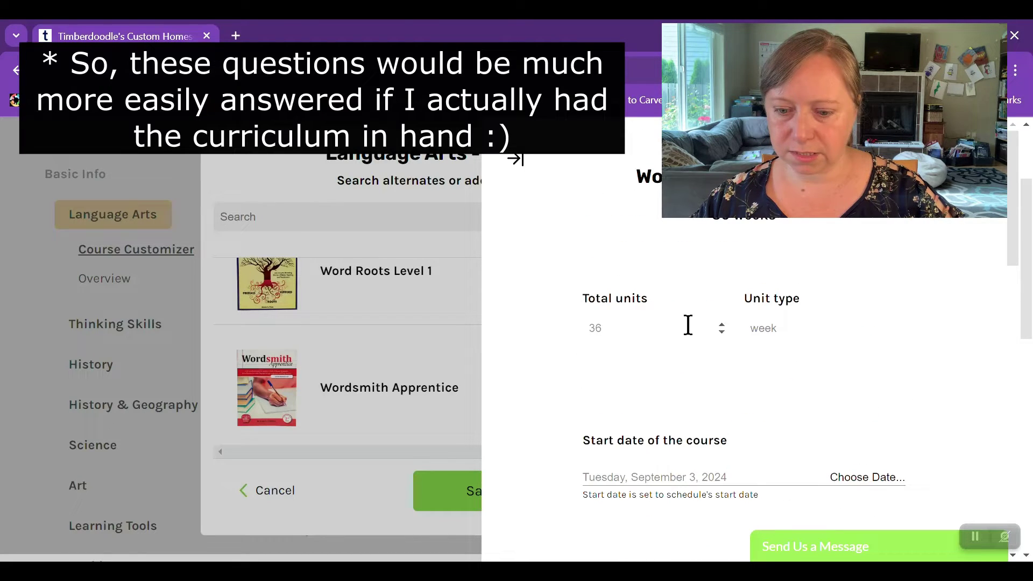
{"action": "left_click", "coordinate": [723, 331]}
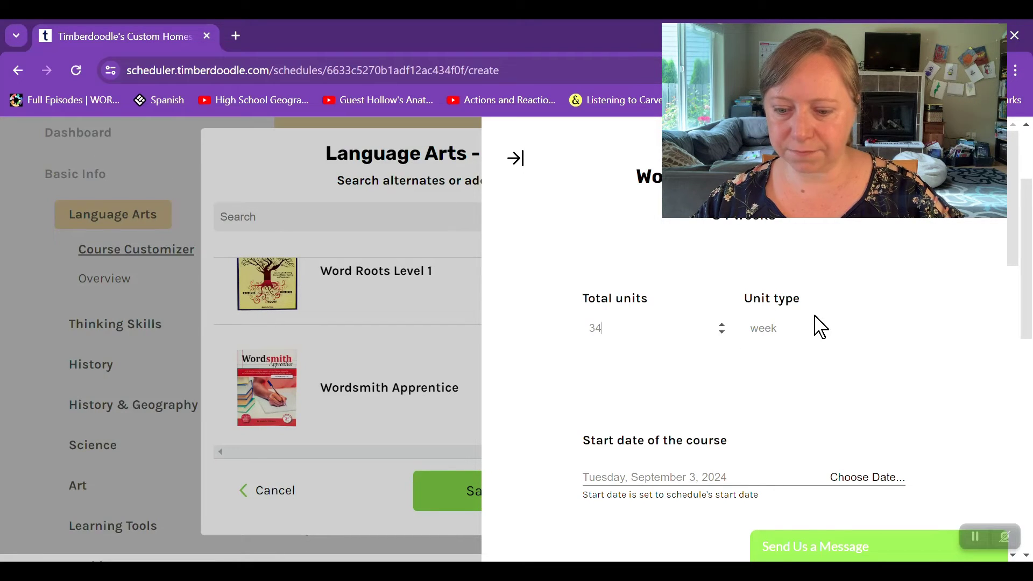
{"action": "scroll", "coordinate": [817, 327], "scroll_direction": "down", "scroll_amount": 2}
{"action": "scroll", "coordinate": [848, 302], "scroll_direction": "up", "scroll_amount": 2}
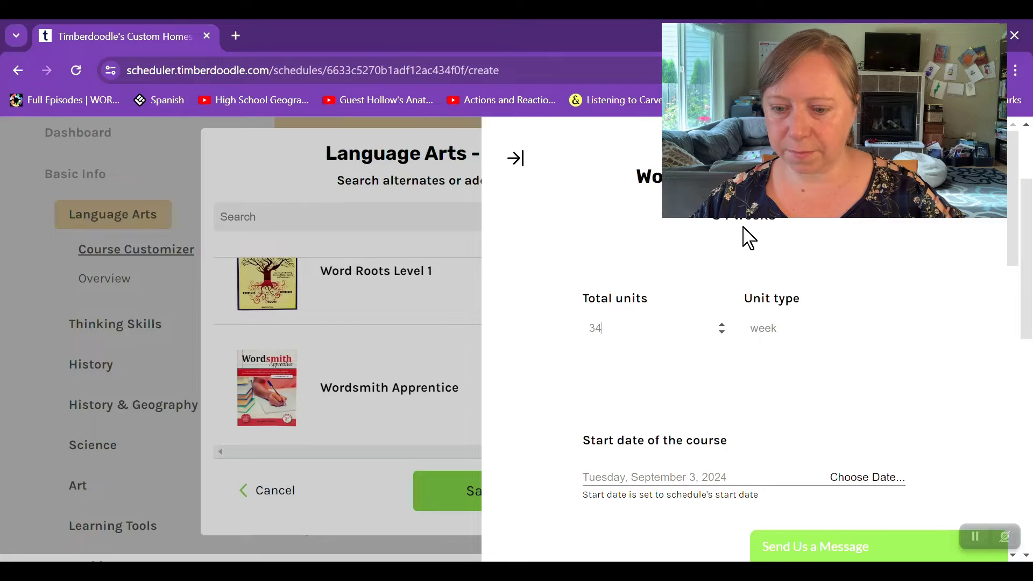
{"action": "scroll", "coordinate": [748, 269], "scroll_direction": "down", "scroll_amount": 4}
{"action": "scroll", "coordinate": [753, 301], "scroll_direction": "down", "scroll_amount": 8}
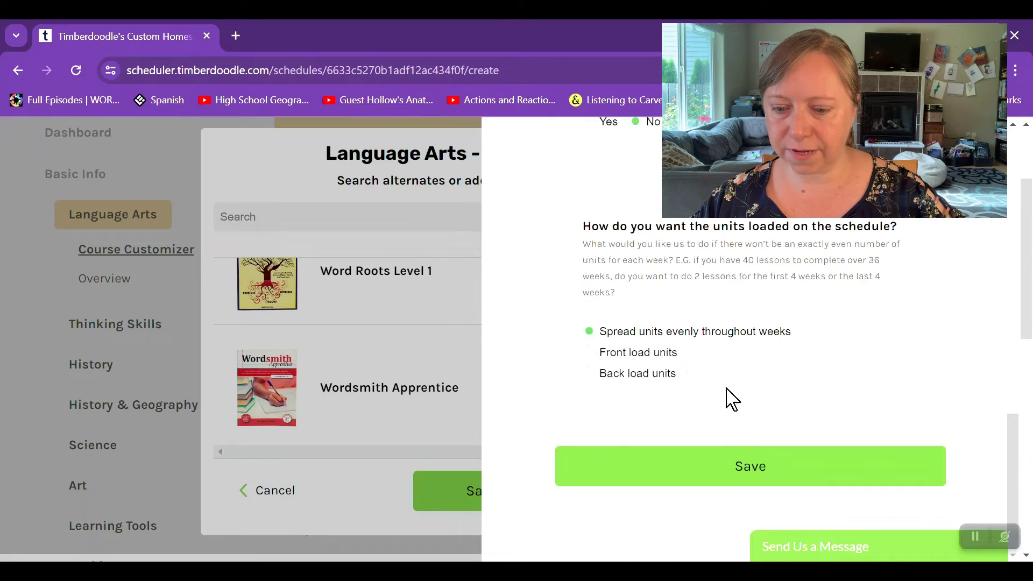
{"action": "scroll", "coordinate": [705, 408], "scroll_direction": "up", "scroll_amount": 6}
{"action": "scroll", "coordinate": [704, 408], "scroll_direction": "up", "scroll_amount": 5}
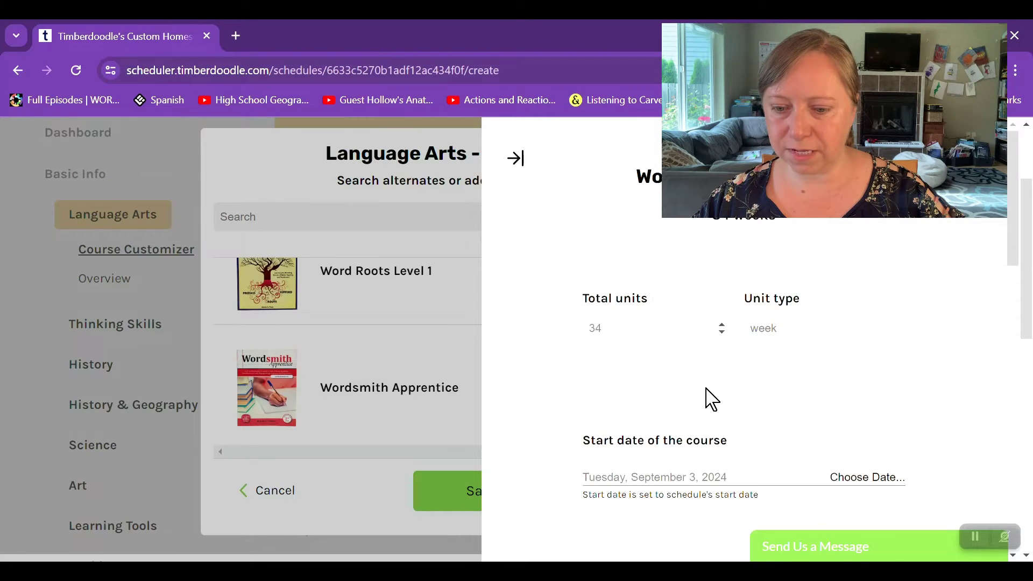
{"action": "left_click", "coordinate": [518, 167]}
{"action": "left_click", "coordinate": [755, 423]}
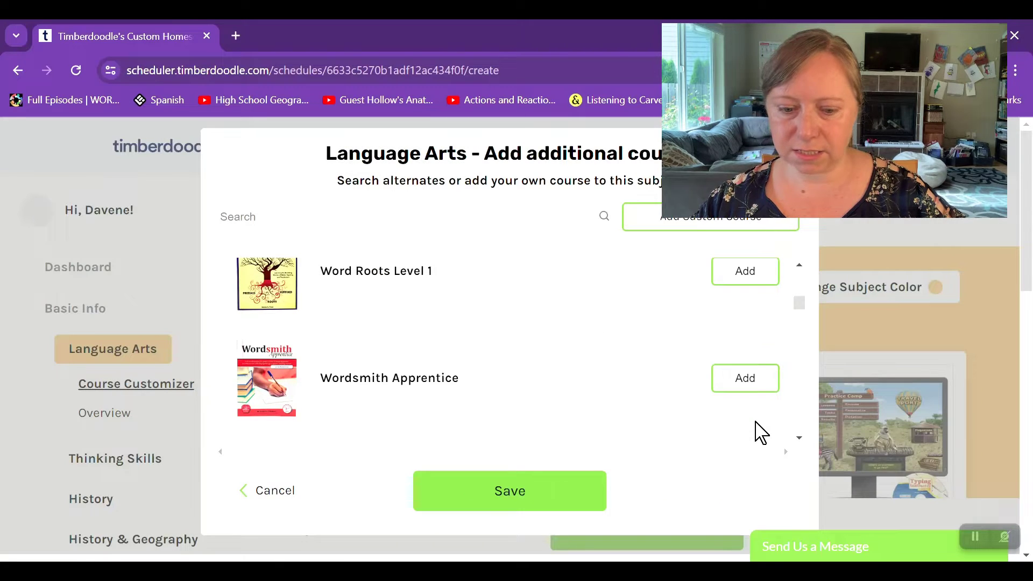
Check the remaining additional Language Arts courses for a writing program, and search them for "iew".
{"action": "scroll", "coordinate": [618, 392], "scroll_direction": "up", "scroll_amount": 5}
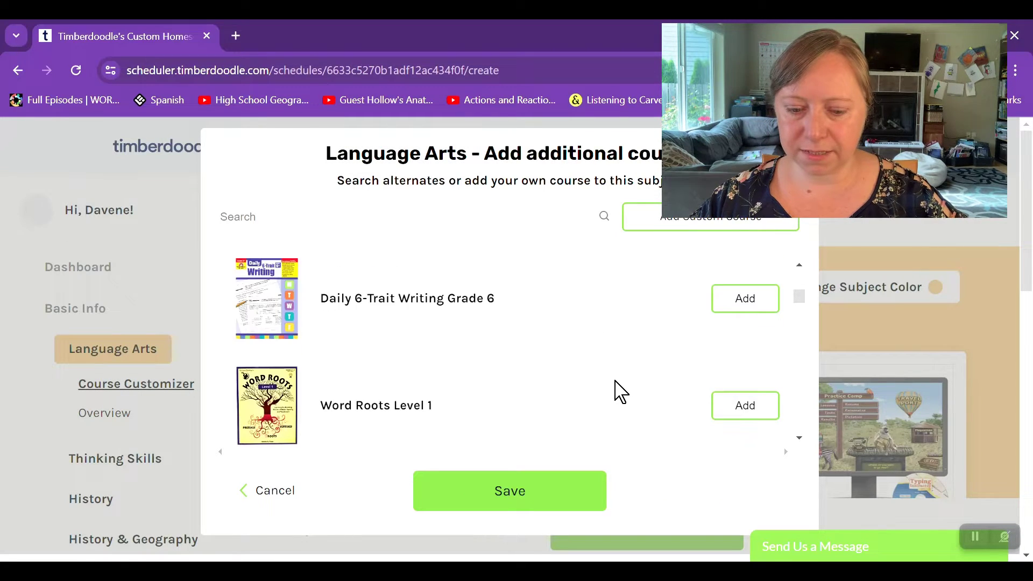
{"action": "scroll", "coordinate": [618, 392], "scroll_direction": "down", "scroll_amount": 4}
{"action": "scroll", "coordinate": [683, 346], "scroll_direction": "up", "scroll_amount": 4}
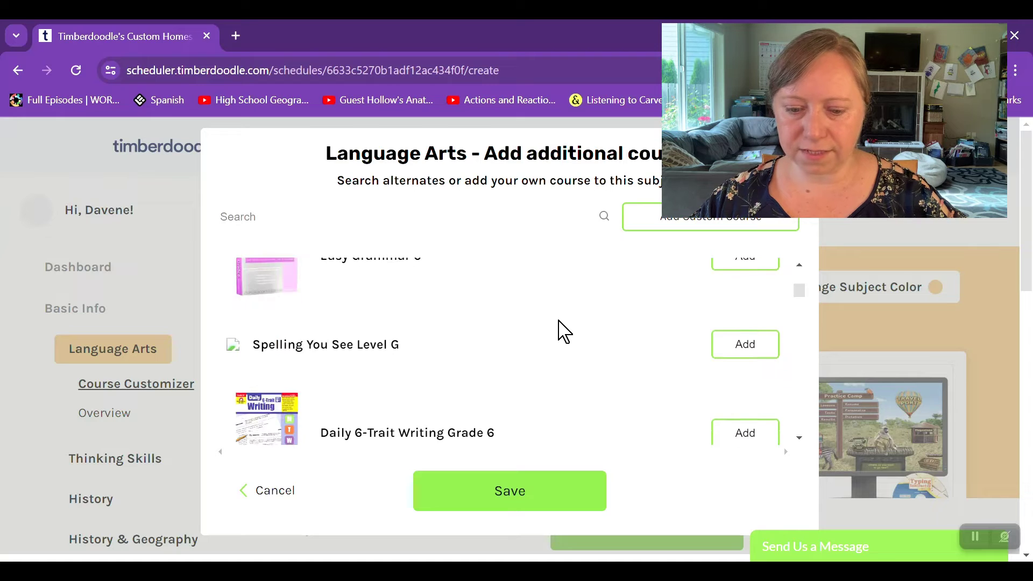
{"action": "scroll", "coordinate": [450, 342], "scroll_direction": "down", "scroll_amount": 3}
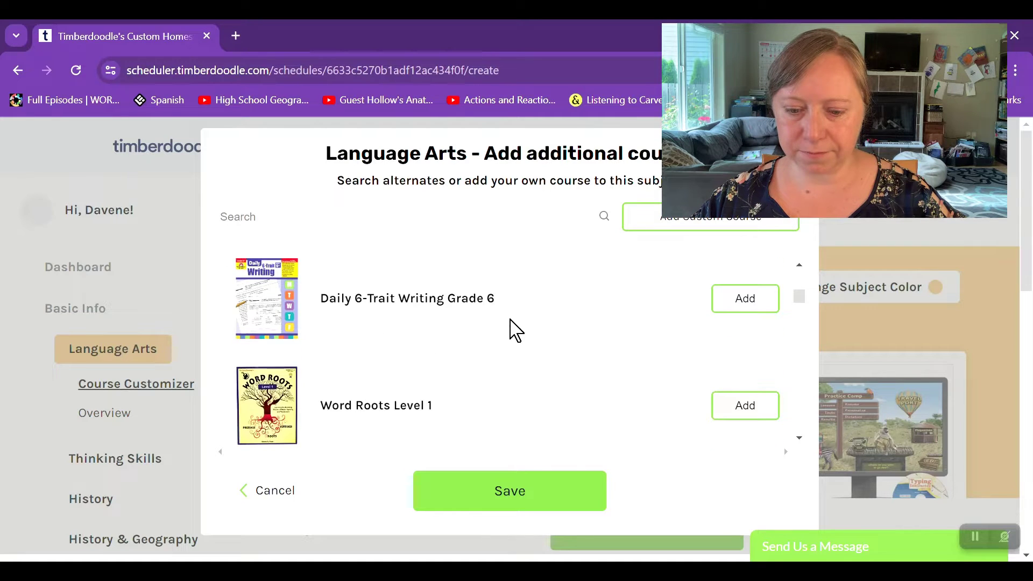
{"action": "scroll", "coordinate": [538, 325], "scroll_direction": "down", "scroll_amount": 3}
{"action": "scroll", "coordinate": [554, 325], "scroll_direction": "down", "scroll_amount": 8}
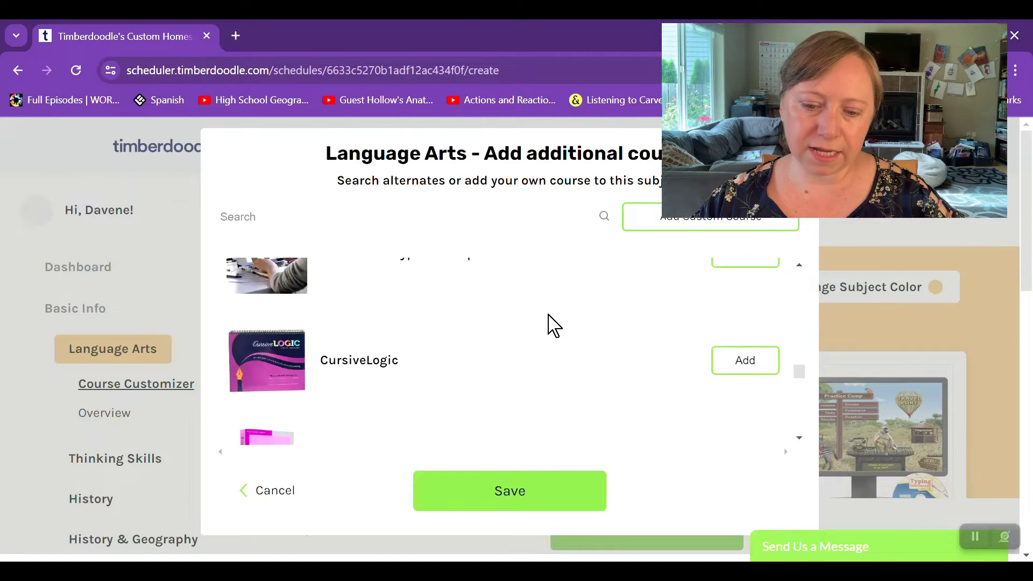
{"action": "scroll", "coordinate": [555, 325], "scroll_direction": "down", "scroll_amount": 10}
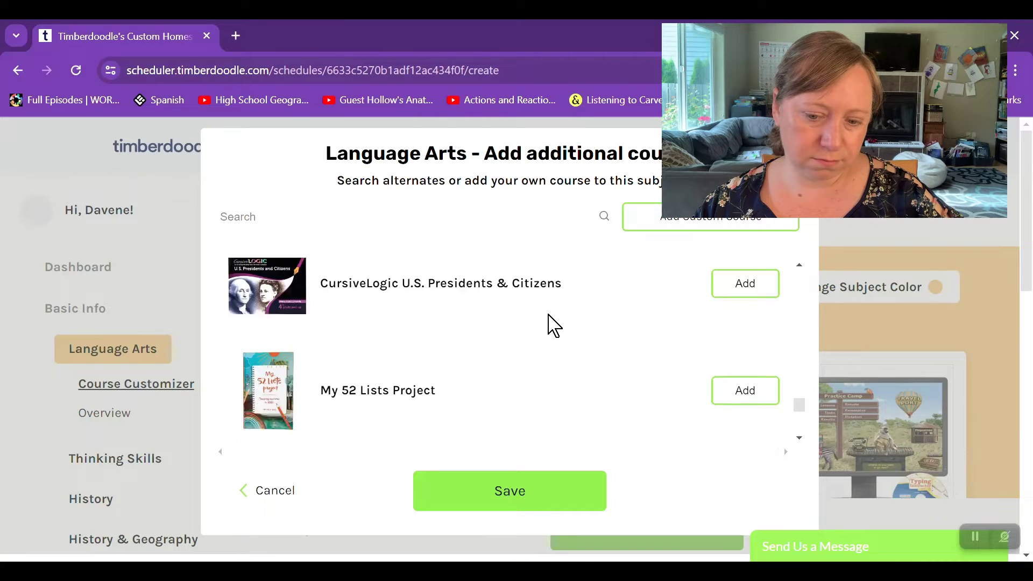
{"action": "scroll", "coordinate": [546, 325], "scroll_direction": "down", "scroll_amount": 2}
{"action": "scroll", "coordinate": [484, 280], "scroll_direction": "up", "scroll_amount": 3}
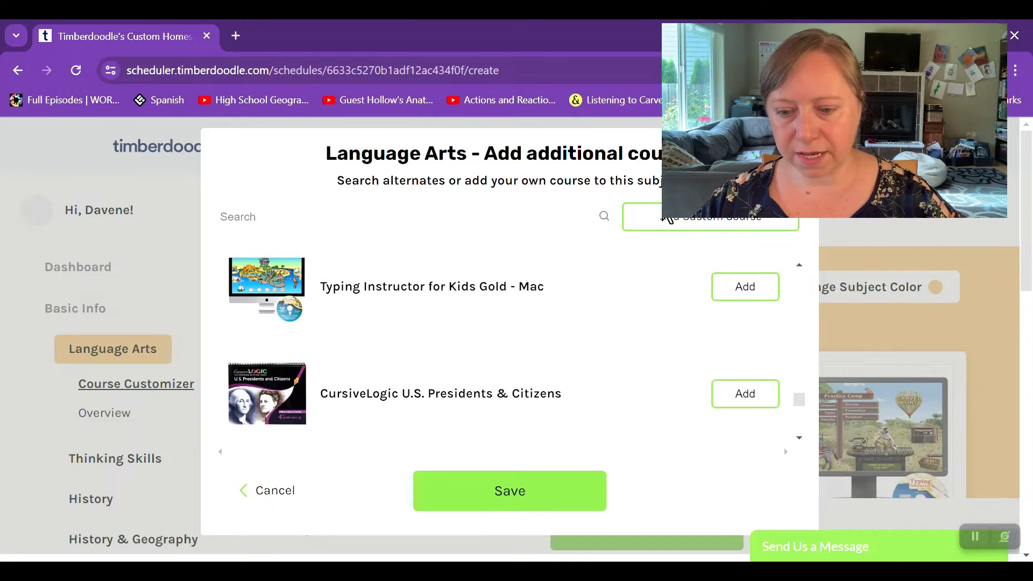
{"action": "type", "text": "iew"}
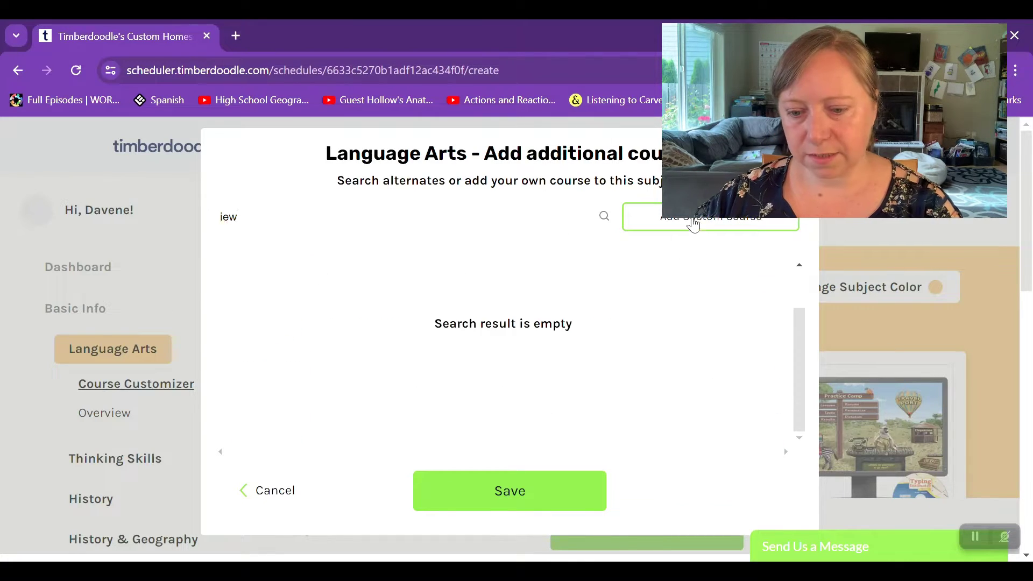
Start a custom additional course and name it "IEW Fables, Myths, and Fairy Tales".
{"action": "left_click", "coordinate": [693, 224]}
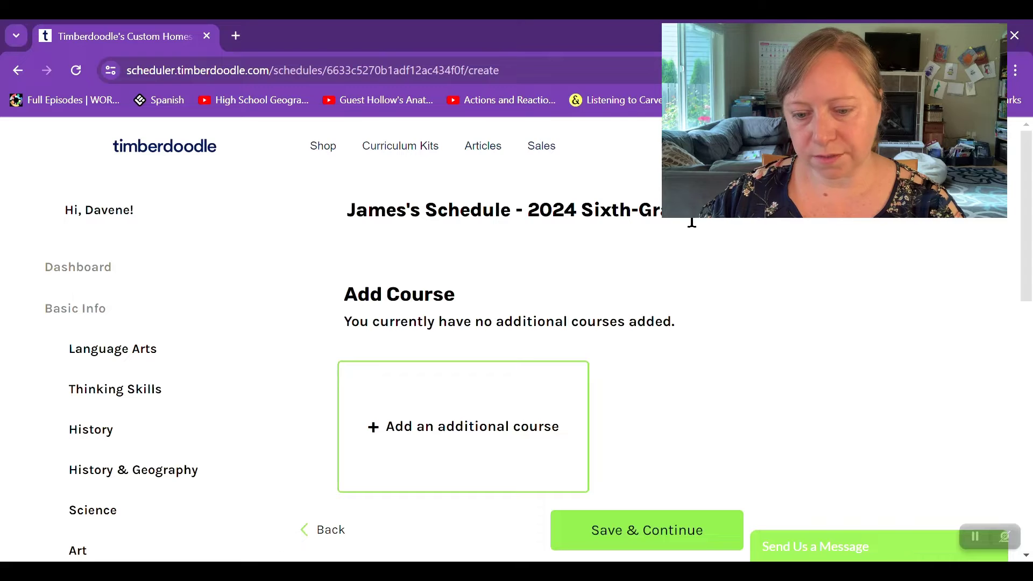
{"action": "scroll", "coordinate": [495, 377], "scroll_direction": "down", "scroll_amount": 2}
{"action": "left_click", "coordinate": [482, 296]}
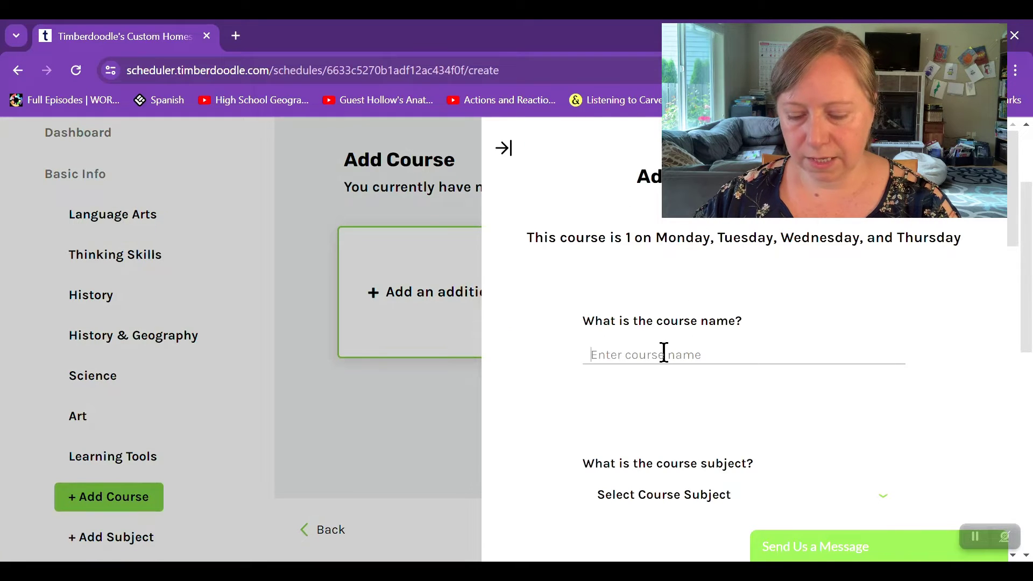
{"action": "type", "text": "IEW"}
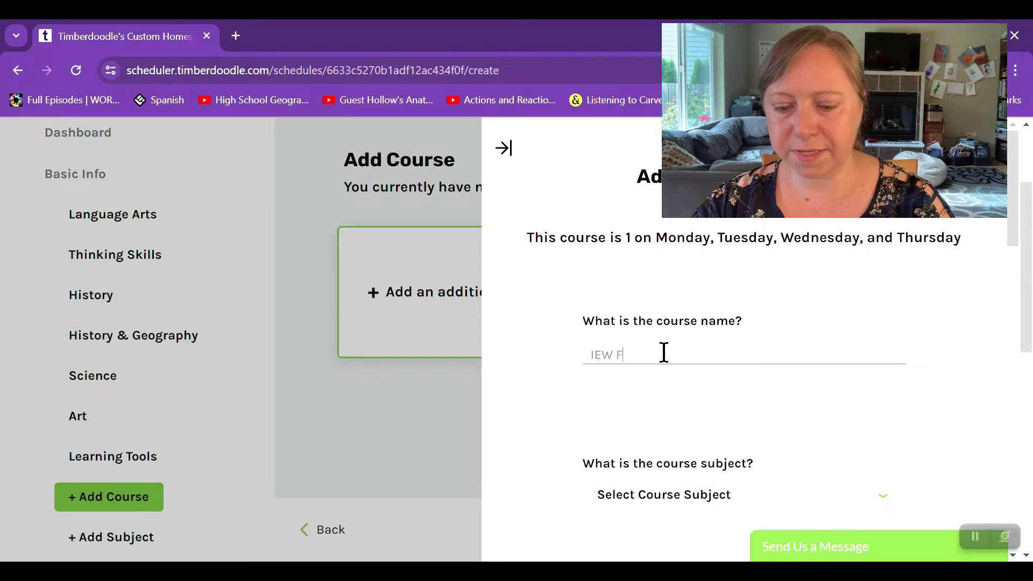
{"action": "type", "text": " Fables, Myths, and Fairy Tales"}
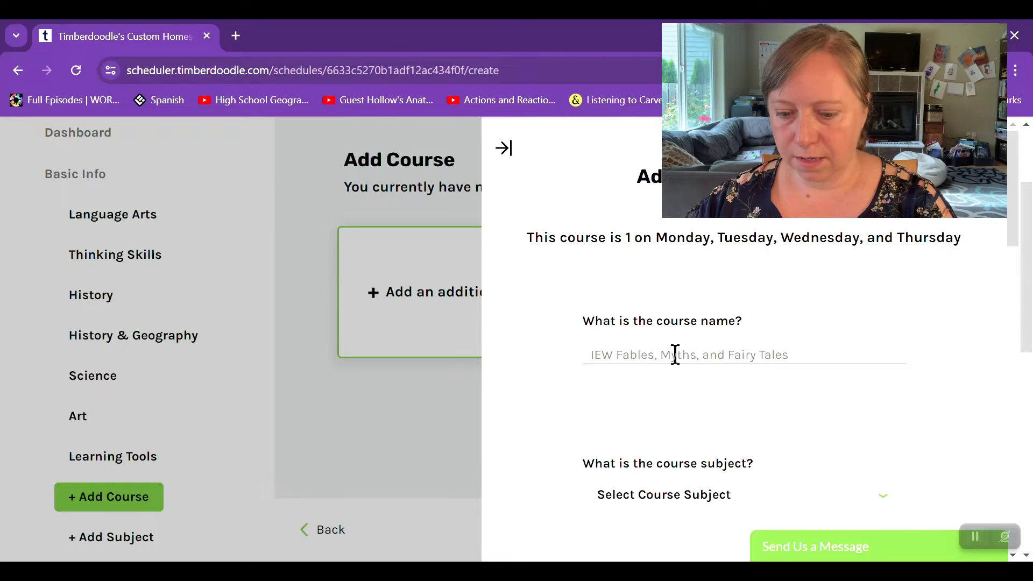
Assign the custom course to the Language Arts subject.
{"action": "scroll", "coordinate": [825, 363], "scroll_direction": "down", "scroll_amount": 2}
{"action": "left_click", "coordinate": [821, 366]}
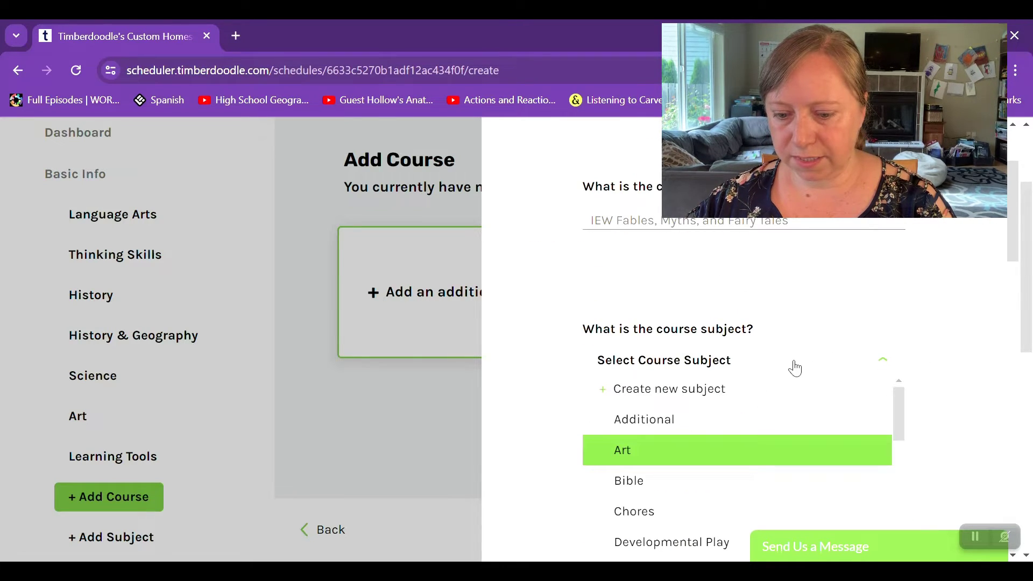
{"action": "scroll", "coordinate": [790, 370], "scroll_direction": "down", "scroll_amount": 3}
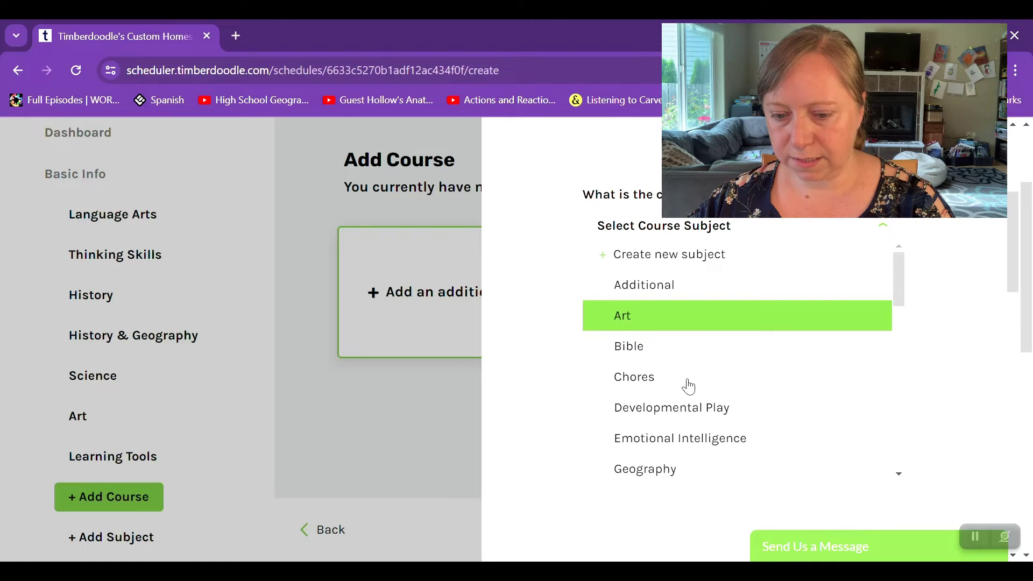
{"action": "scroll", "coordinate": [689, 387], "scroll_direction": "down", "scroll_amount": 5}
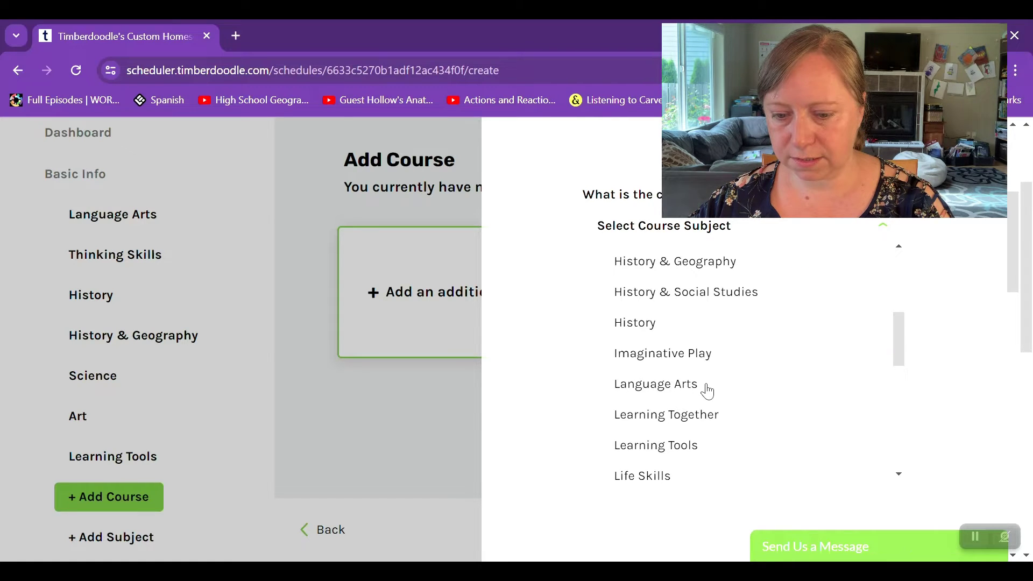
{"action": "left_click", "coordinate": [706, 391]}
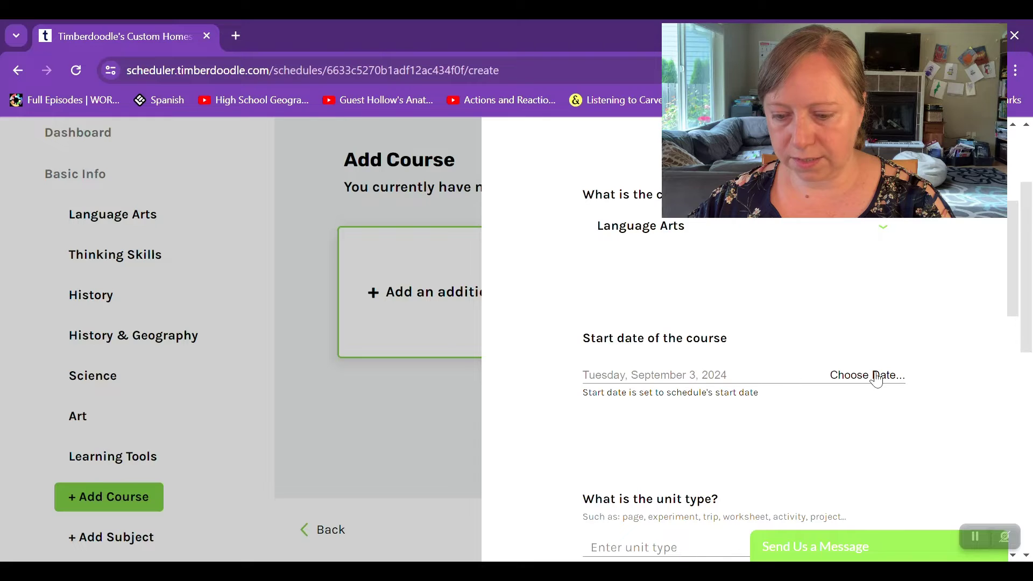
Enter "Lessons" as the custom course's unit type.
{"action": "scroll", "coordinate": [876, 379], "scroll_direction": "down", "scroll_amount": 3}
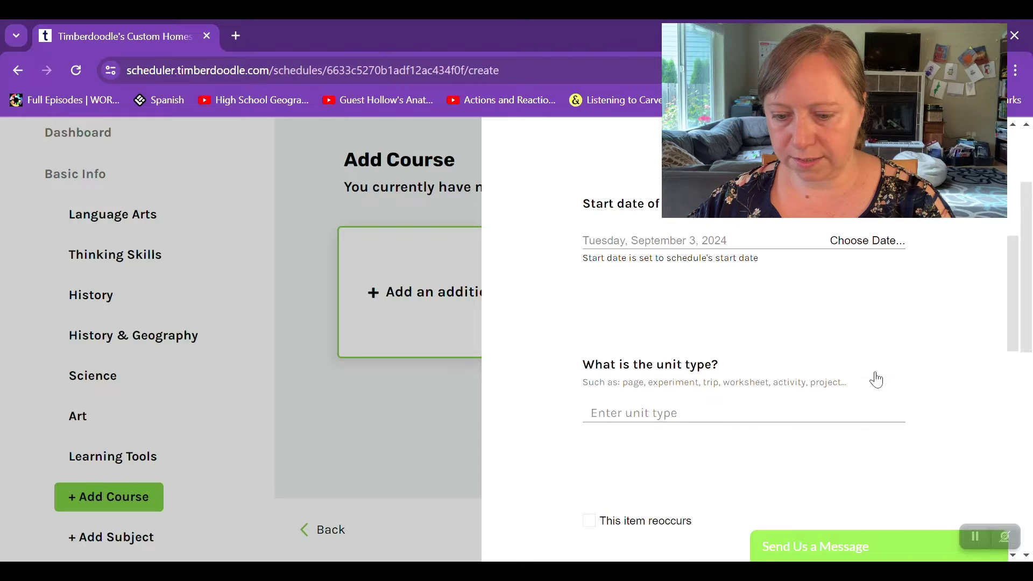
{"action": "left_click", "coordinate": [714, 402]}
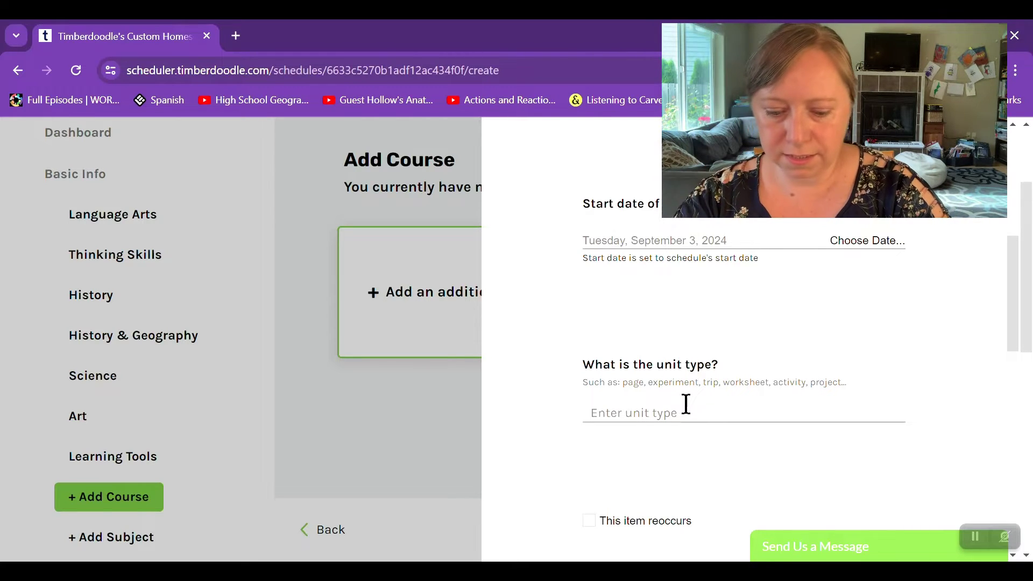
{"action": "left_click", "coordinate": [686, 409]}
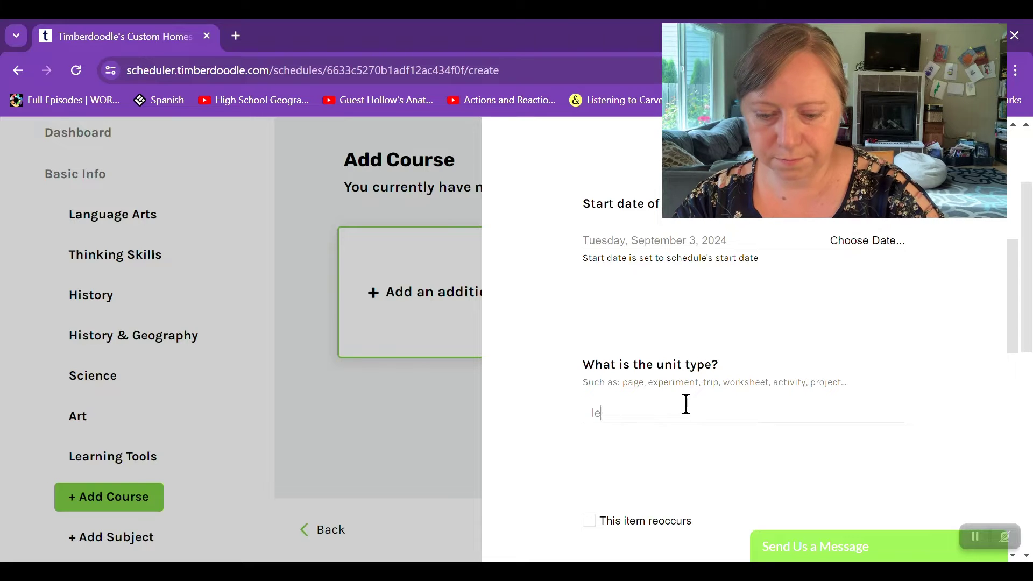
{"action": "type", "text": "lessons"}
{"action": "scroll", "coordinate": [750, 376], "scroll_direction": "down", "scroll_amount": 2}
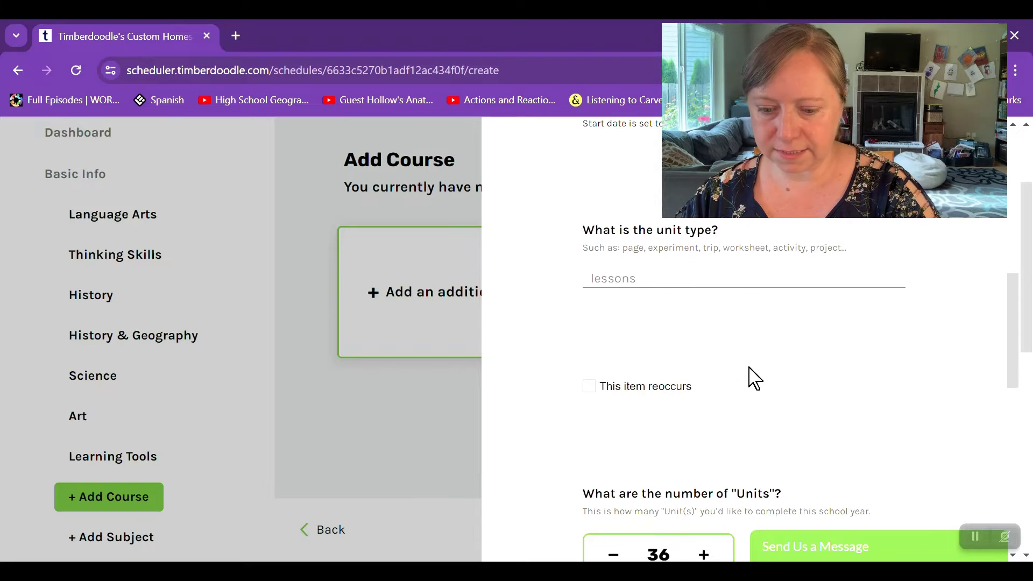
{"action": "scroll", "coordinate": [785, 372], "scroll_direction": "down", "scroll_amount": 2}
{"action": "scroll", "coordinate": [777, 371], "scroll_direction": "up", "scroll_amount": 2}
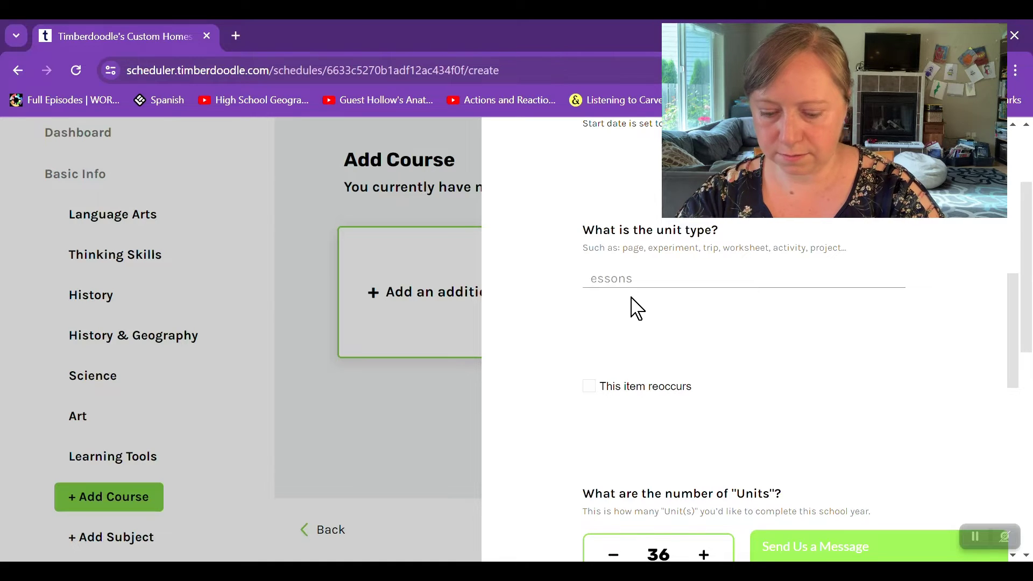
Make the custom IEW course reoccur at a weekly frequency with 1 unit per week.
{"action": "left_click", "coordinate": [592, 387]}
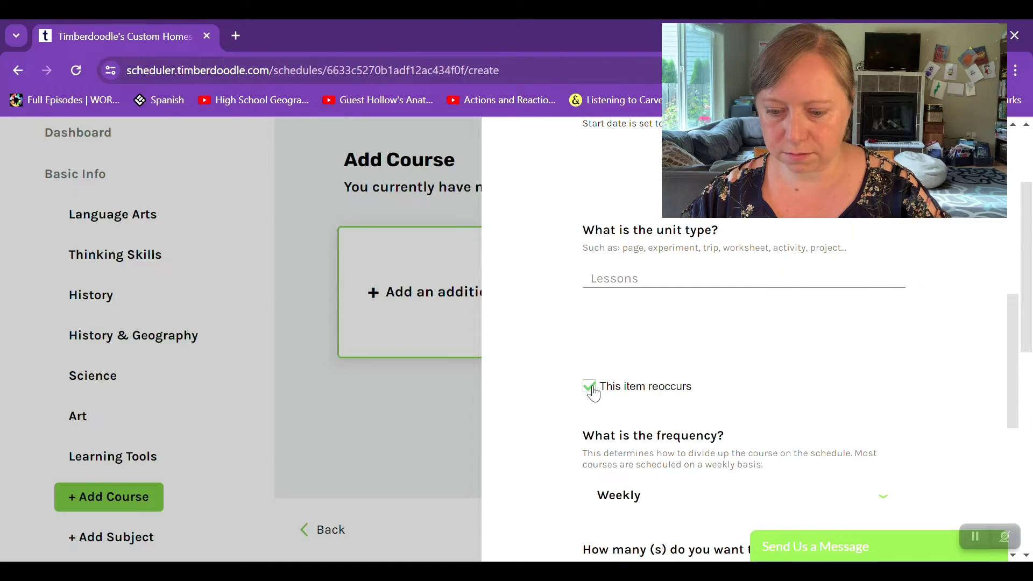
{"action": "scroll", "coordinate": [804, 386], "scroll_direction": "down", "scroll_amount": 2}
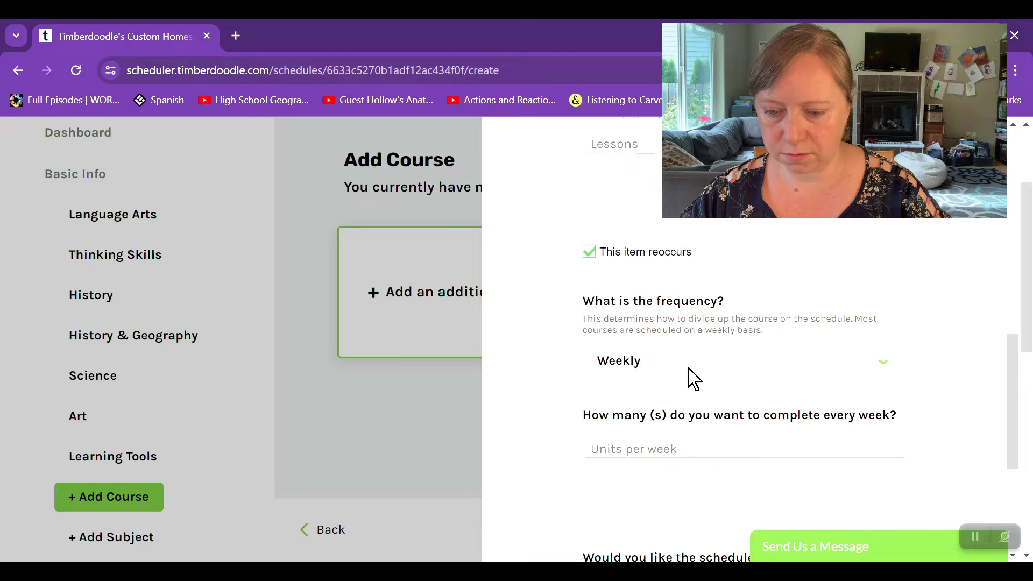
{"action": "left_click", "coordinate": [753, 363]}
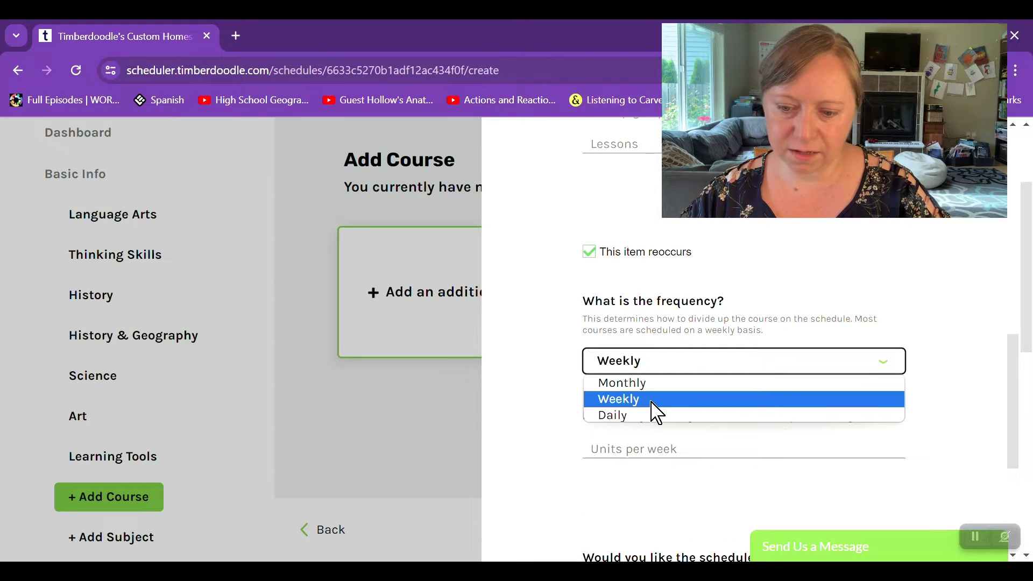
{"action": "left_click", "coordinate": [653, 401]}
{"action": "scroll", "coordinate": [735, 396], "scroll_direction": "down", "scroll_amount": 2}
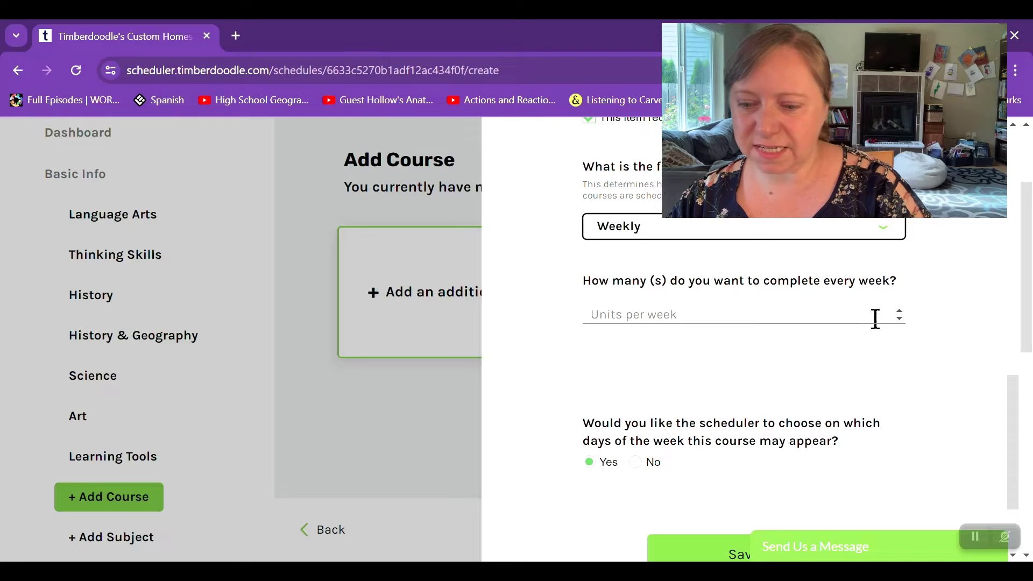
{"action": "left_click", "coordinate": [900, 313]}
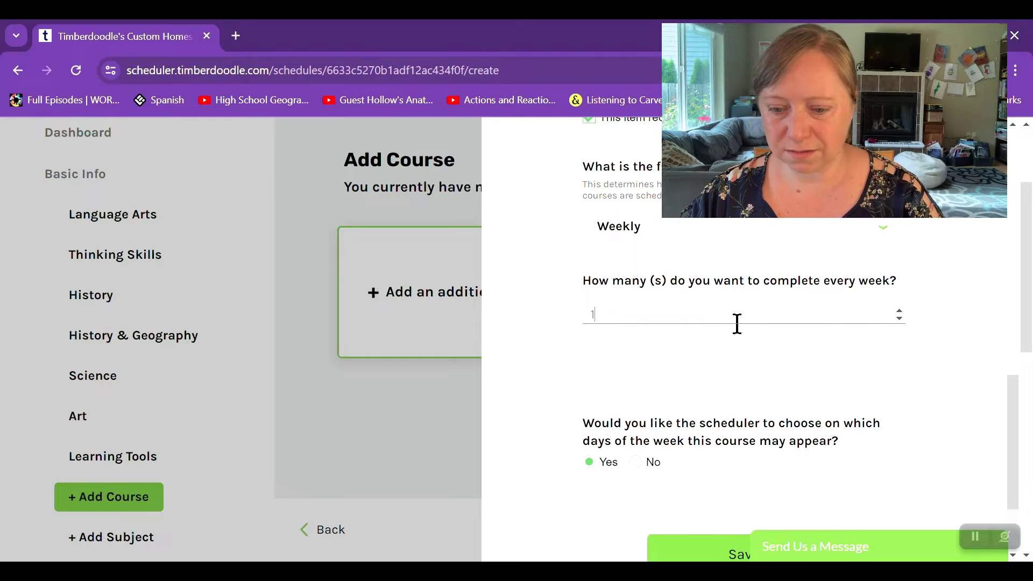
Choose the IEW course's days manually, keeping only Monday and Tuesday, and save the course.
{"action": "scroll", "coordinate": [700, 341], "scroll_direction": "down", "scroll_amount": 2}
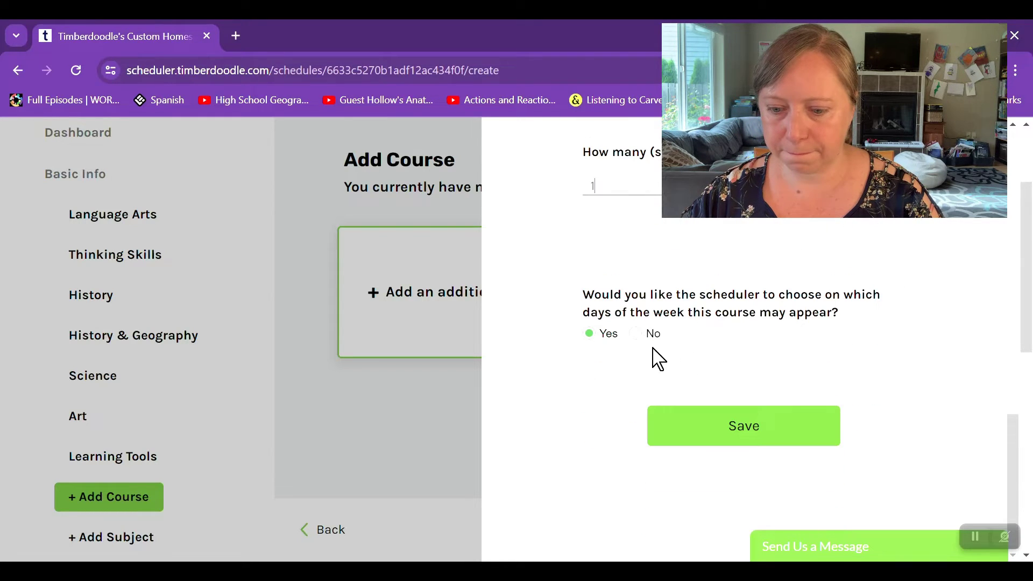
{"action": "left_click", "coordinate": [636, 334]}
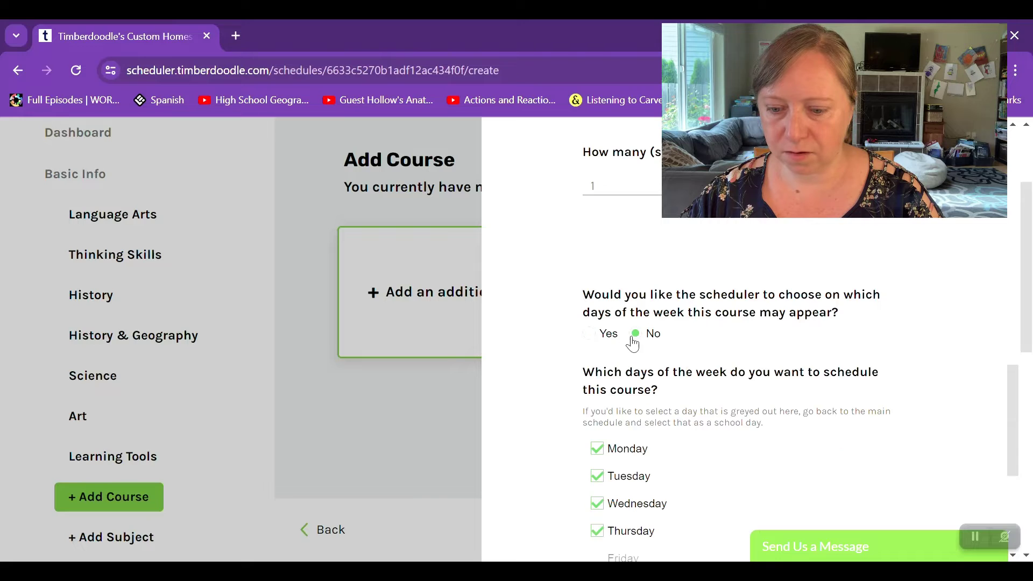
{"action": "scroll", "coordinate": [694, 343], "scroll_direction": "down", "scroll_amount": 2}
{"action": "left_click", "coordinate": [596, 369]}
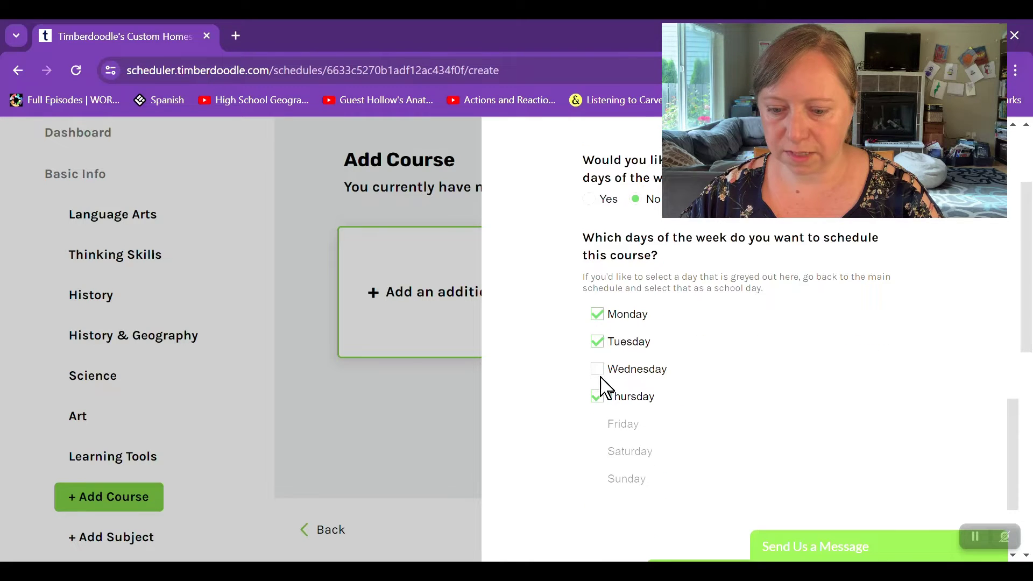
{"action": "left_click", "coordinate": [596, 396]}
{"action": "scroll", "coordinate": [691, 370], "scroll_direction": "up", "scroll_amount": 5}
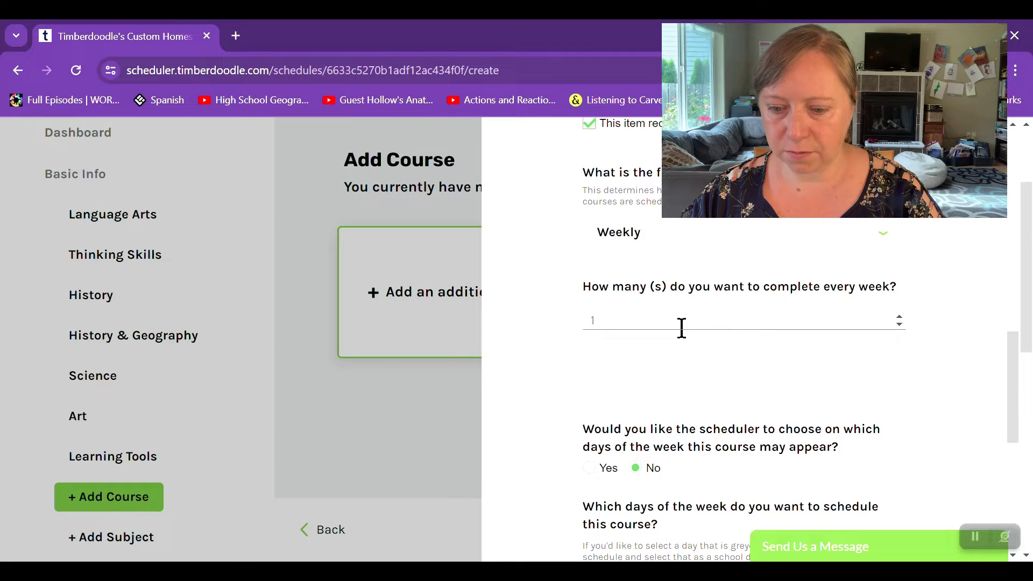
{"action": "scroll", "coordinate": [680, 341], "scroll_direction": "up", "scroll_amount": 2}
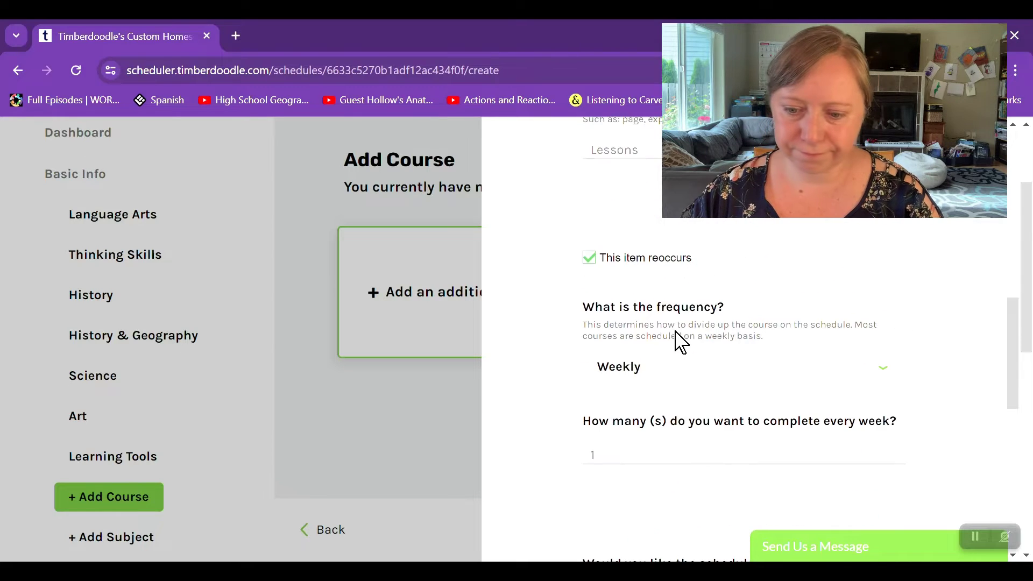
{"action": "scroll", "coordinate": [753, 392], "scroll_direction": "up", "scroll_amount": 1}
{"action": "scroll", "coordinate": [759, 393], "scroll_direction": "down", "scroll_amount": 8}
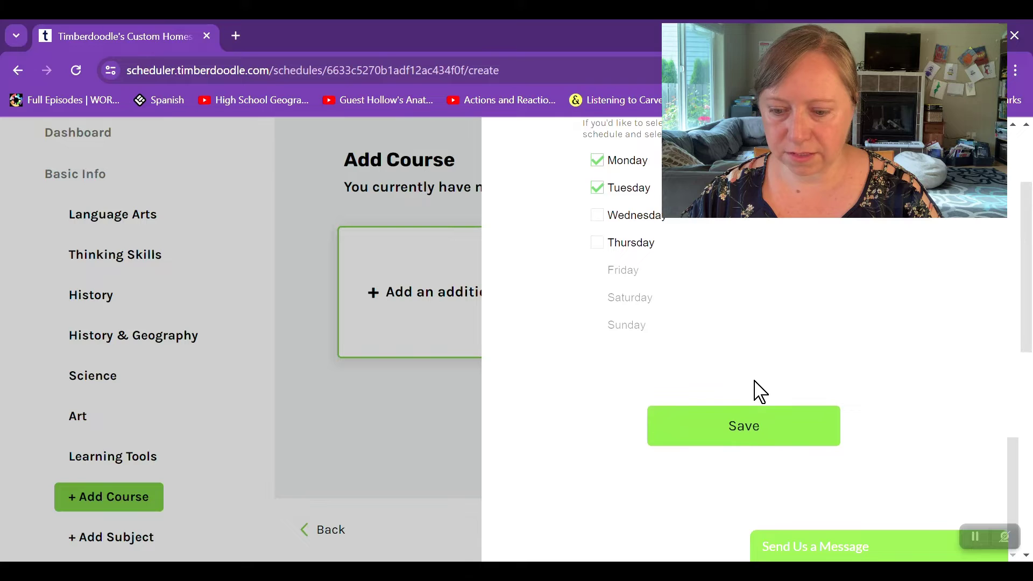
{"action": "left_click", "coordinate": [744, 430]}
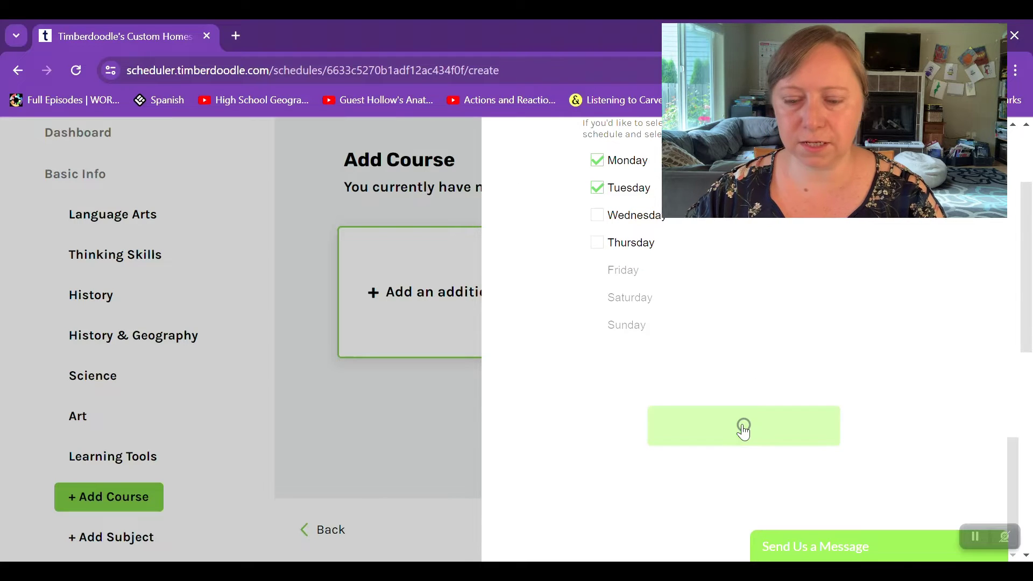
Start another custom additional course and name it "Explode the Code".
{"action": "scroll", "coordinate": [662, 352], "scroll_direction": "down", "scroll_amount": 5}
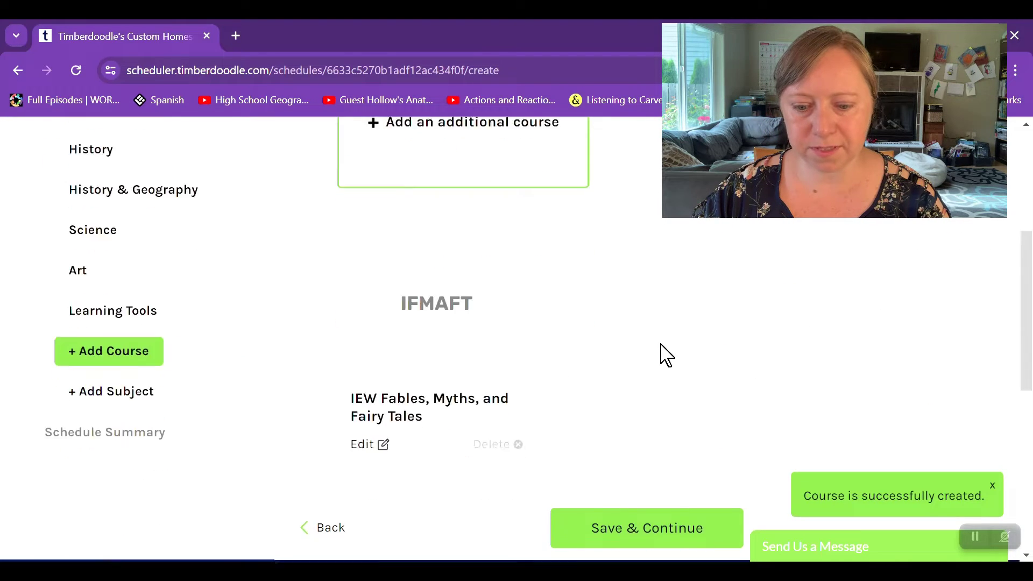
{"action": "scroll", "coordinate": [662, 353], "scroll_direction": "up", "scroll_amount": 5}
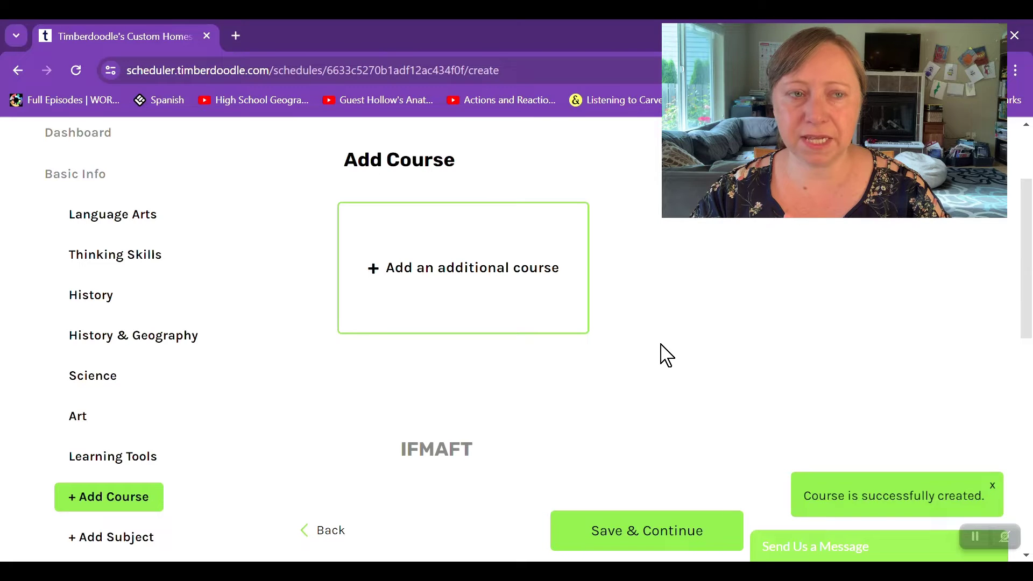
{"action": "left_click", "coordinate": [505, 298]}
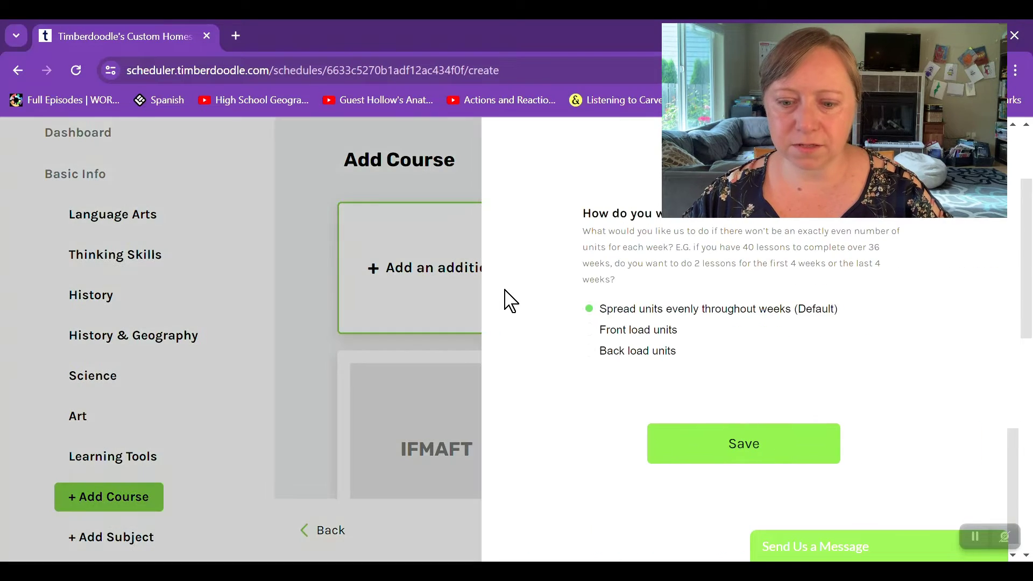
{"action": "scroll", "coordinate": [780, 301], "scroll_direction": "up", "scroll_amount": 10}
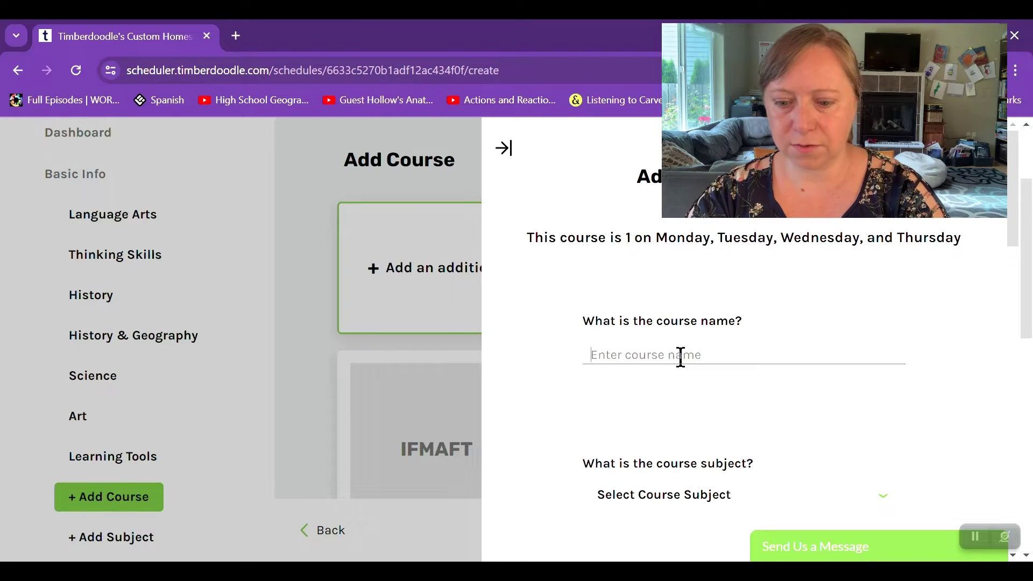
{"action": "type", "text": "E"}
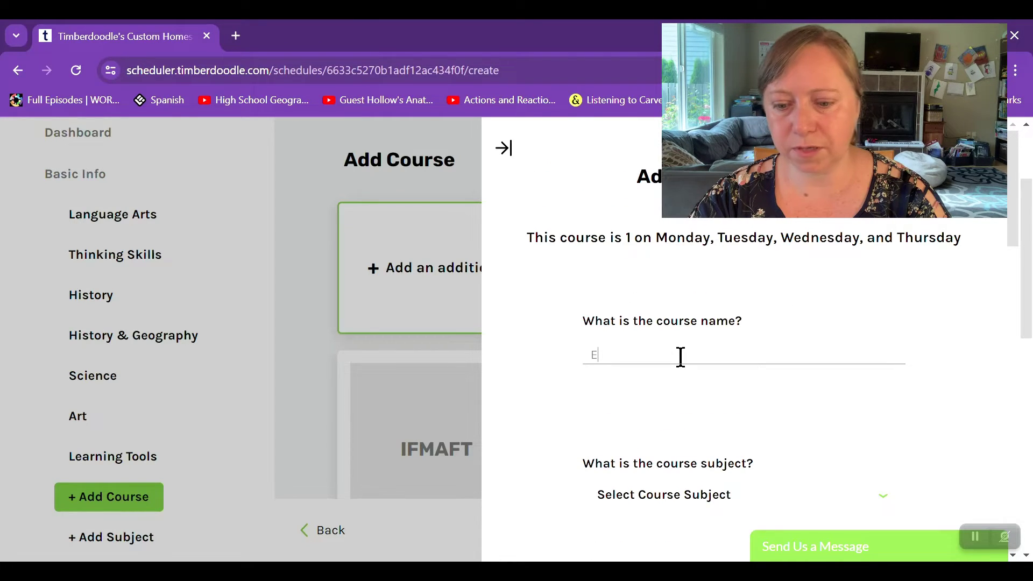
{"action": "type", "text": "xplde"}
{"action": "key", "text": "BackSpace"}
{"action": "key", "text": "BackSpace"}
{"action": "key", "text": "BackSpace"}
{"action": "type", "text": "ode the Code"}
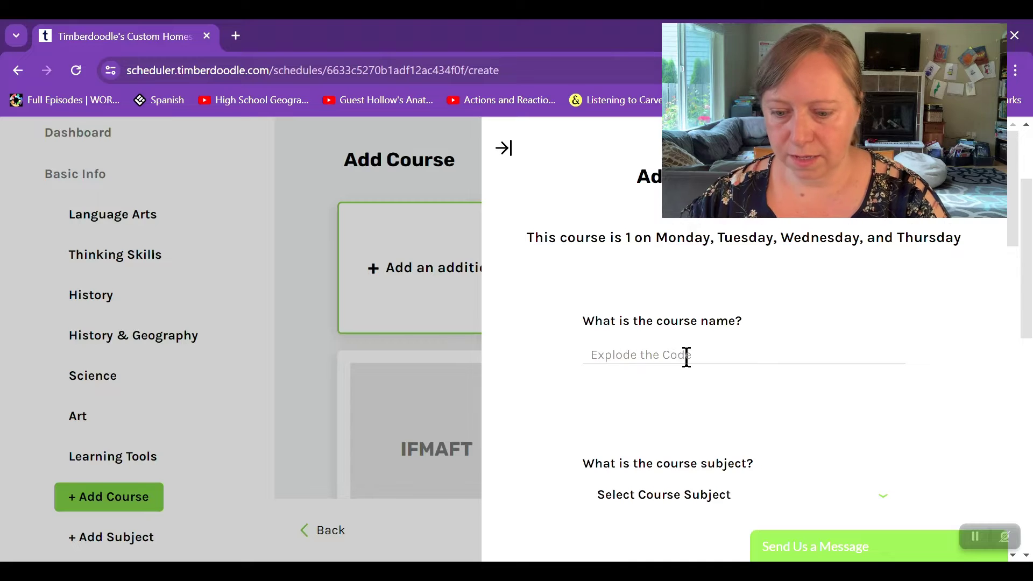
Assign the Explode the Code course to the Language Arts subject.
{"action": "scroll", "coordinate": [689, 359], "scroll_direction": "down", "scroll_amount": 2}
{"action": "left_click", "coordinate": [804, 359]}
{"action": "scroll", "coordinate": [800, 379], "scroll_direction": "down", "scroll_amount": 2}
{"action": "scroll", "coordinate": [728, 392], "scroll_direction": "down", "scroll_amount": 5}
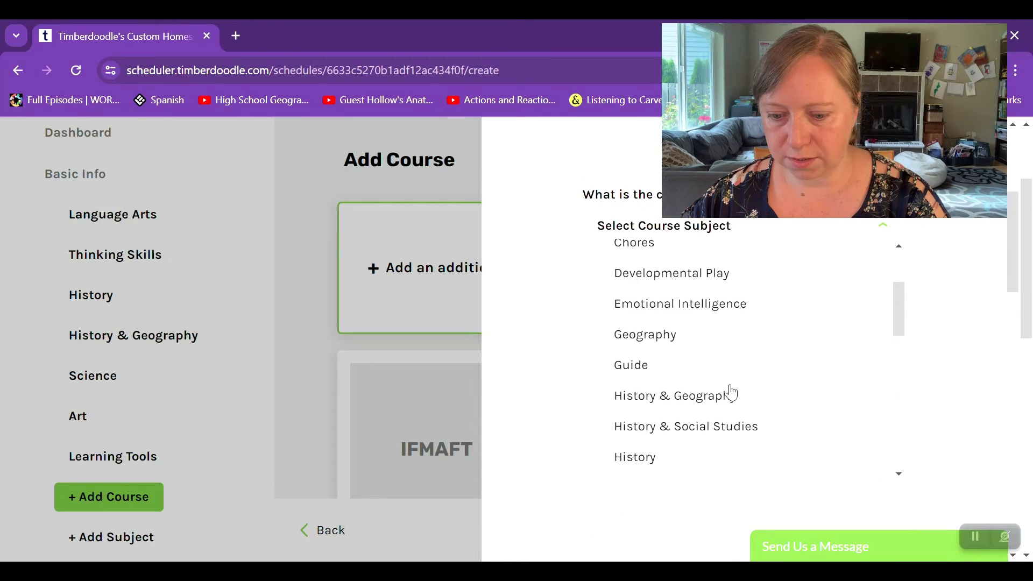
{"action": "left_click", "coordinate": [729, 392]}
Enter "pages" as the unit type of the Explode the Code course.
{"action": "scroll", "coordinate": [724, 386], "scroll_direction": "down", "scroll_amount": 2}
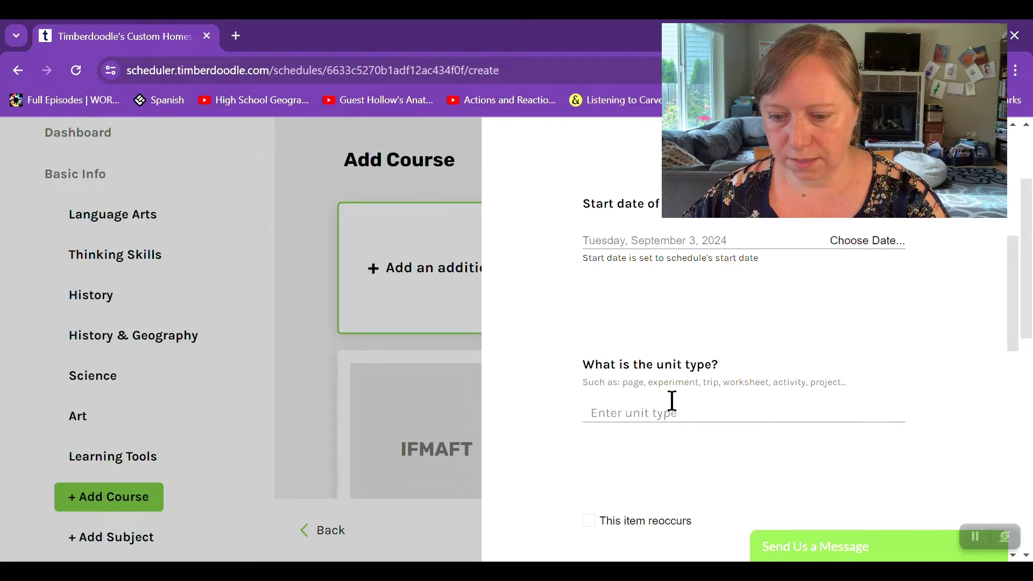
{"action": "left_click", "coordinate": [677, 412]}
{"action": "type", "text": "pages"}
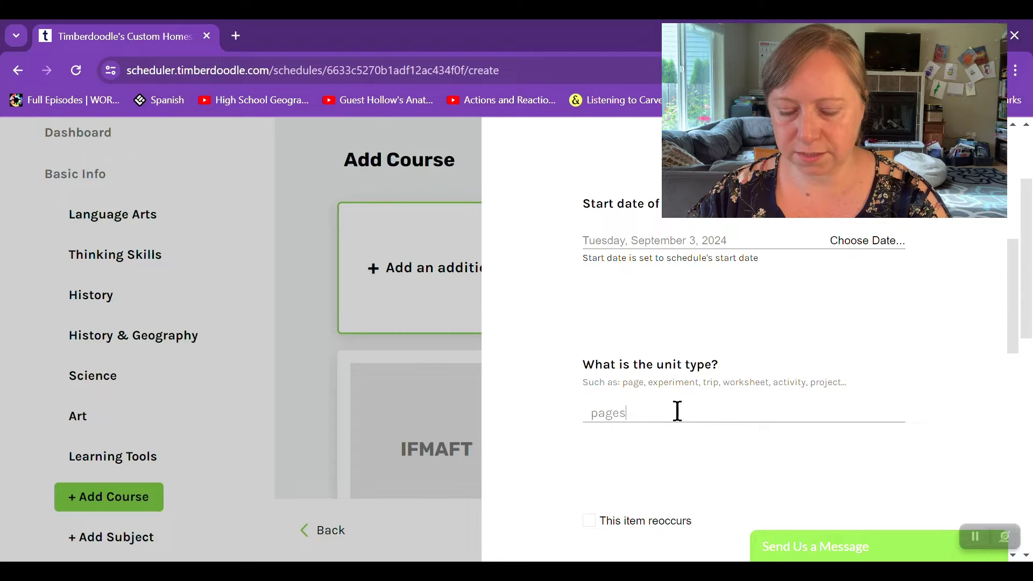
Make Explode the Code reoccur daily with 2 units per day, and save it with the scheduler choosing the days.
{"action": "scroll", "coordinate": [667, 413], "scroll_direction": "down", "scroll_amount": 2}
{"action": "left_click", "coordinate": [590, 387]}
{"action": "scroll", "coordinate": [645, 398], "scroll_direction": "down", "scroll_amount": 2}
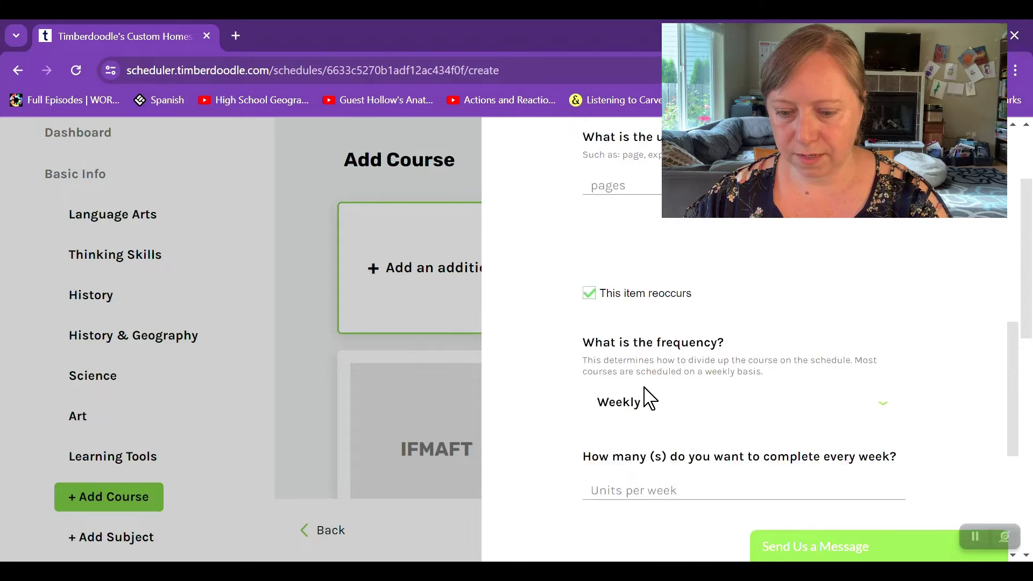
{"action": "scroll", "coordinate": [649, 398], "scroll_direction": "down", "scroll_amount": 1}
{"action": "left_click", "coordinate": [685, 371]}
{"action": "left_click", "coordinate": [666, 417]}
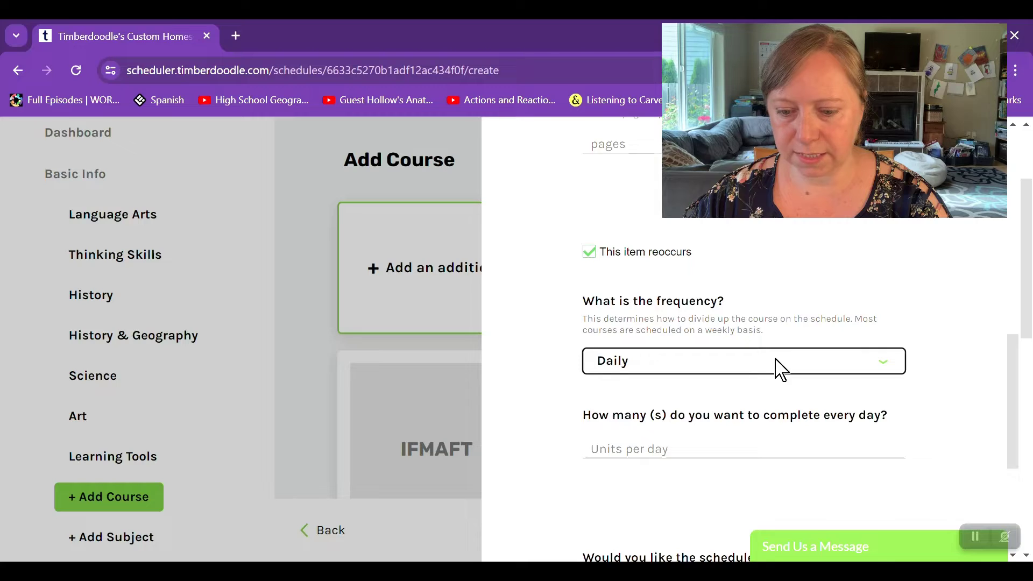
{"action": "scroll", "coordinate": [779, 369], "scroll_direction": "down", "scroll_amount": 3}
{"action": "left_click", "coordinate": [682, 315]}
{"action": "type", "text": "2"}
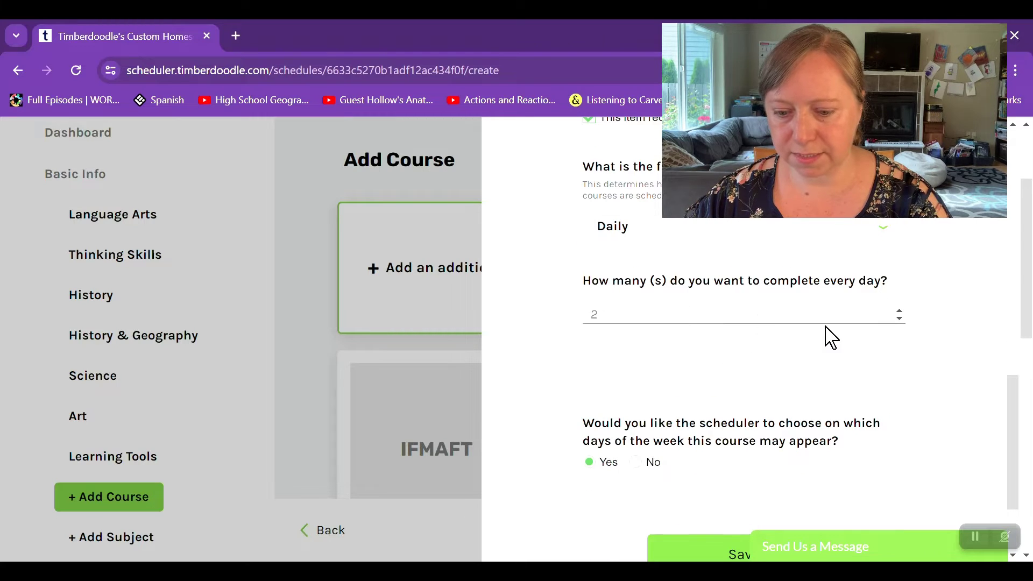
{"action": "scroll", "coordinate": [831, 337], "scroll_direction": "down", "scroll_amount": 3}
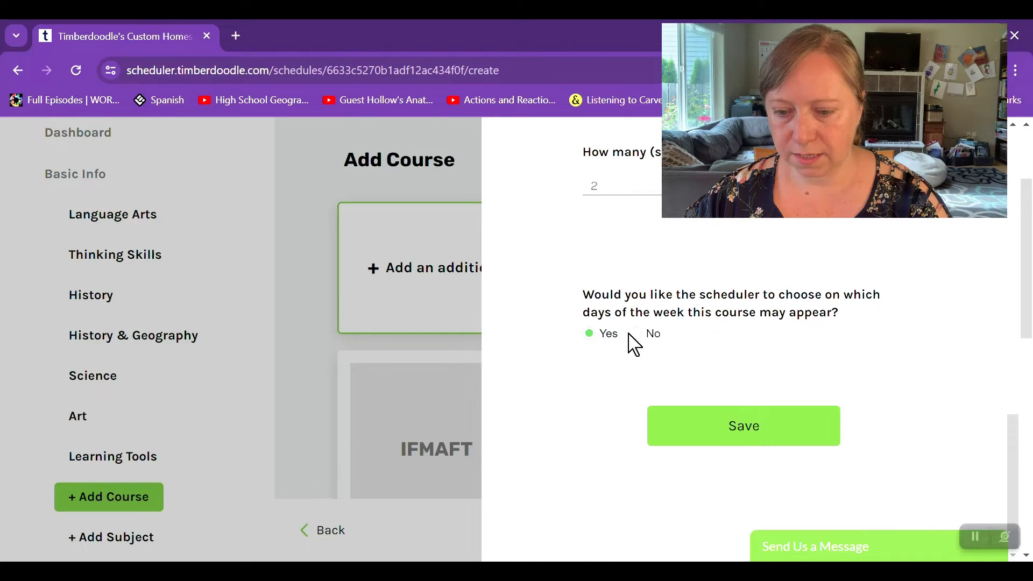
{"action": "left_click", "coordinate": [712, 433]}
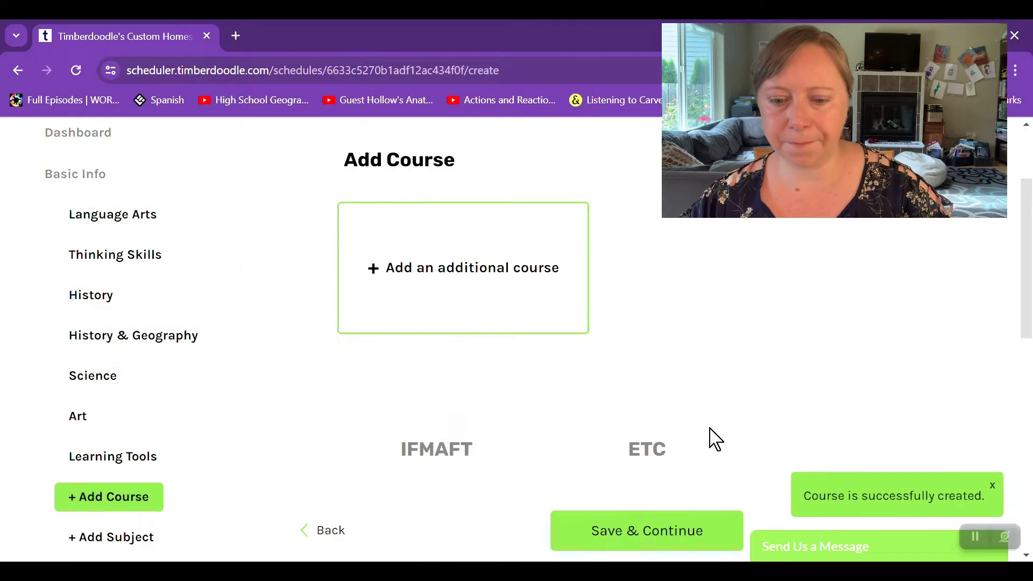
Review the two added custom courses, and save them to continue to the subject-adding stage.
{"action": "scroll", "coordinate": [727, 371], "scroll_direction": "up", "scroll_amount": 2}
{"action": "scroll", "coordinate": [727, 371], "scroll_direction": "down", "scroll_amount": 4}
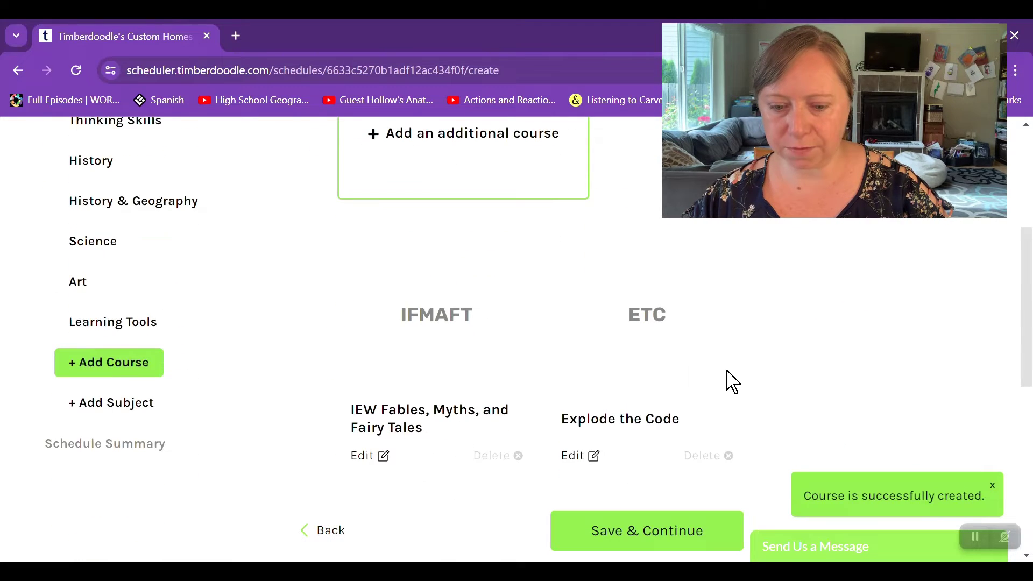
{"action": "scroll", "coordinate": [732, 381], "scroll_direction": "up", "scroll_amount": 4}
{"action": "scroll", "coordinate": [731, 381], "scroll_direction": "down", "scroll_amount": 7}
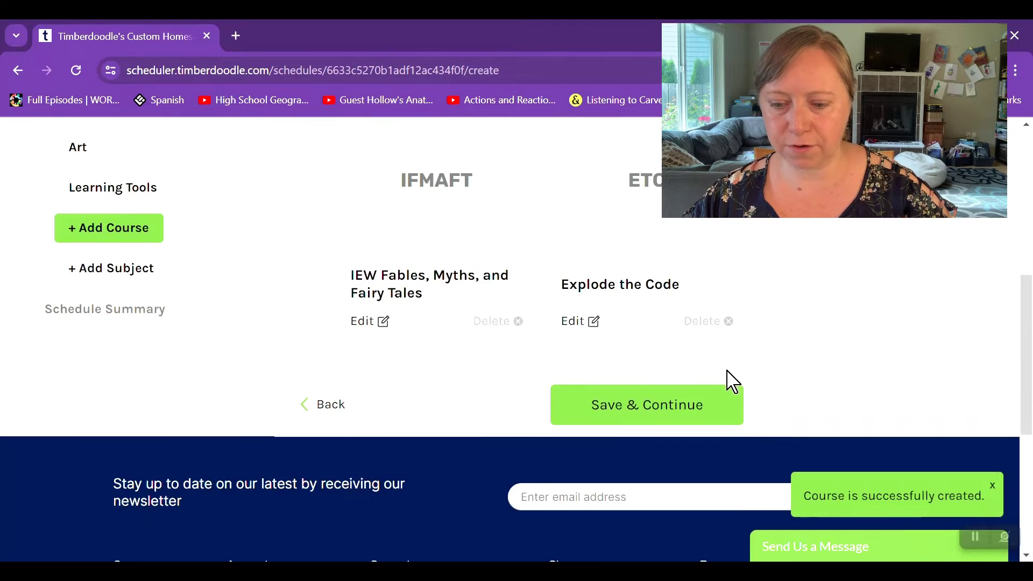
{"action": "left_click", "coordinate": [724, 406]}
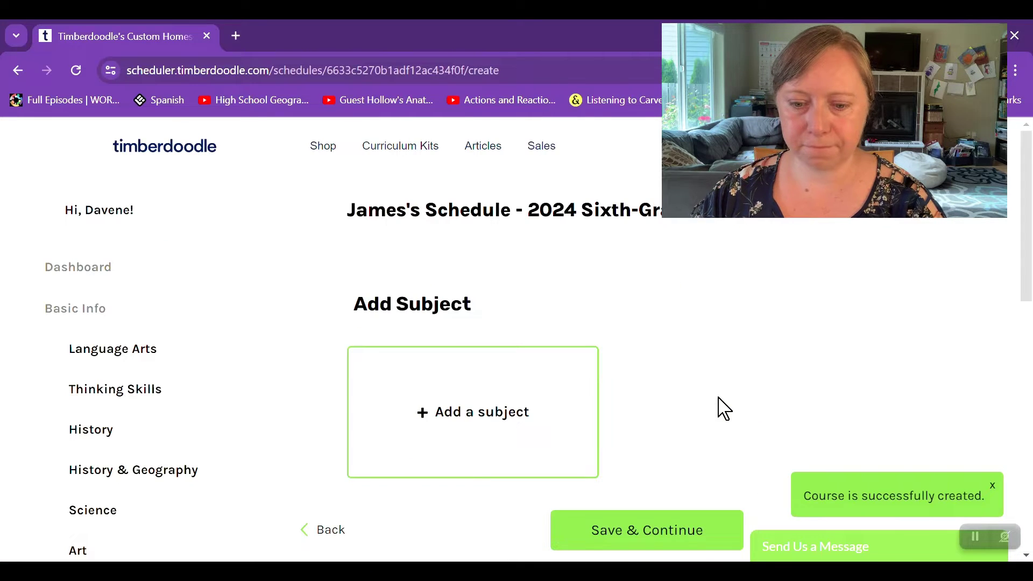
Open the Language Arts subject and check its course list for the two custom courses.
{"action": "left_click", "coordinate": [132, 348]}
{"action": "scroll", "coordinate": [764, 330], "scroll_direction": "down", "scroll_amount": 2}
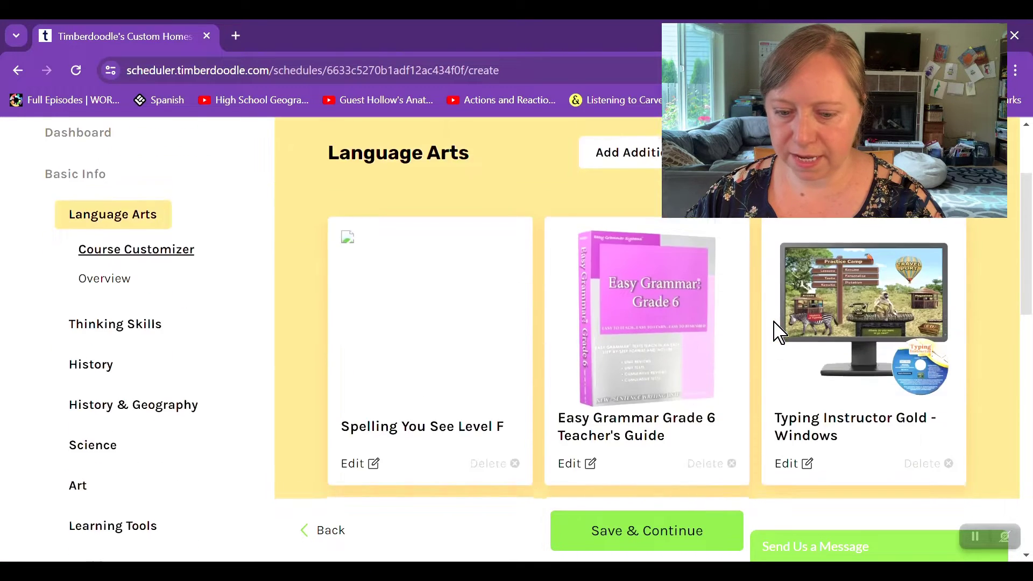
{"action": "scroll", "coordinate": [779, 331], "scroll_direction": "down", "scroll_amount": 4}
{"action": "scroll", "coordinate": [779, 330], "scroll_direction": "up", "scroll_amount": 4}
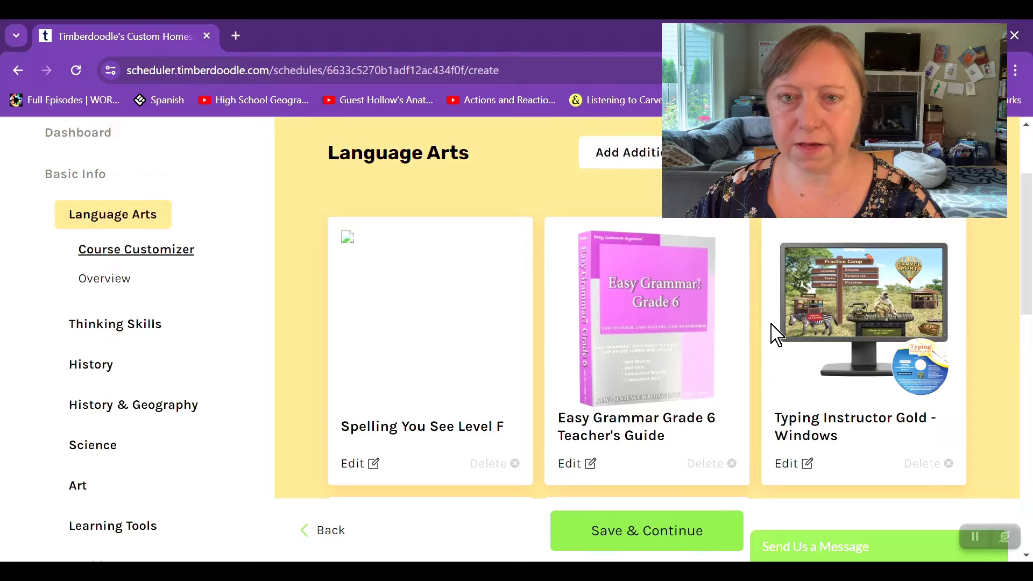
{"action": "scroll", "coordinate": [812, 308], "scroll_direction": "down", "scroll_amount": 2}
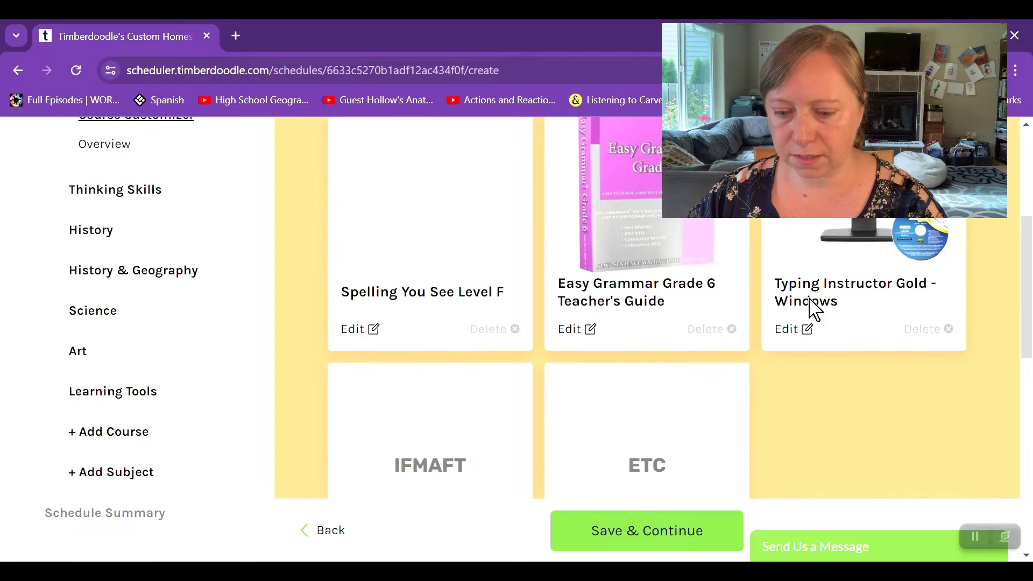
{"action": "scroll", "coordinate": [812, 306], "scroll_direction": "down", "scroll_amount": 6}
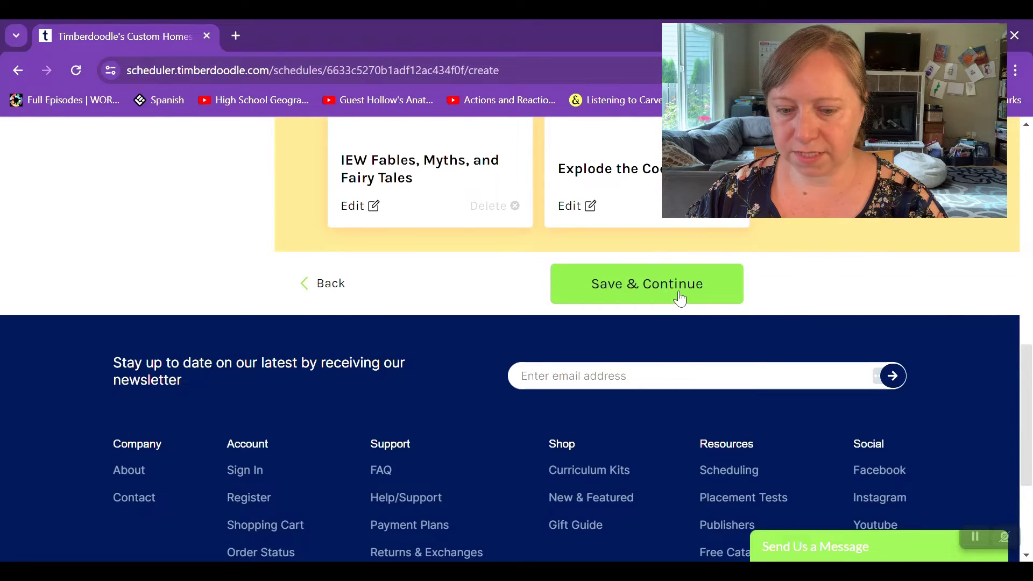
Save the Language Arts courses and review the subject's schedule overview.
{"action": "left_click", "coordinate": [680, 298]}
{"action": "scroll", "coordinate": [854, 300], "scroll_direction": "down", "scroll_amount": 2}
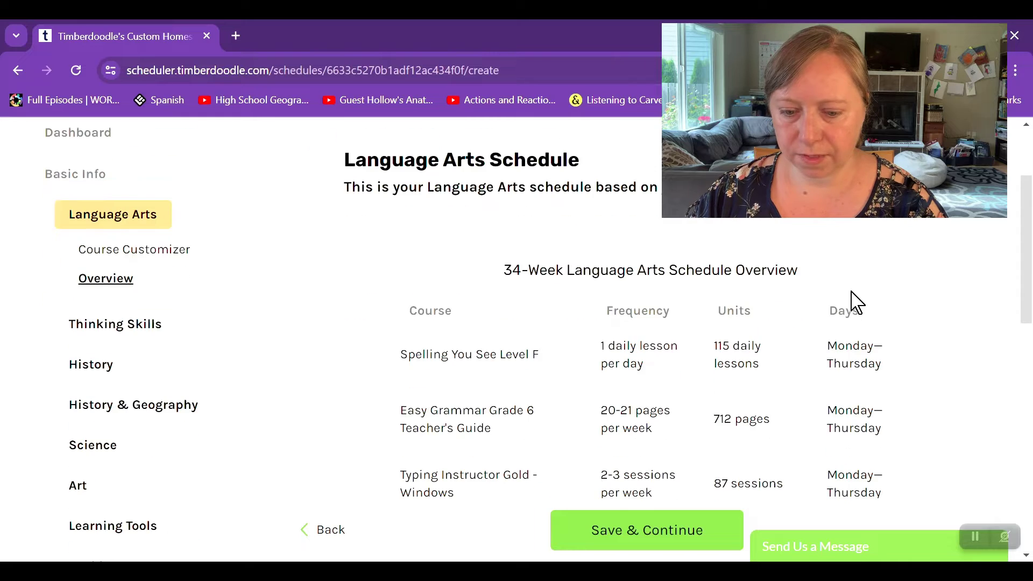
{"action": "scroll", "coordinate": [895, 298], "scroll_direction": "down", "scroll_amount": 2}
{"action": "scroll", "coordinate": [895, 298], "scroll_direction": "up", "scroll_amount": 2}
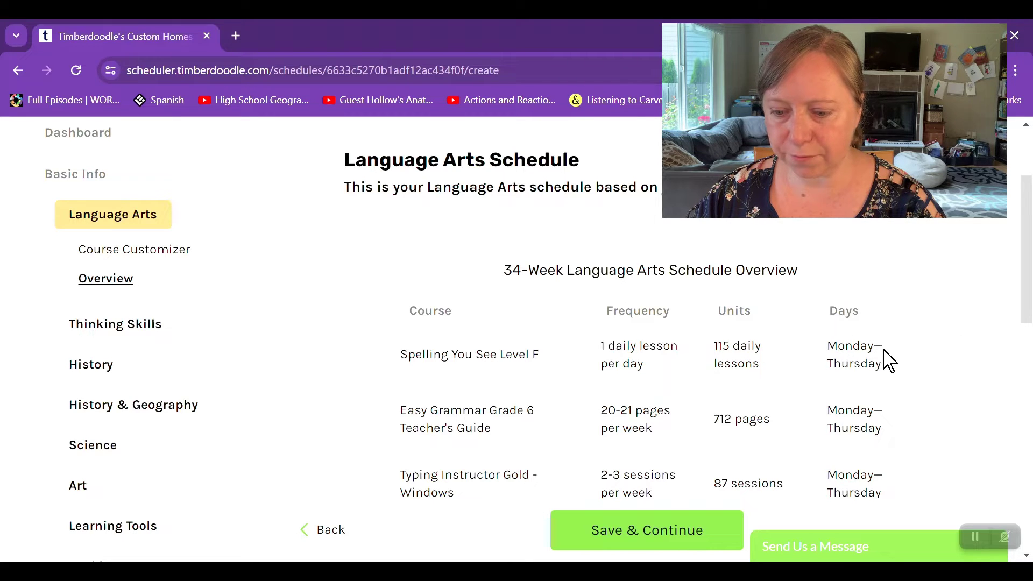
Review the Language Arts schedule overview, and save the open course's settings in the Language Arts course list.
{"action": "scroll", "coordinate": [895, 346], "scroll_direction": "down", "scroll_amount": 2}
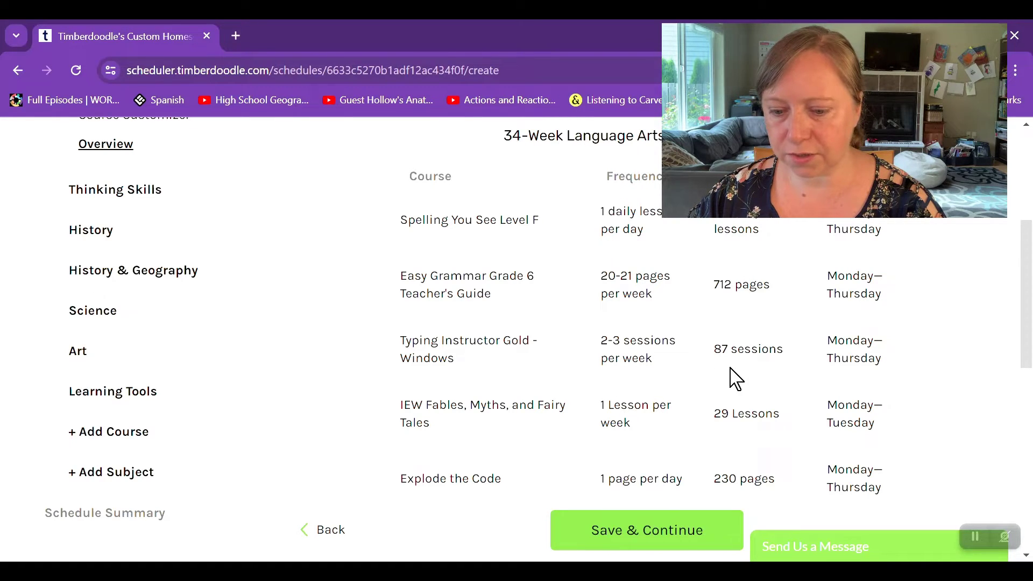
{"action": "scroll", "coordinate": [688, 362], "scroll_direction": "down", "scroll_amount": 3}
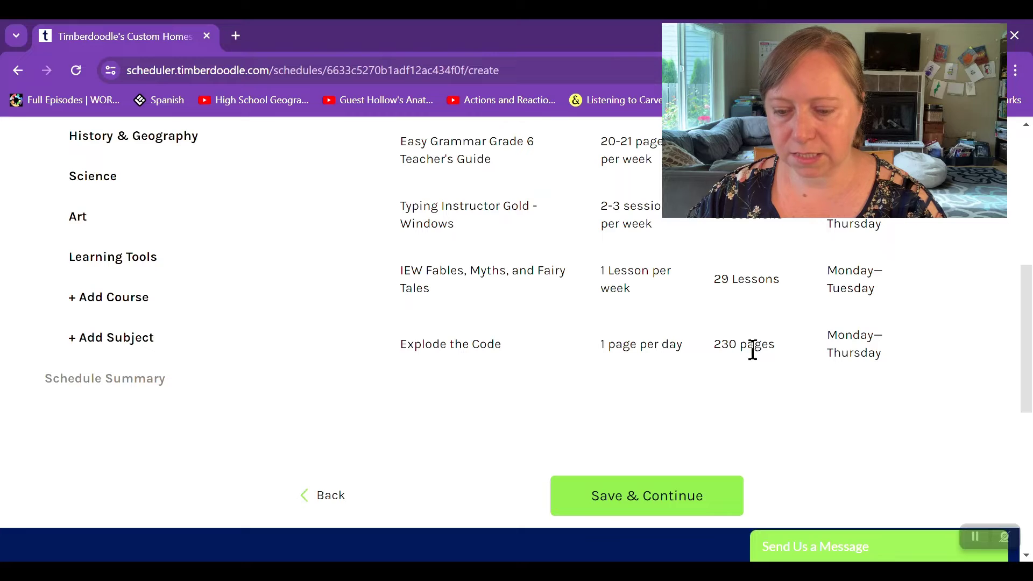
{"action": "scroll", "coordinate": [597, 370], "scroll_direction": "down", "scroll_amount": 3}
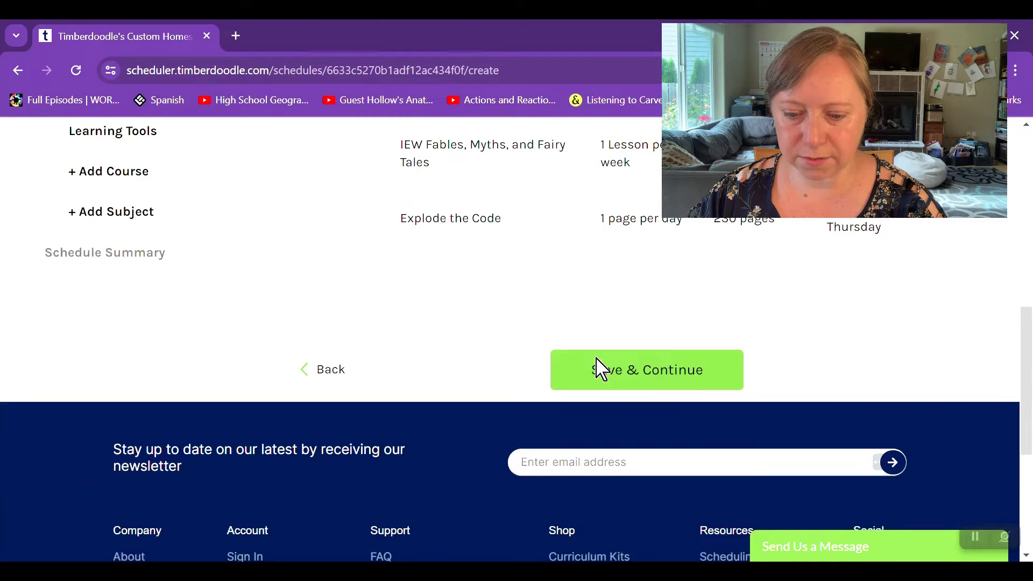
{"action": "left_click", "coordinate": [626, 365]}
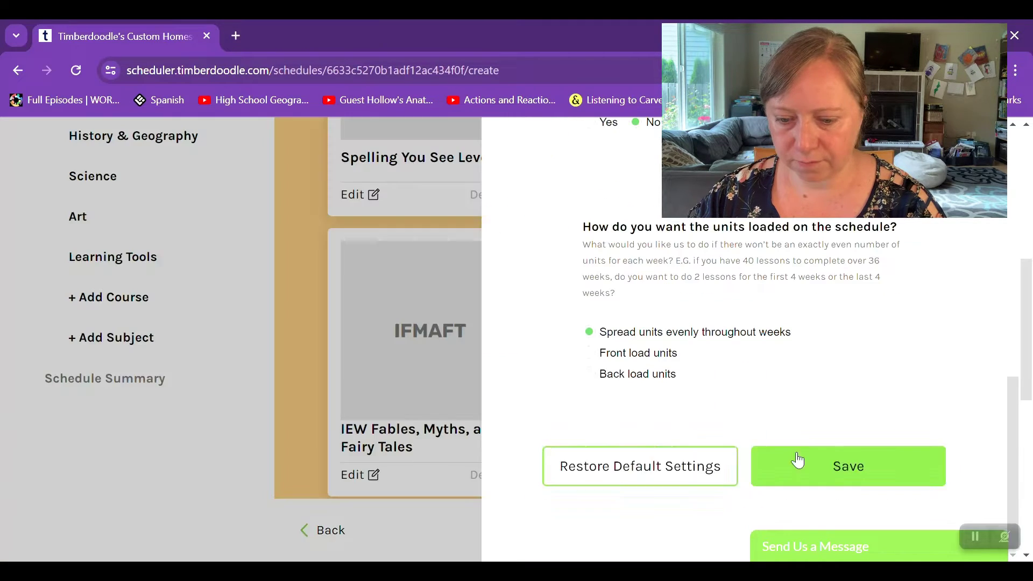
{"action": "left_click", "coordinate": [840, 466]}
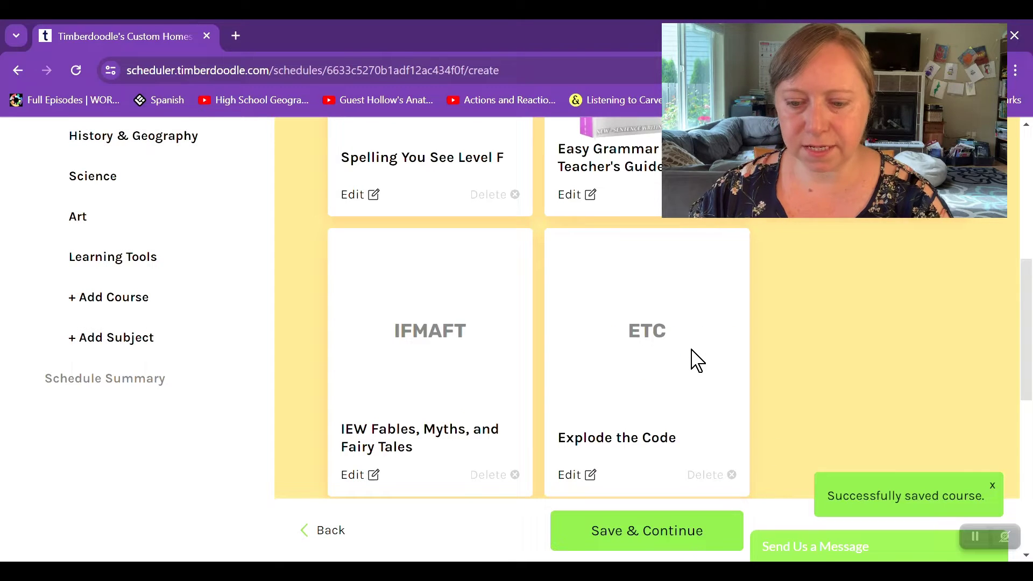
{"action": "scroll", "coordinate": [683, 347], "scroll_direction": "up", "scroll_amount": 7}
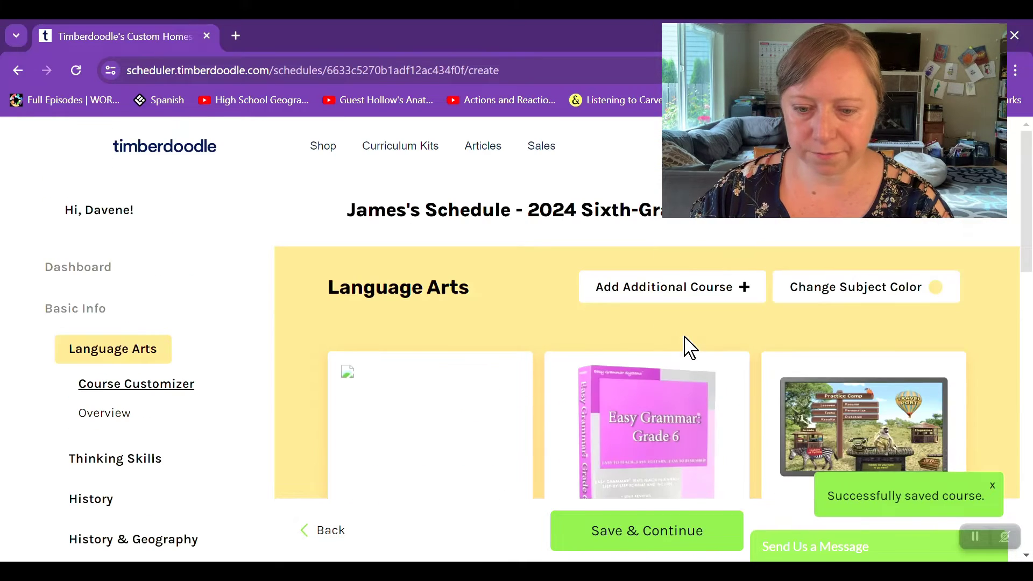
Open the Thinking Skills subject, review its included courses, and save them to continue to the subject's overview.
{"action": "left_click", "coordinate": [113, 461]}
{"action": "scroll", "coordinate": [506, 361], "scroll_direction": "down", "scroll_amount": 2}
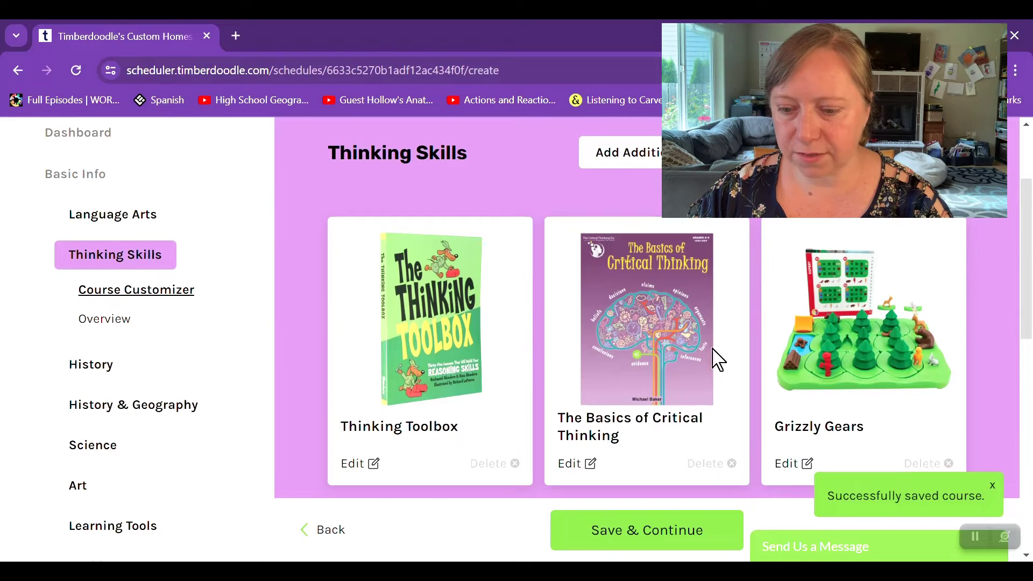
{"action": "scroll", "coordinate": [894, 346], "scroll_direction": "down", "scroll_amount": 2}
{"action": "scroll", "coordinate": [895, 346], "scroll_direction": "up", "scroll_amount": 2}
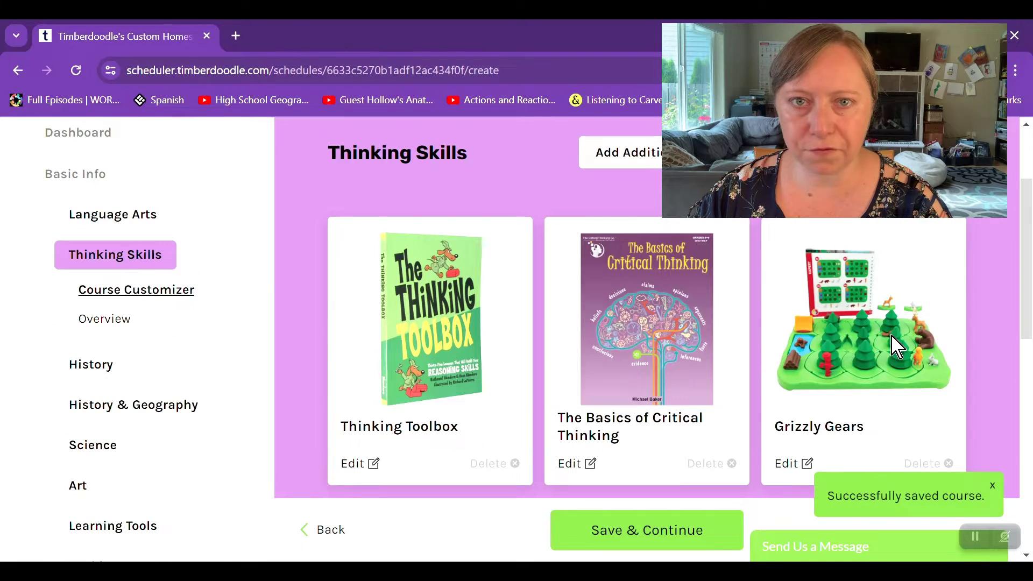
{"action": "scroll", "coordinate": [836, 347], "scroll_direction": "down", "scroll_amount": 1}
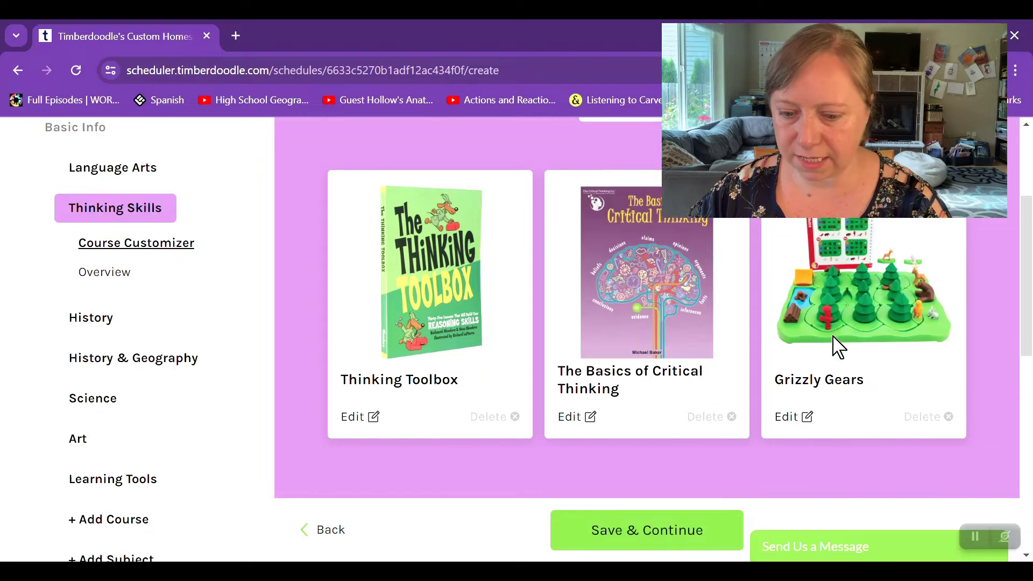
{"action": "scroll", "coordinate": [837, 347], "scroll_direction": "down", "scroll_amount": 2}
{"action": "left_click", "coordinate": [657, 533]}
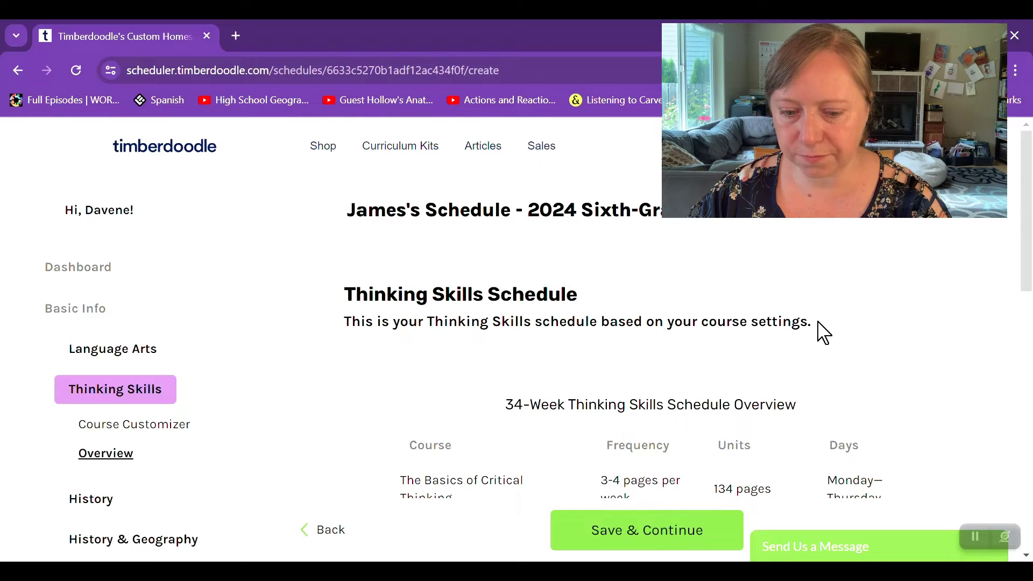
Review the frequency, units and days in the Thinking Skills schedule overview, and save it to continue to History.
{"action": "scroll", "coordinate": [816, 336], "scroll_direction": "down", "scroll_amount": 5}
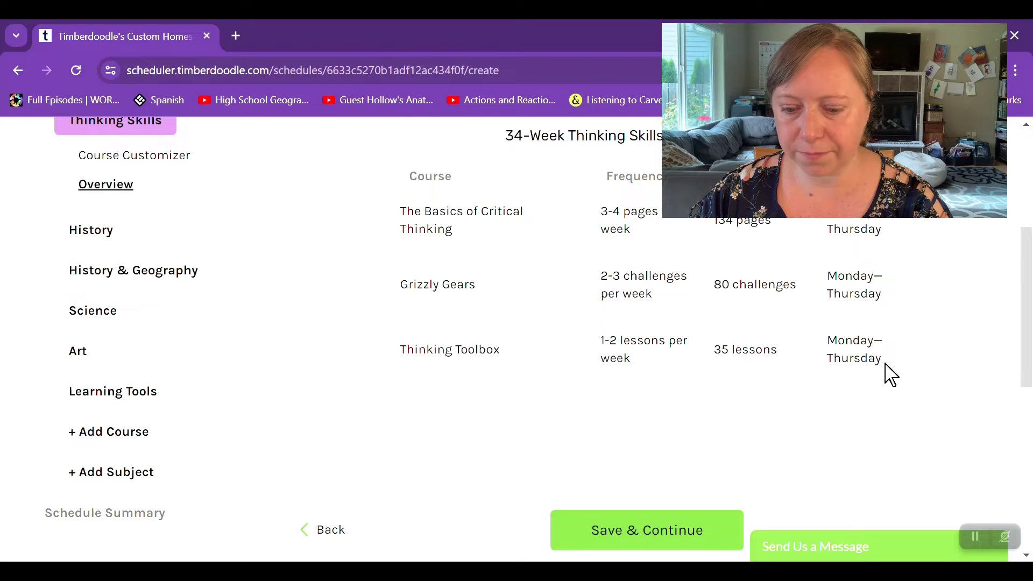
{"action": "scroll", "coordinate": [891, 374], "scroll_direction": "down", "scroll_amount": 3}
{"action": "left_click", "coordinate": [636, 411]}
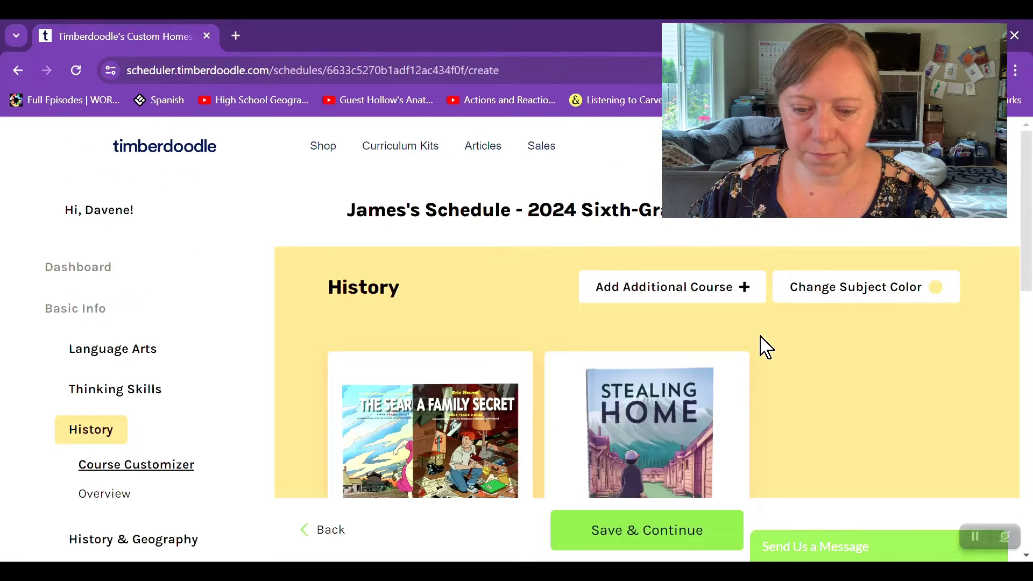
Review the included History courses, and choose A History of US Part 1 from the additional courses to add.
{"action": "scroll", "coordinate": [772, 341], "scroll_direction": "down", "scroll_amount": 2}
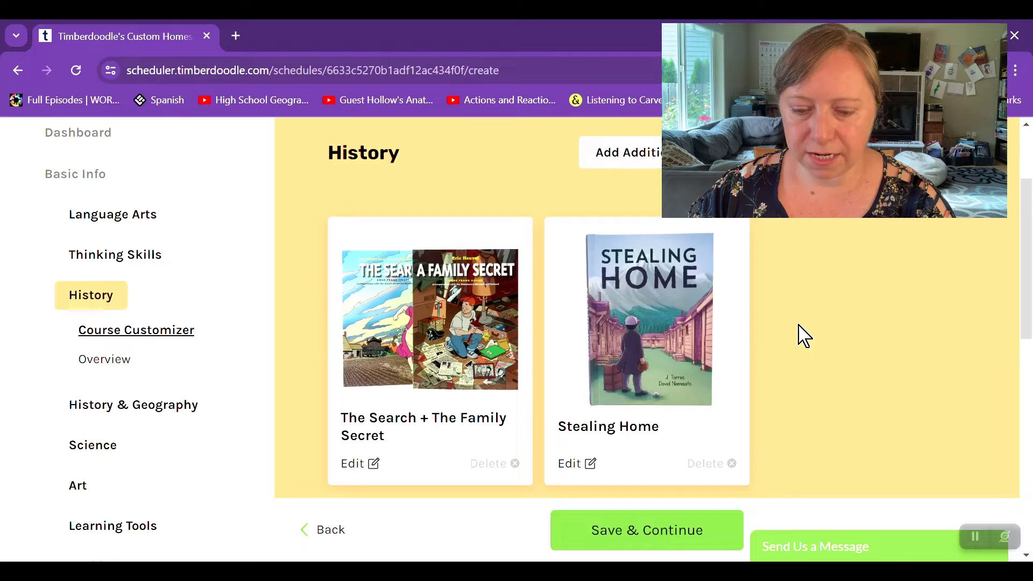
{"action": "scroll", "coordinate": [804, 337], "scroll_direction": "down", "scroll_amount": 2}
{"action": "scroll", "coordinate": [804, 337], "scroll_direction": "up", "scroll_amount": 2}
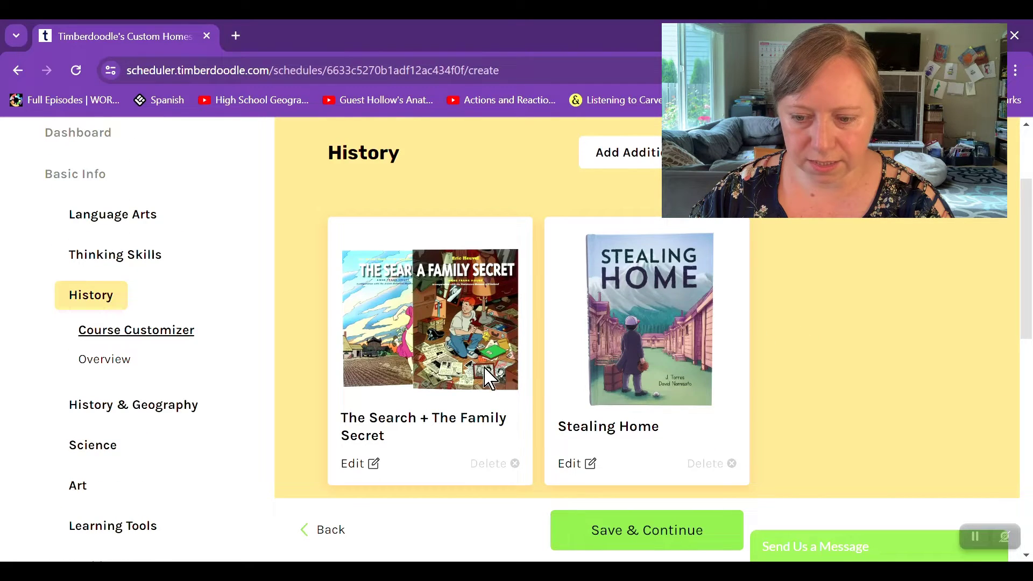
{"action": "left_click", "coordinate": [670, 156]}
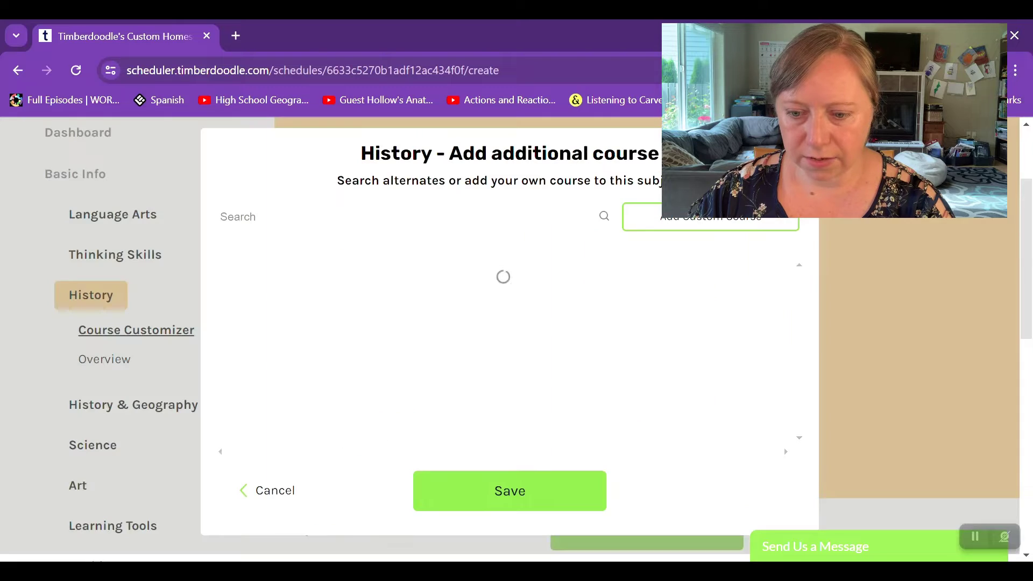
{"action": "scroll", "coordinate": [553, 332], "scroll_direction": "up", "scroll_amount": 2}
{"action": "scroll", "coordinate": [553, 332], "scroll_direction": "down", "scroll_amount": 4}
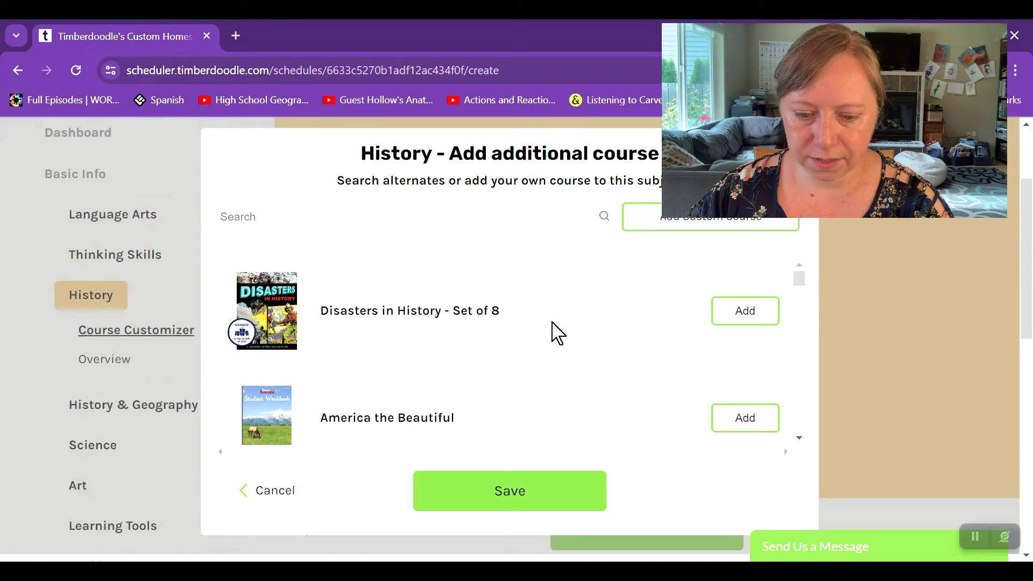
{"action": "left_click", "coordinate": [799, 438]}
{"action": "scroll", "coordinate": [802, 436], "scroll_direction": "down", "scroll_amount": 5}
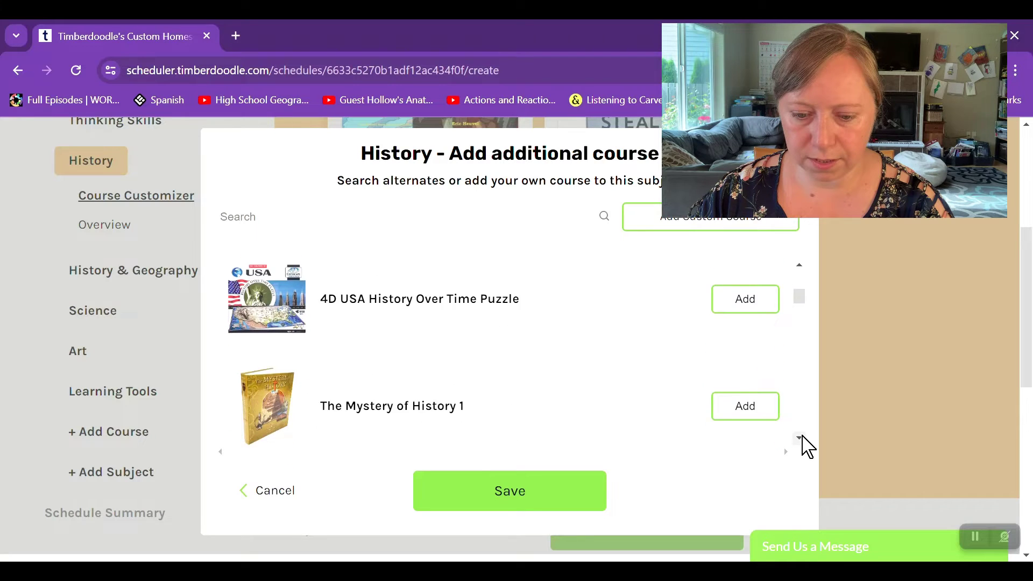
{"action": "scroll", "coordinate": [803, 444], "scroll_direction": "down", "scroll_amount": 4}
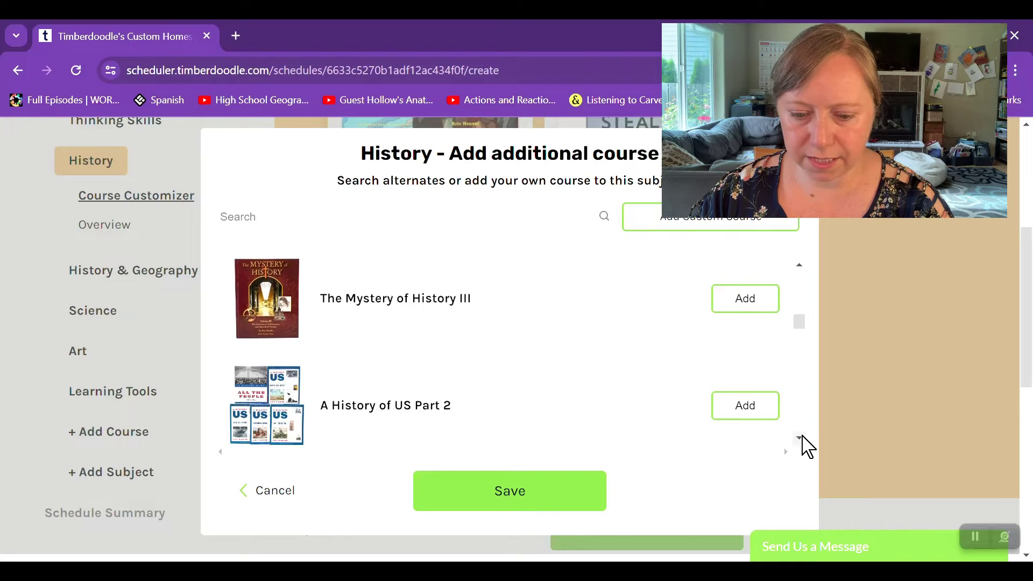
{"action": "scroll", "coordinate": [619, 366], "scroll_direction": "down", "scroll_amount": 3}
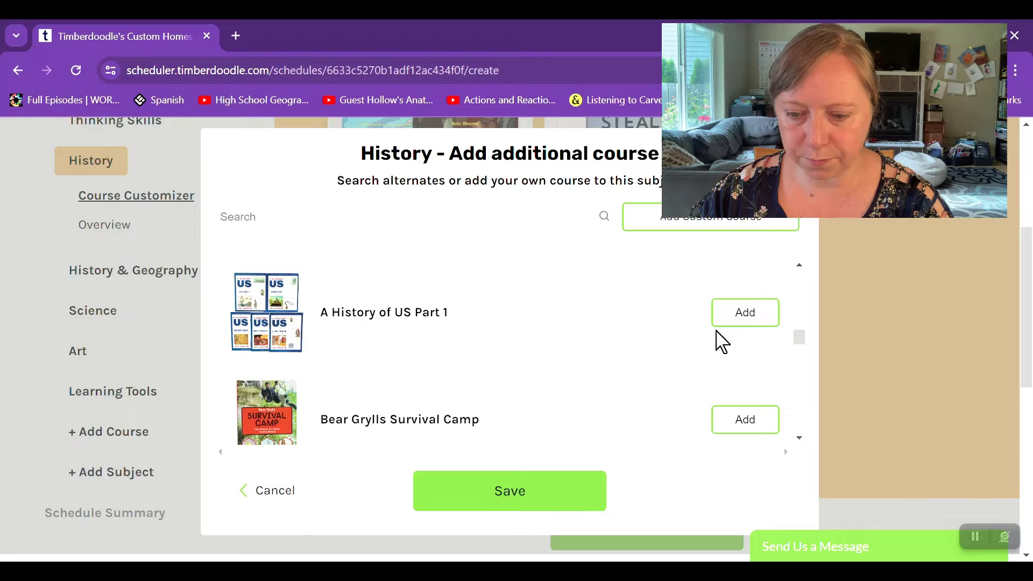
{"action": "left_click", "coordinate": [746, 312]}
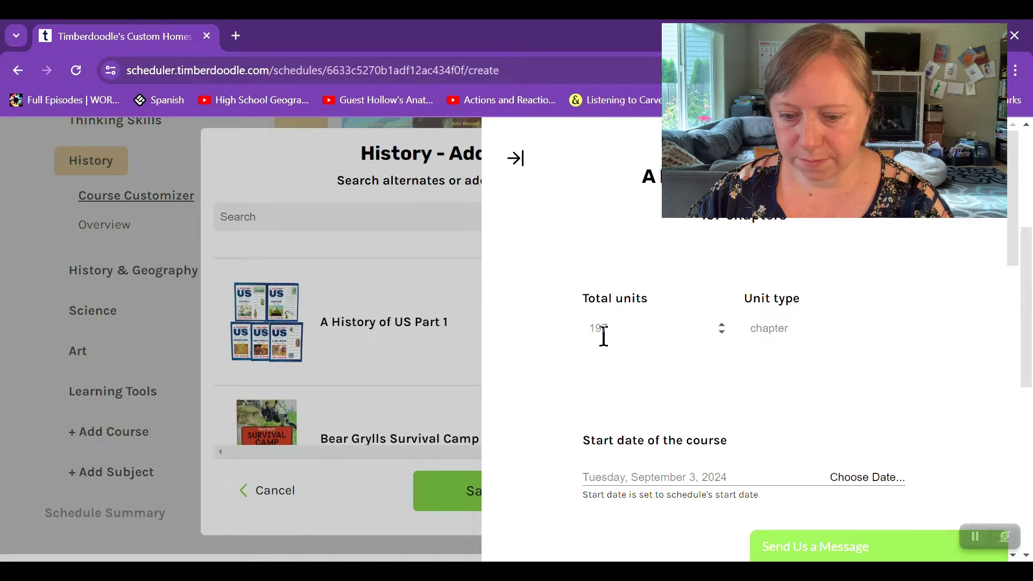
Let the scheduler choose the days for A History of US Part 1, and save the course settings.
{"action": "scroll", "coordinate": [844, 334], "scroll_direction": "down", "scroll_amount": 5}
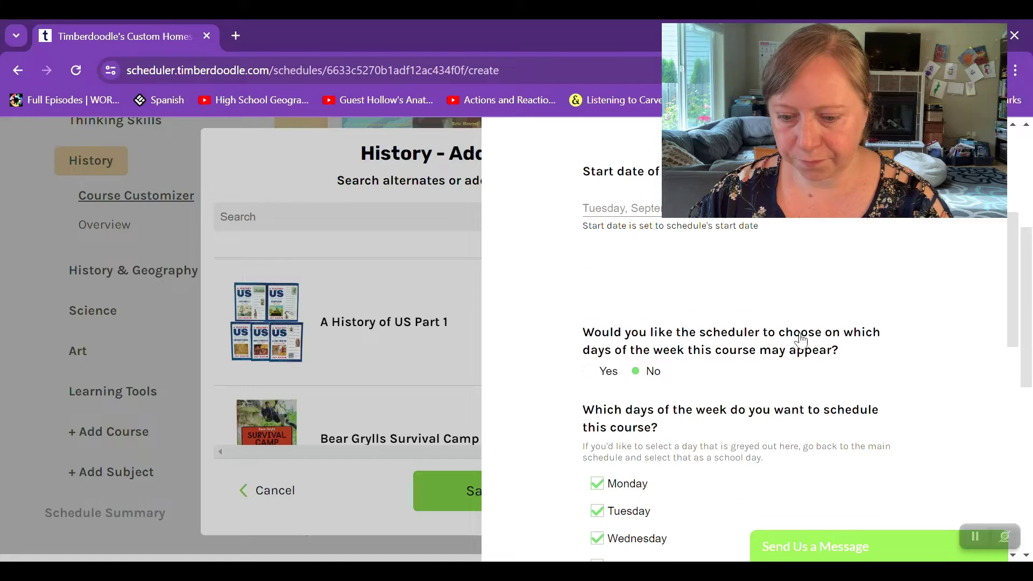
{"action": "left_click", "coordinate": [589, 377]}
{"action": "scroll", "coordinate": [719, 376], "scroll_direction": "down", "scroll_amount": 2}
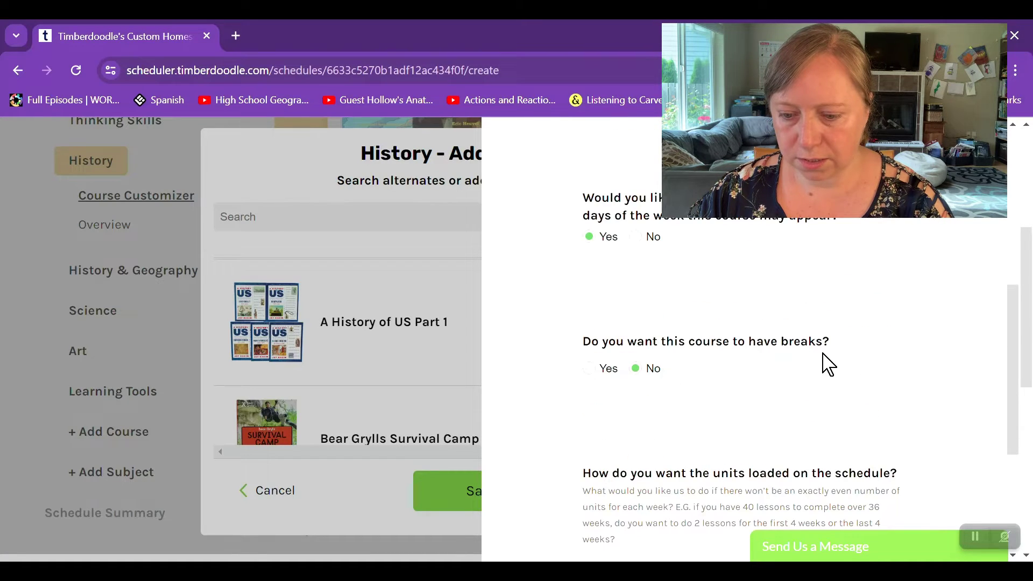
{"action": "scroll", "coordinate": [823, 362], "scroll_direction": "down", "scroll_amount": 2}
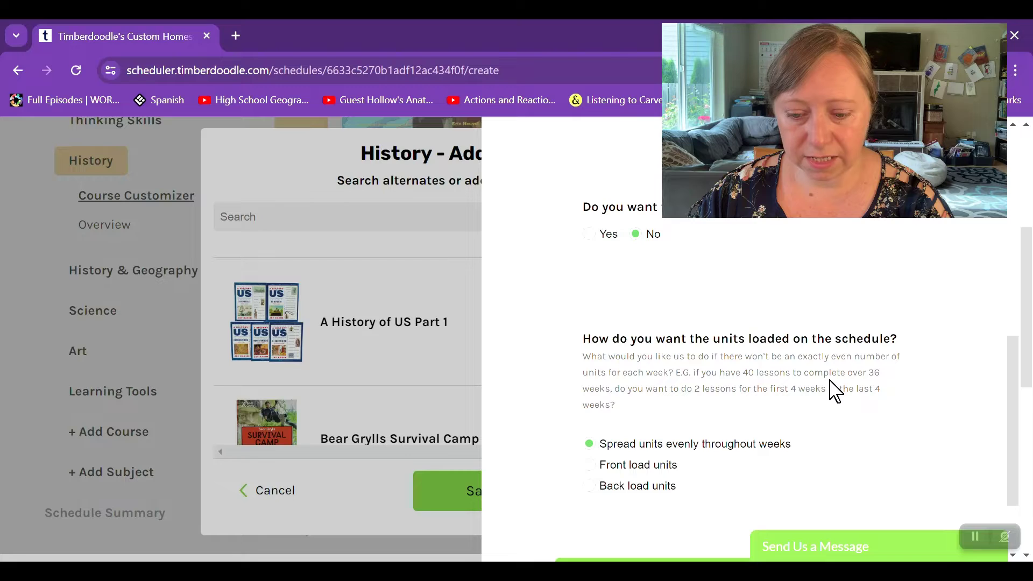
{"action": "scroll", "coordinate": [838, 389], "scroll_direction": "down", "scroll_amount": 2}
{"action": "left_click", "coordinate": [791, 490]}
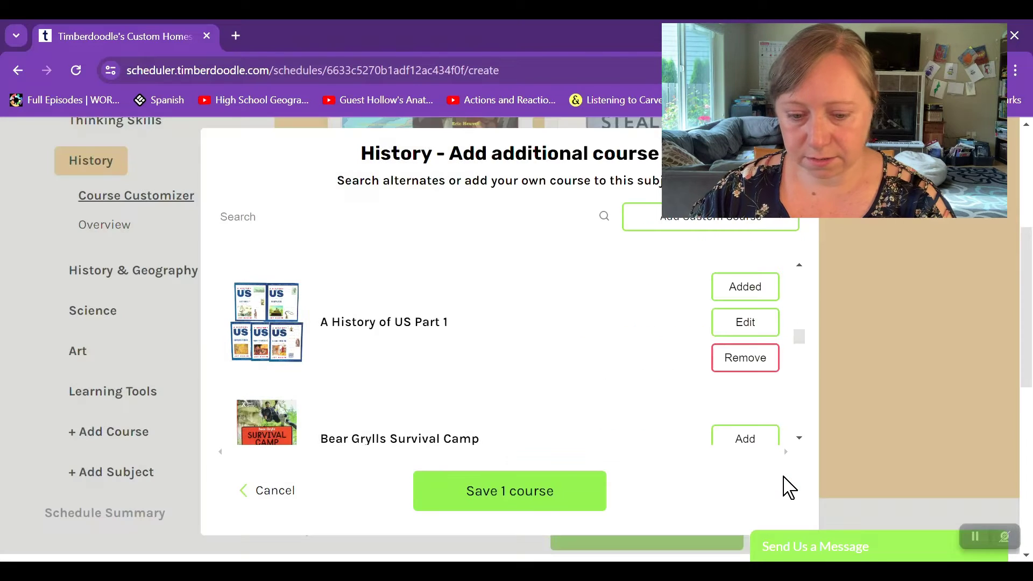
Browse further through the additional History courses and choose Uncle Sam and You to add.
{"action": "scroll", "coordinate": [569, 316], "scroll_direction": "down", "scroll_amount": 1}
{"action": "scroll", "coordinate": [569, 316], "scroll_direction": "down", "scroll_amount": 3}
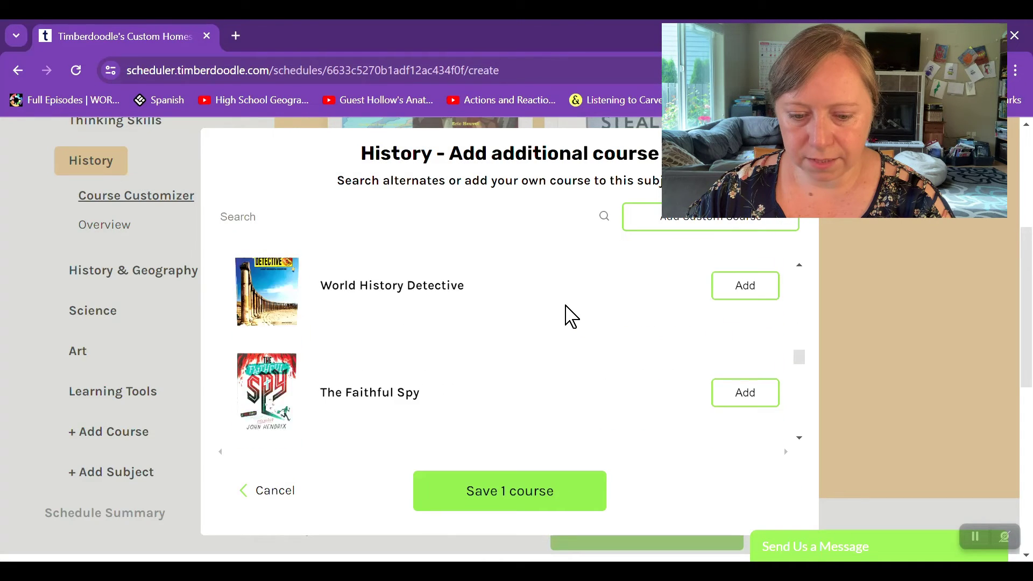
{"action": "scroll", "coordinate": [569, 315], "scroll_direction": "up", "scroll_amount": 2}
{"action": "scroll", "coordinate": [569, 315], "scroll_direction": "down", "scroll_amount": 1}
{"action": "scroll", "coordinate": [569, 315], "scroll_direction": "down", "scroll_amount": 5}
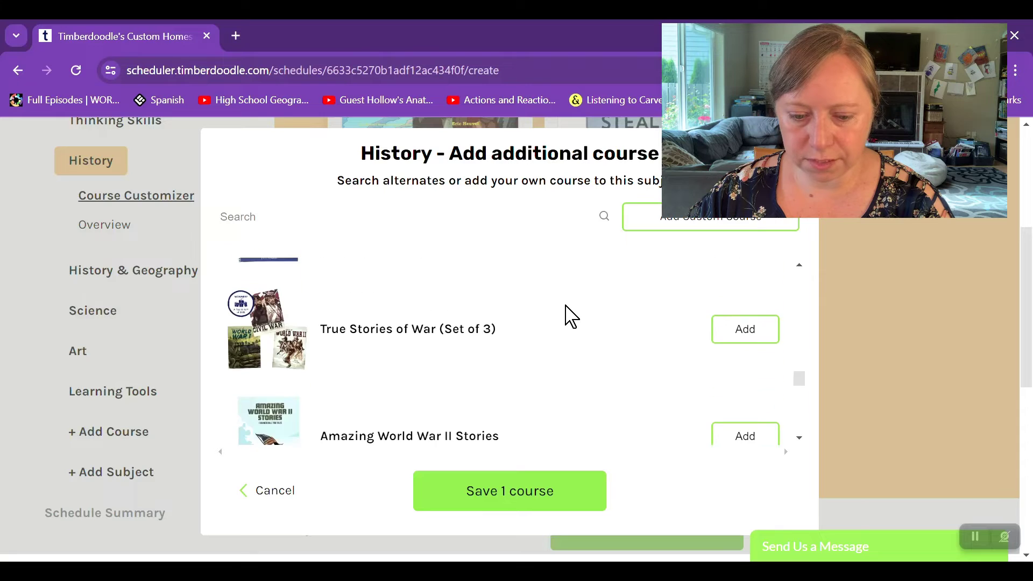
{"action": "scroll", "coordinate": [581, 317], "scroll_direction": "up", "scroll_amount": 2}
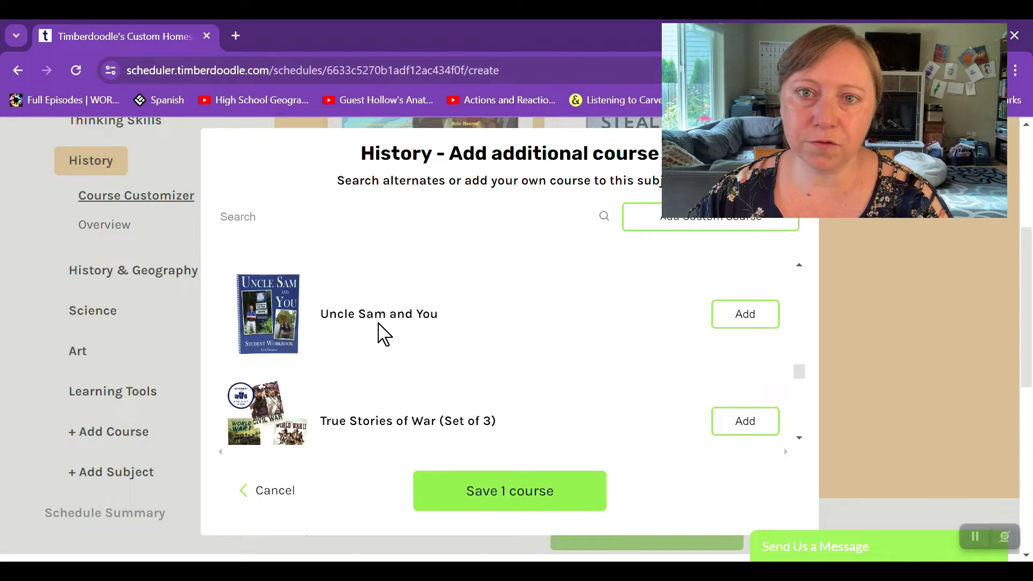
{"action": "left_click", "coordinate": [763, 325]}
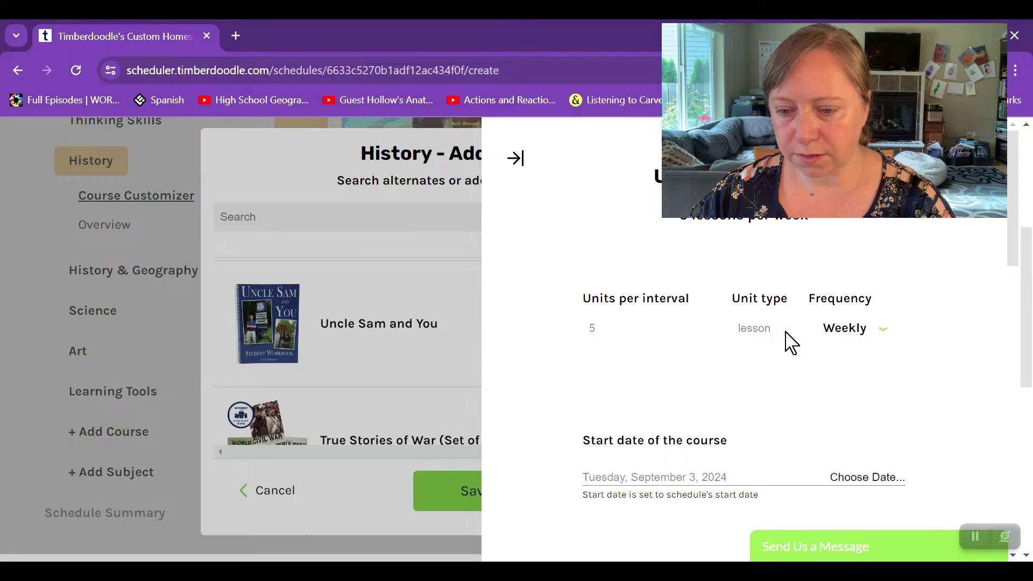
Let the scheduler choose the days for Uncle Sam and You, and save the course settings.
{"action": "scroll", "coordinate": [797, 332], "scroll_direction": "down", "scroll_amount": 3}
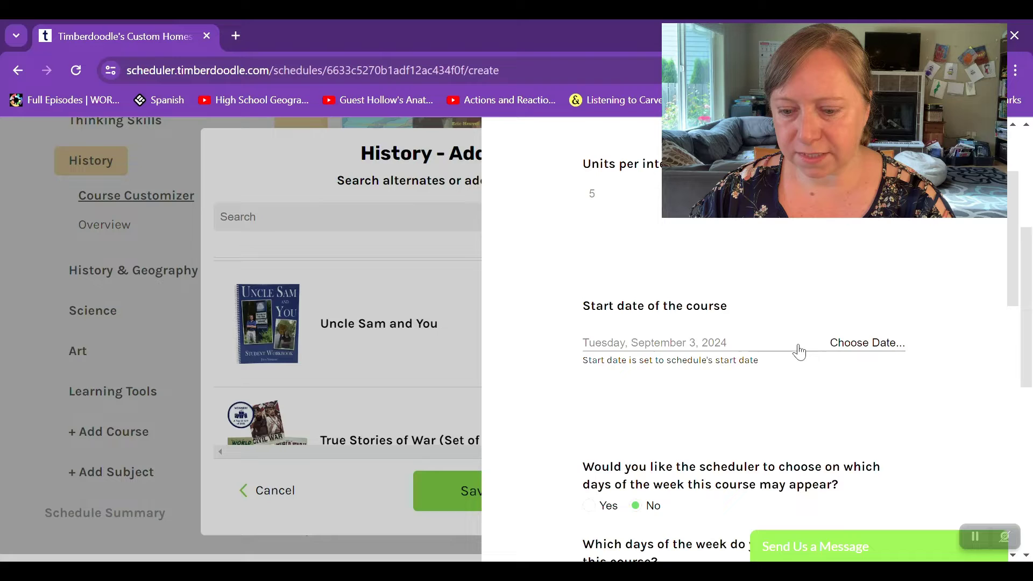
{"action": "scroll", "coordinate": [799, 351], "scroll_direction": "down", "scroll_amount": 3}
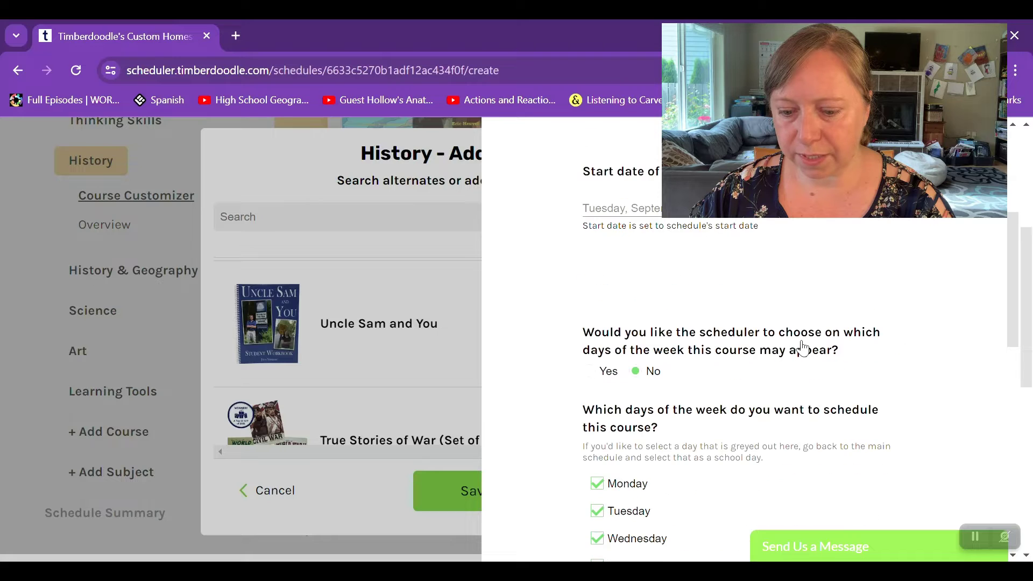
{"action": "left_click", "coordinate": [602, 373]}
{"action": "scroll", "coordinate": [805, 334], "scroll_direction": "down", "scroll_amount": 3}
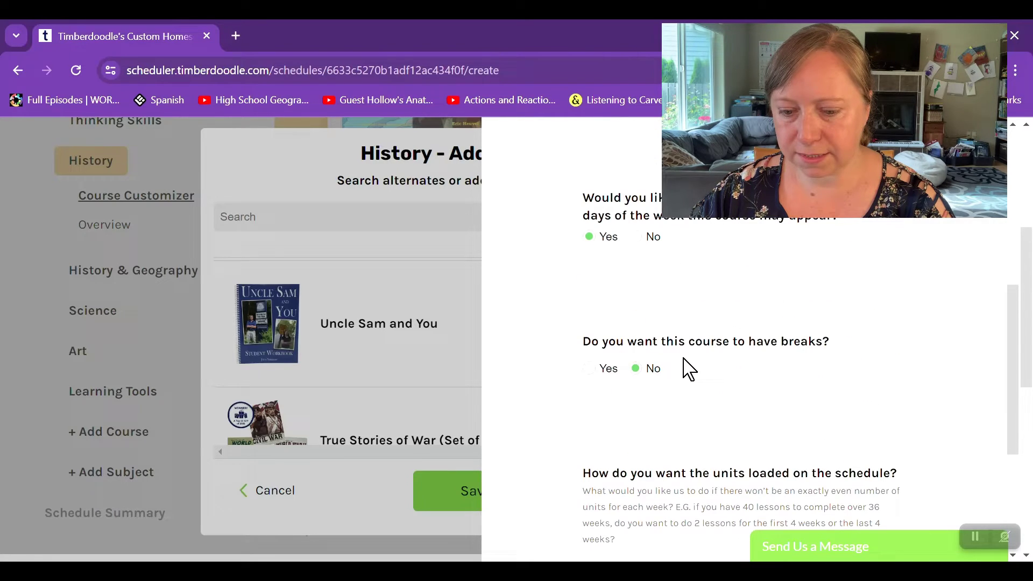
{"action": "scroll", "coordinate": [689, 368], "scroll_direction": "down", "scroll_amount": 5}
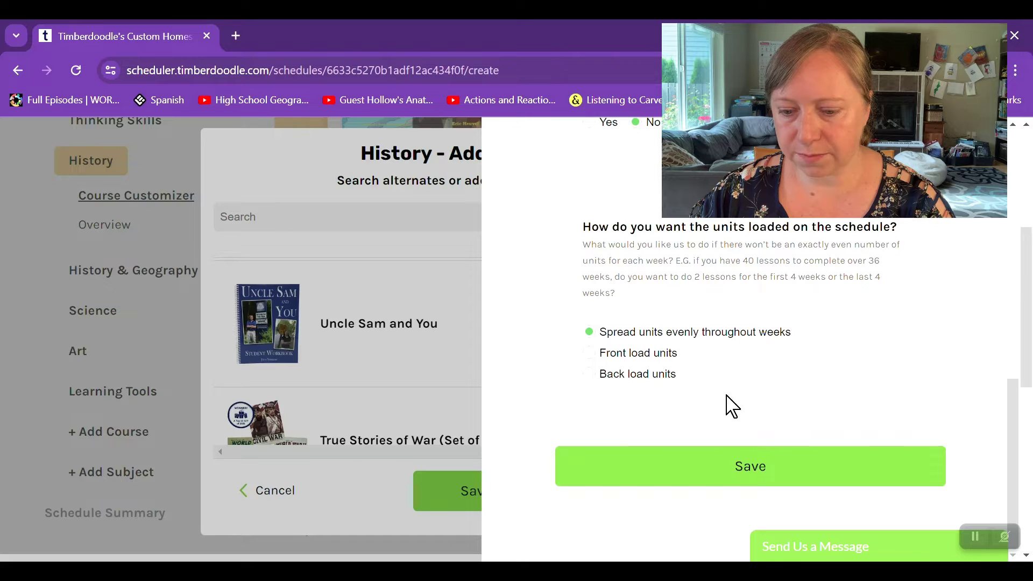
{"action": "left_click", "coordinate": [714, 474]}
Save the two additional courses to History and check the subject's updated course list.
{"action": "left_click", "coordinate": [510, 491]}
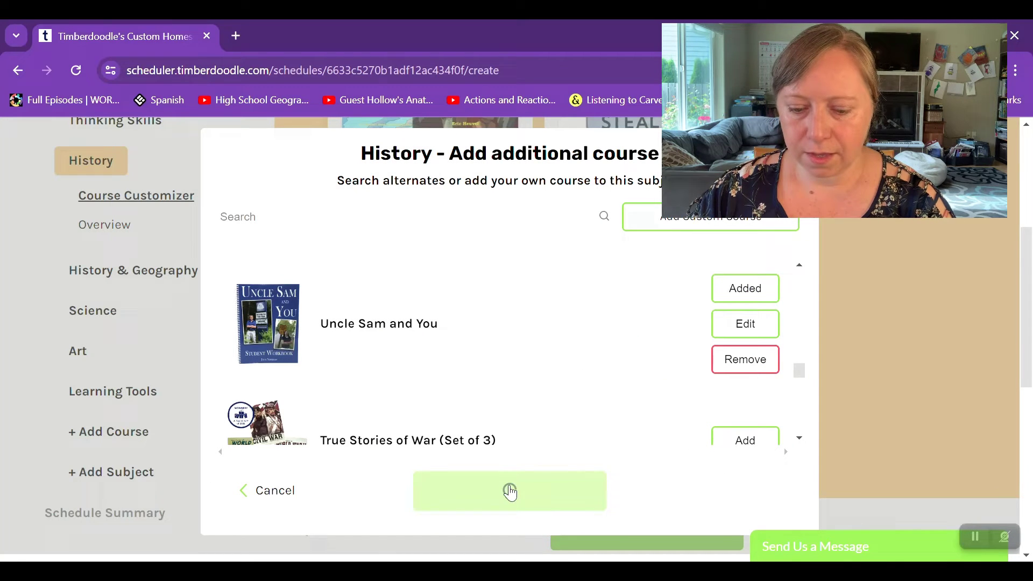
{"action": "scroll", "coordinate": [837, 269], "scroll_direction": "down", "scroll_amount": 6}
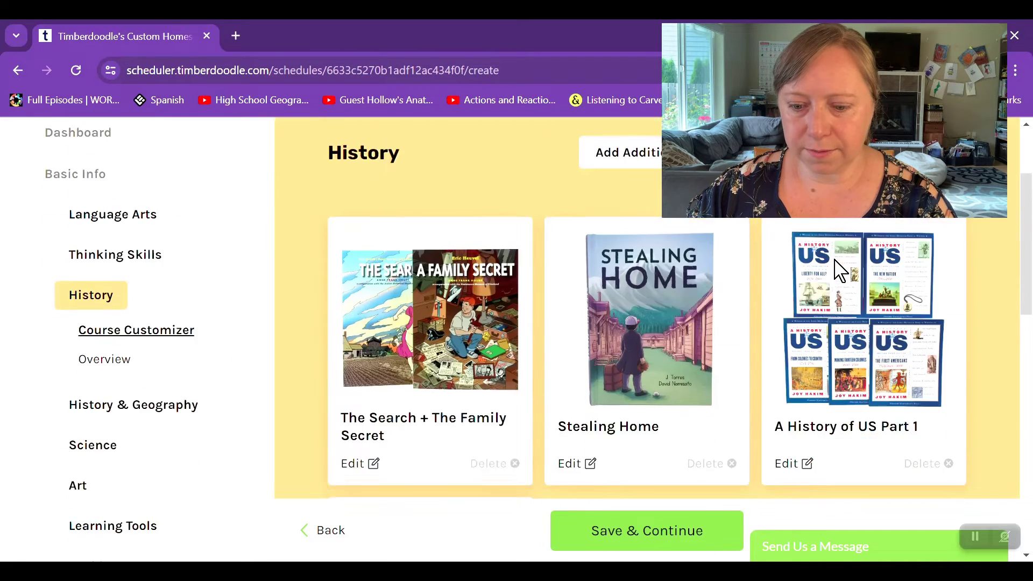
{"action": "scroll", "coordinate": [837, 270], "scroll_direction": "up", "scroll_amount": 6}
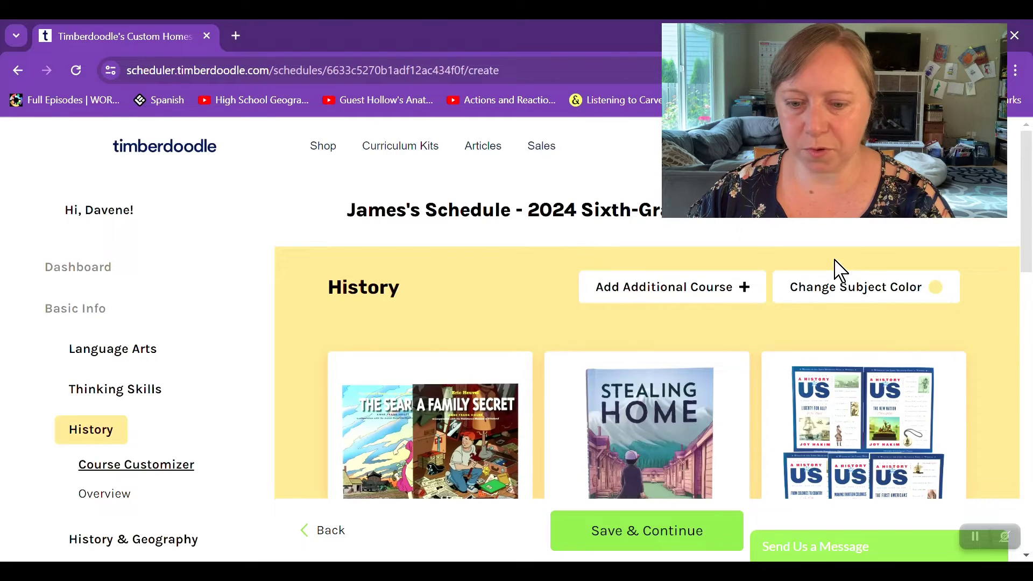
Save the History courses, review the 34-week History schedule overview, and continue to History & Geography.
{"action": "scroll", "coordinate": [837, 269], "scroll_direction": "down", "scroll_amount": 5}
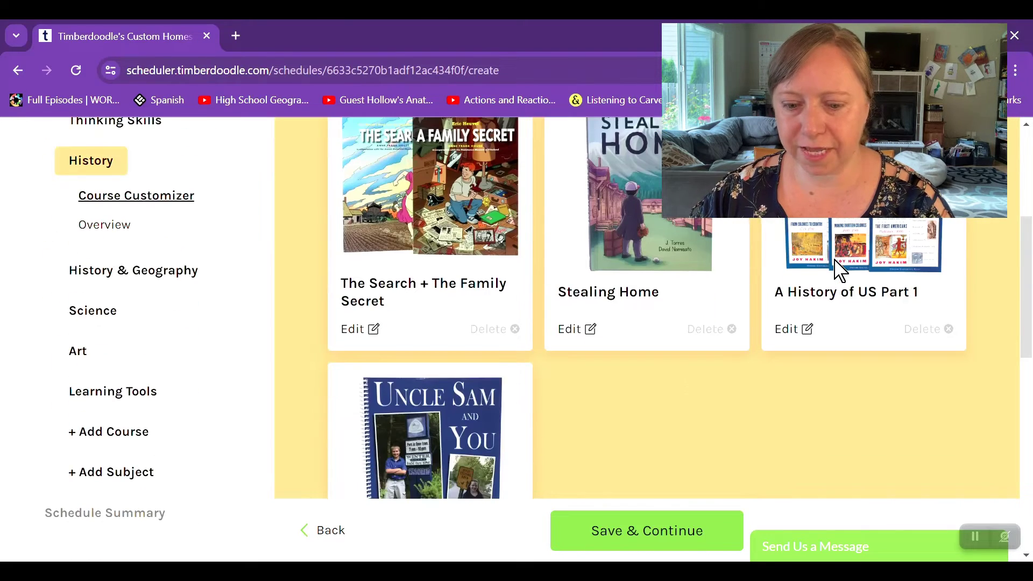
{"action": "scroll", "coordinate": [837, 269], "scroll_direction": "down", "scroll_amount": 5}
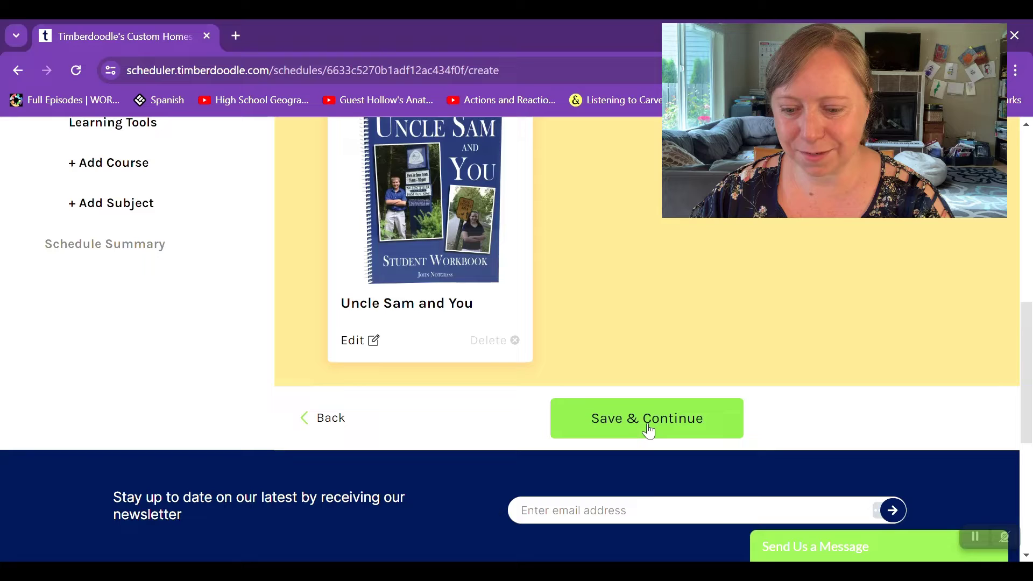
{"action": "left_click", "coordinate": [648, 430]}
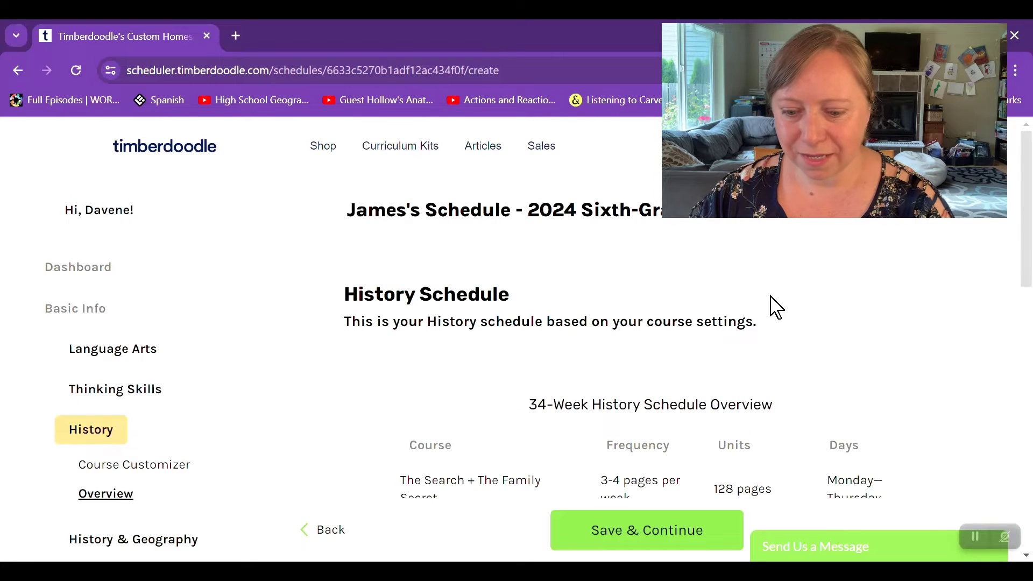
{"action": "scroll", "coordinate": [775, 307], "scroll_direction": "down", "scroll_amount": 3}
{"action": "scroll", "coordinate": [770, 309], "scroll_direction": "down", "scroll_amount": 3}
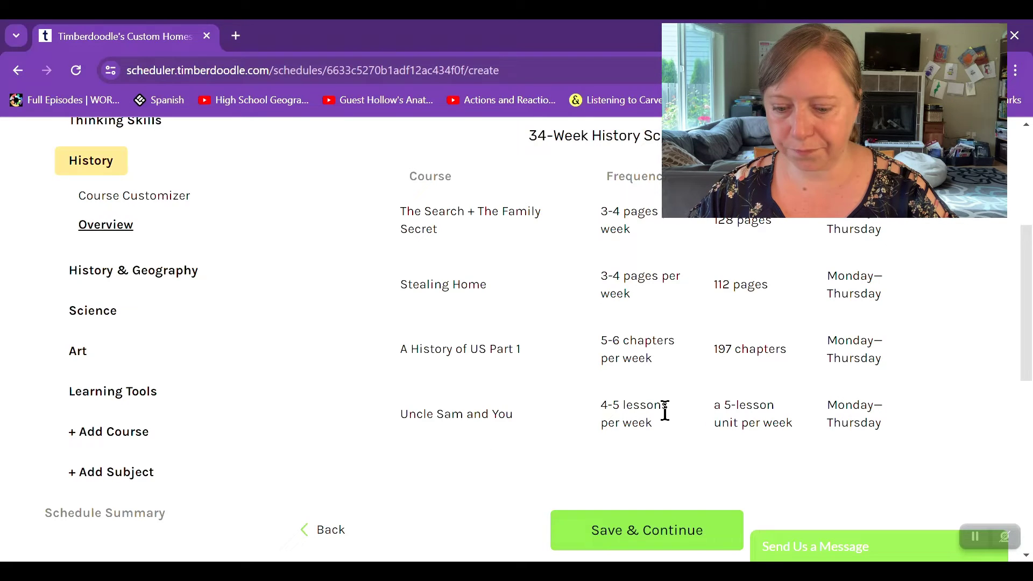
{"action": "scroll", "coordinate": [668, 411], "scroll_direction": "down", "scroll_amount": 3}
{"action": "left_click", "coordinate": [667, 430]}
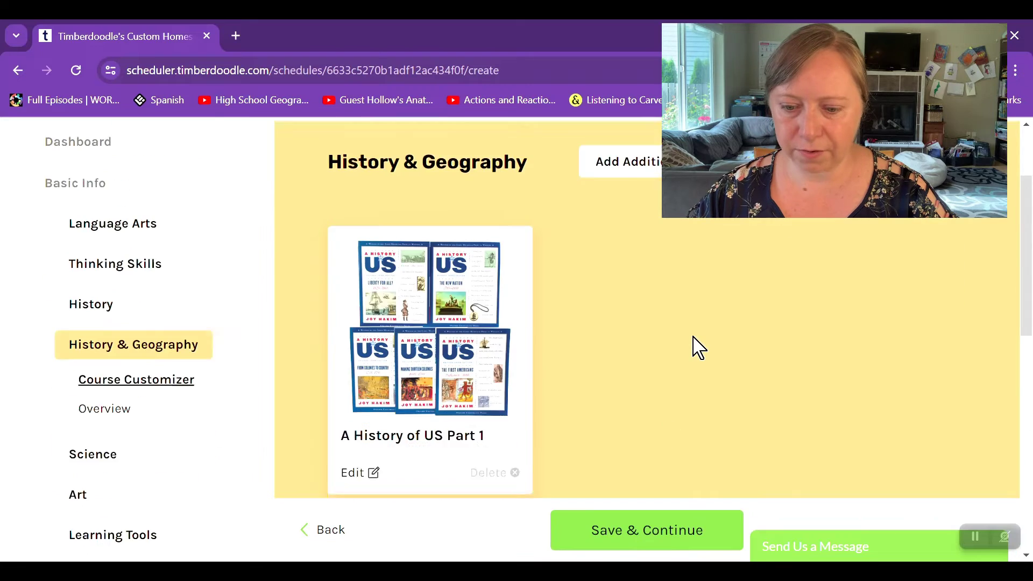
Return to History, remove the duplicate A History of US Part 1 from that subject, and save the change.
{"action": "scroll", "coordinate": [693, 336], "scroll_direction": "up", "scroll_amount": 2}
{"action": "scroll", "coordinate": [693, 337], "scroll_direction": "down", "scroll_amount": 1}
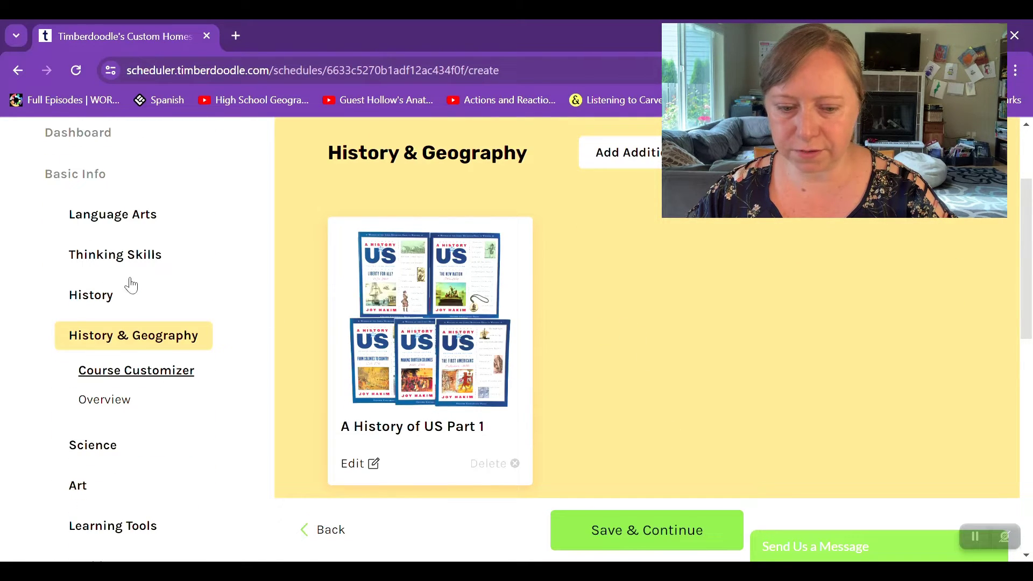
{"action": "left_click", "coordinate": [91, 296]}
{"action": "scroll", "coordinate": [768, 311], "scroll_direction": "down", "scroll_amount": 3}
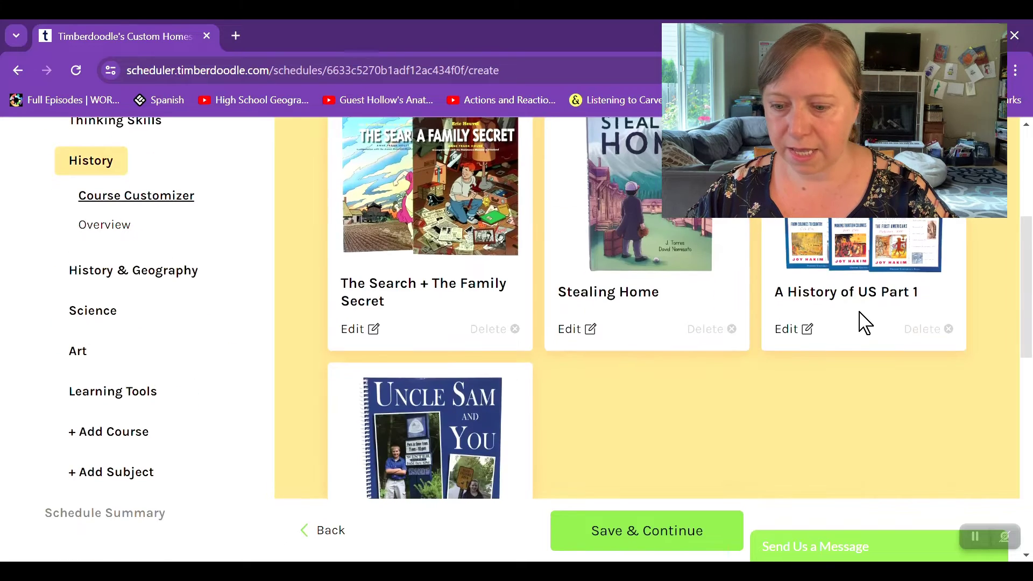
{"action": "left_click", "coordinate": [936, 330]}
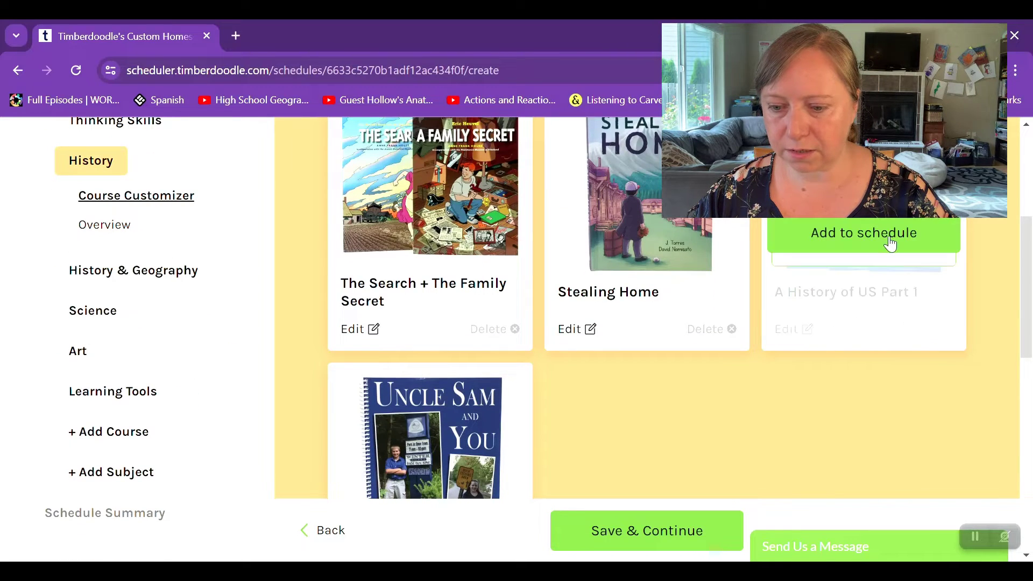
{"action": "left_click", "coordinate": [664, 543]}
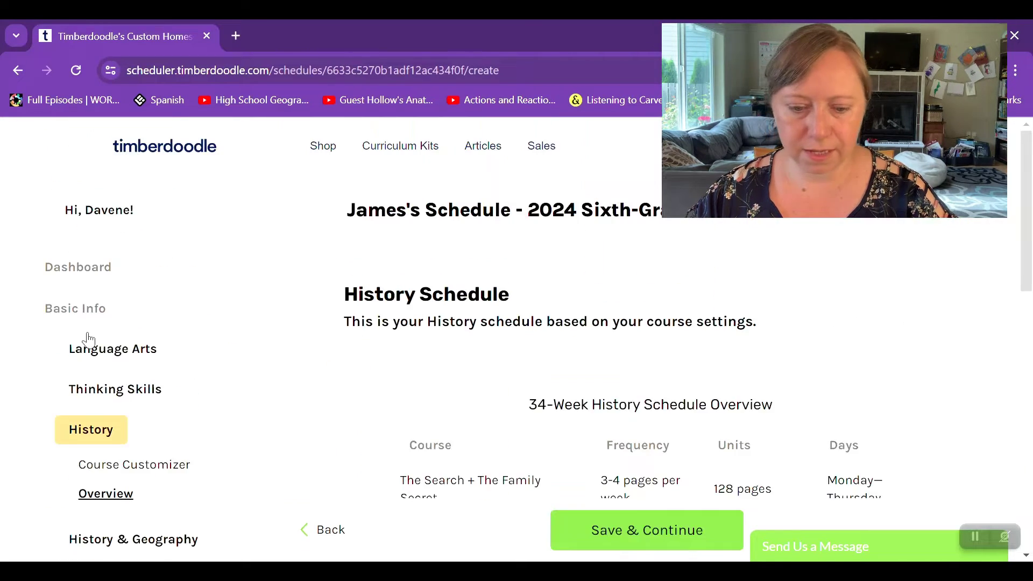
{"action": "scroll", "coordinate": [151, 398], "scroll_direction": "down", "scroll_amount": 3}
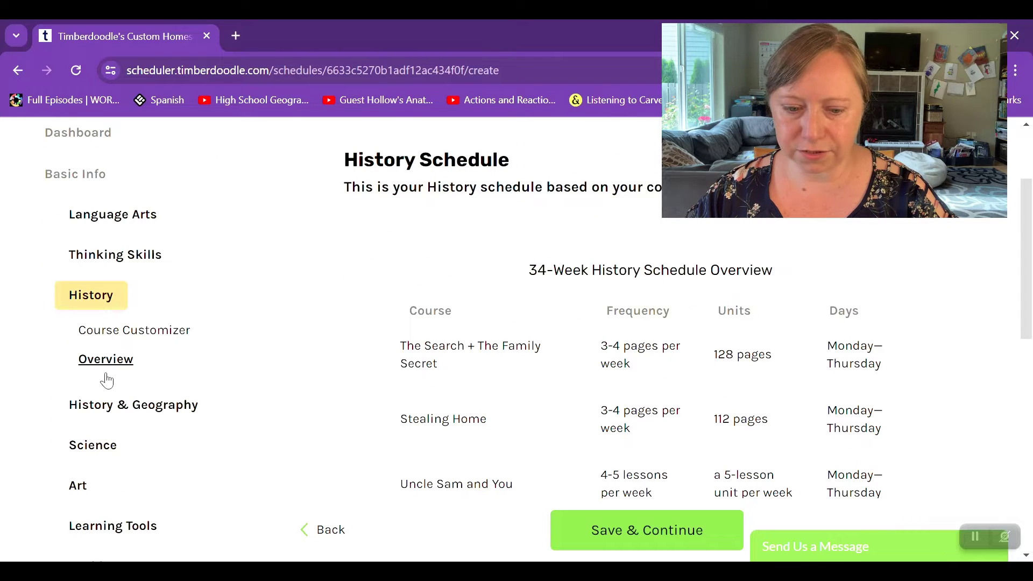
Keep A History of US Part 1 under History & Geography, save the subject and its overview, and continue to Science.
{"action": "left_click", "coordinate": [116, 407]}
{"action": "scroll", "coordinate": [619, 279], "scroll_direction": "down", "scroll_amount": 3}
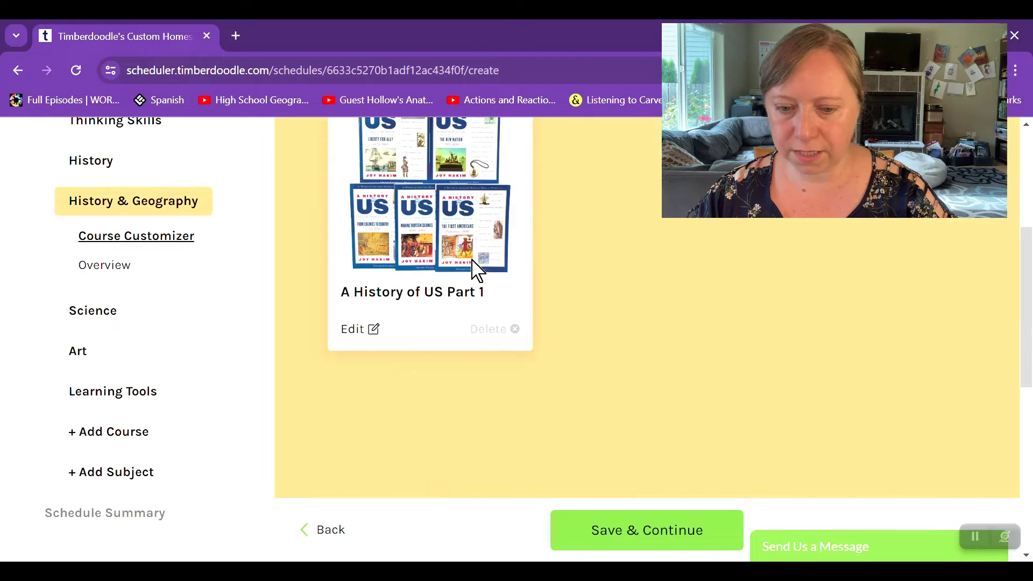
{"action": "scroll", "coordinate": [737, 239], "scroll_direction": "up", "scroll_amount": 3}
{"action": "scroll", "coordinate": [772, 249], "scroll_direction": "down", "scroll_amount": 3}
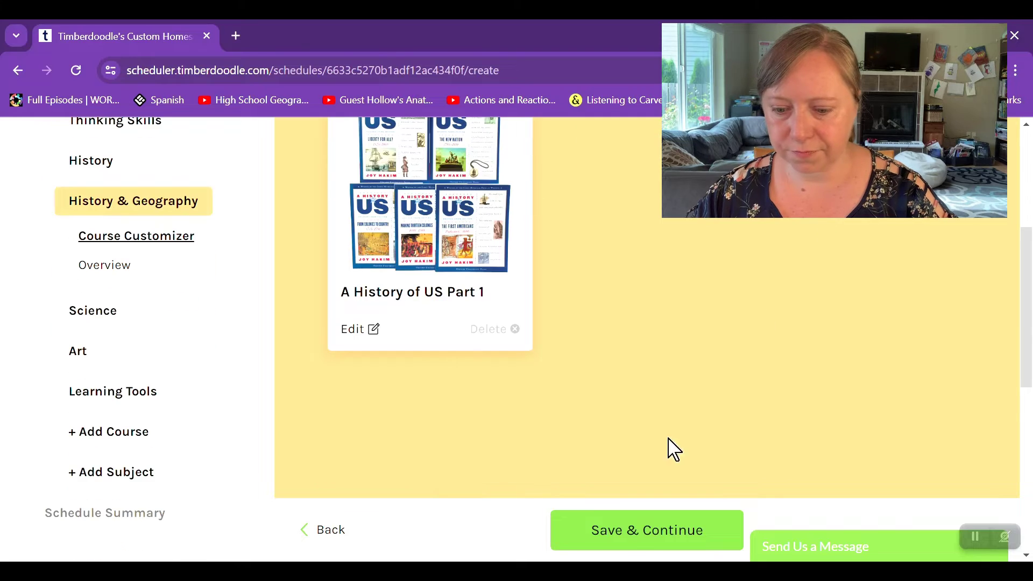
{"action": "left_click", "coordinate": [643, 531]}
{"action": "scroll", "coordinate": [810, 261], "scroll_direction": "down", "scroll_amount": 3}
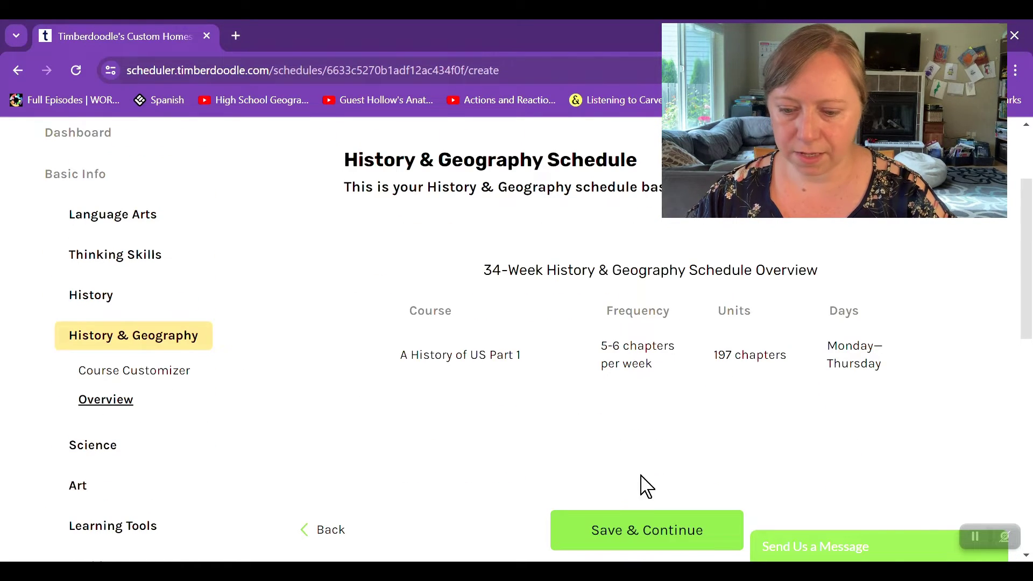
{"action": "left_click", "coordinate": [617, 529]}
Keep Science in the Atomic Age as the Science course, save the subject and its overview, and continue to Art.
{"action": "scroll", "coordinate": [686, 419], "scroll_direction": "down", "scroll_amount": 3}
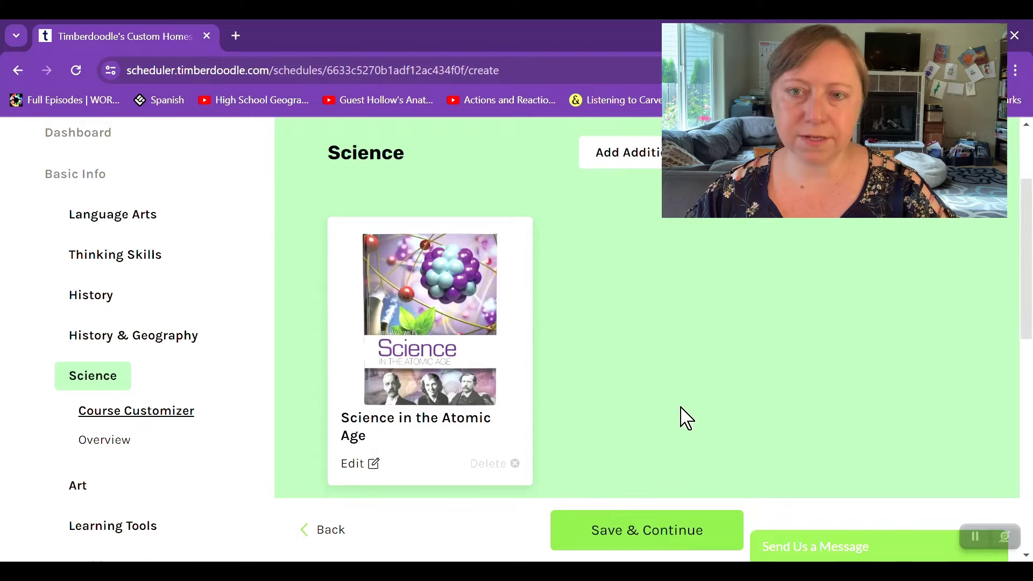
{"action": "left_click", "coordinate": [660, 534]}
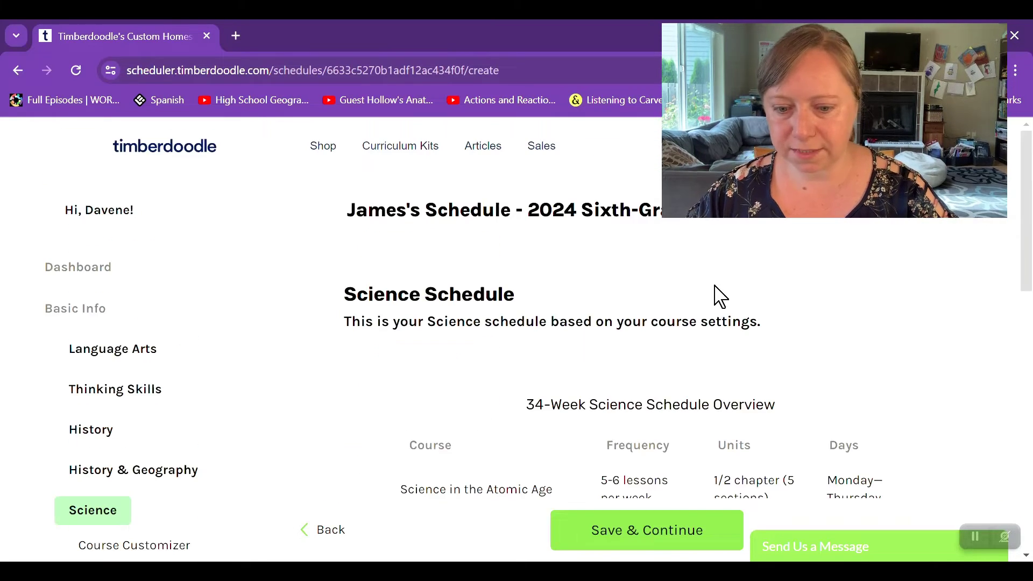
{"action": "scroll", "coordinate": [715, 296], "scroll_direction": "down", "scroll_amount": 3}
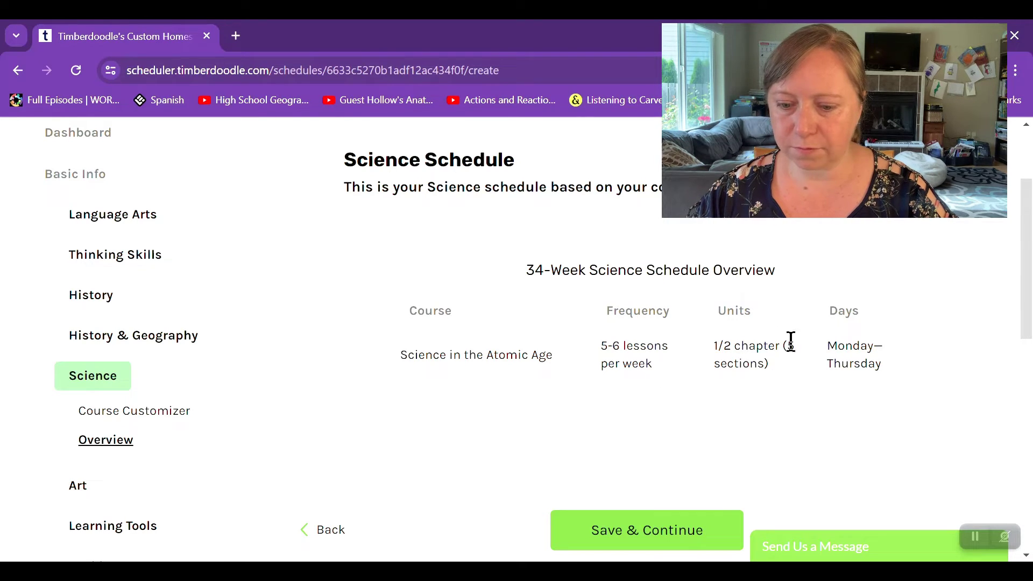
{"action": "left_click", "coordinate": [622, 547]}
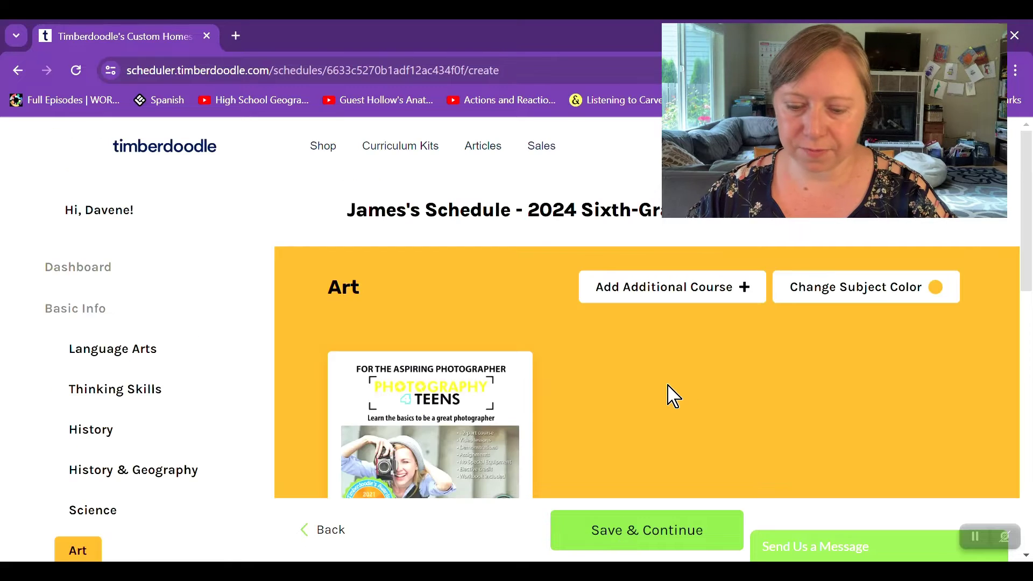
Keep Photography 4 Teens as the Art course, save the subject and its overview, and continue to Learning Tools.
{"action": "scroll", "coordinate": [615, 376], "scroll_direction": "down", "scroll_amount": 2}
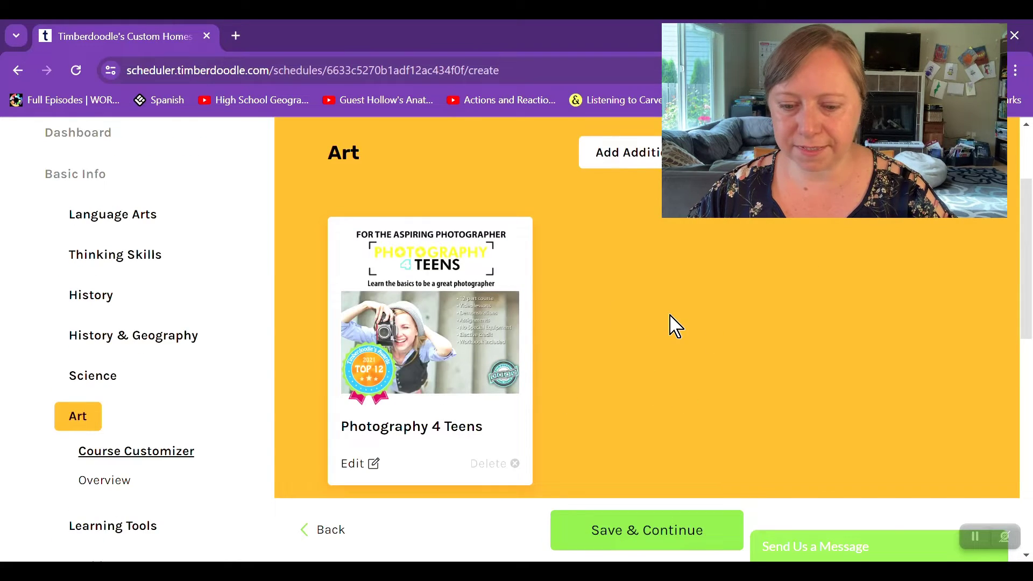
{"action": "scroll", "coordinate": [538, 318], "scroll_direction": "down", "scroll_amount": 2}
{"action": "scroll", "coordinate": [538, 431], "scroll_direction": "up", "scroll_amount": 4}
{"action": "left_click", "coordinate": [650, 534]}
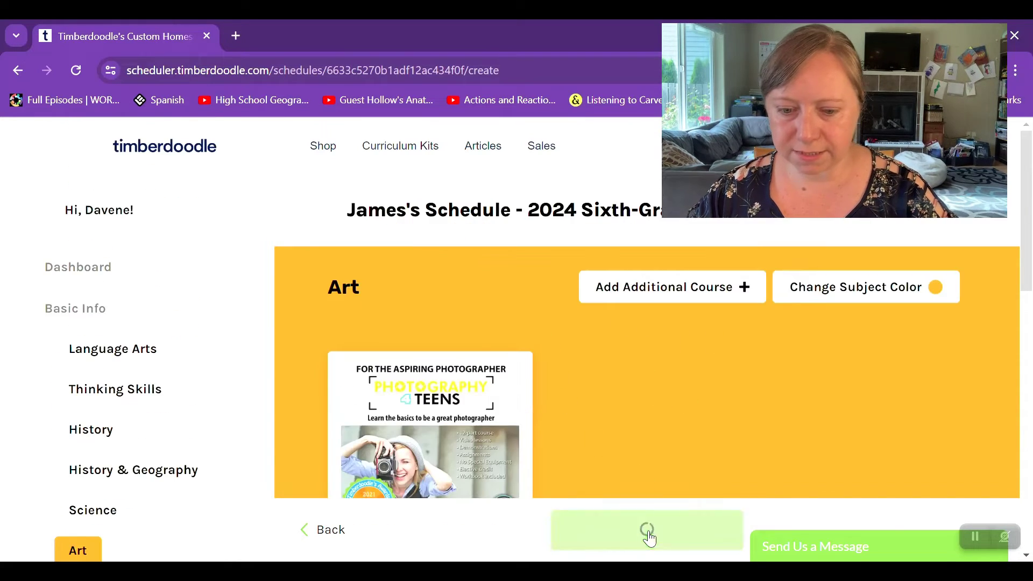
{"action": "scroll", "coordinate": [683, 366], "scroll_direction": "down", "scroll_amount": 2}
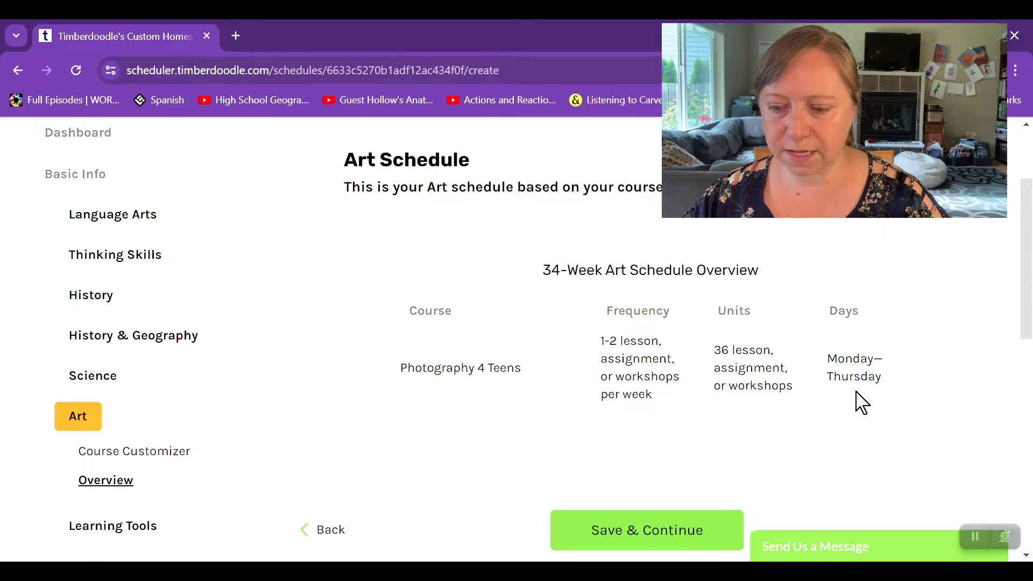
{"action": "left_click", "coordinate": [654, 536]}
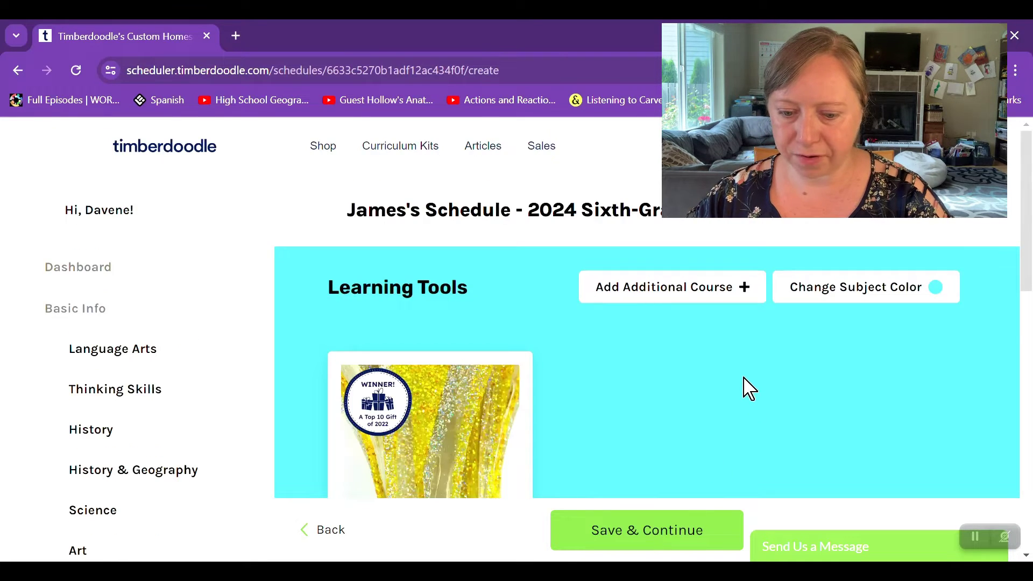
Keep the Holographic Thinking Putty Kit under Learning Tools, save the subject and its overview, and continue to adding courses.
{"action": "scroll", "coordinate": [745, 388], "scroll_direction": "down", "scroll_amount": 5}
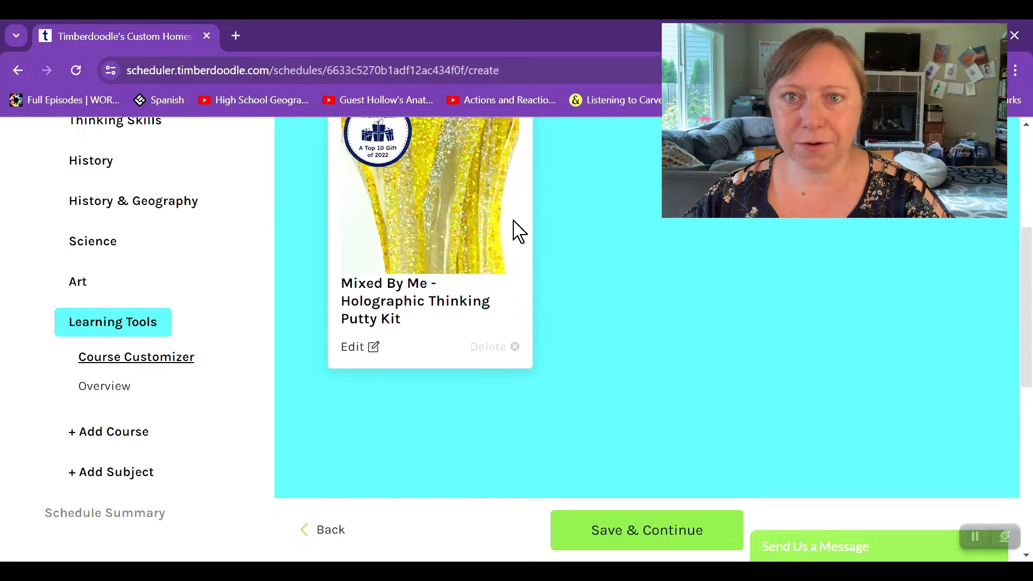
{"action": "left_click", "coordinate": [574, 525]}
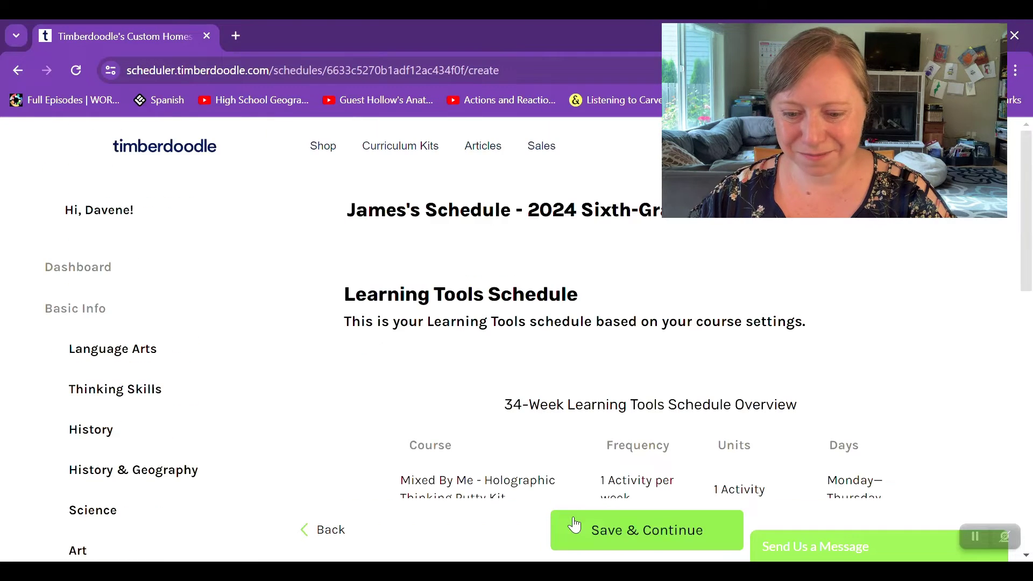
{"action": "scroll", "coordinate": [630, 385], "scroll_direction": "down", "scroll_amount": 3}
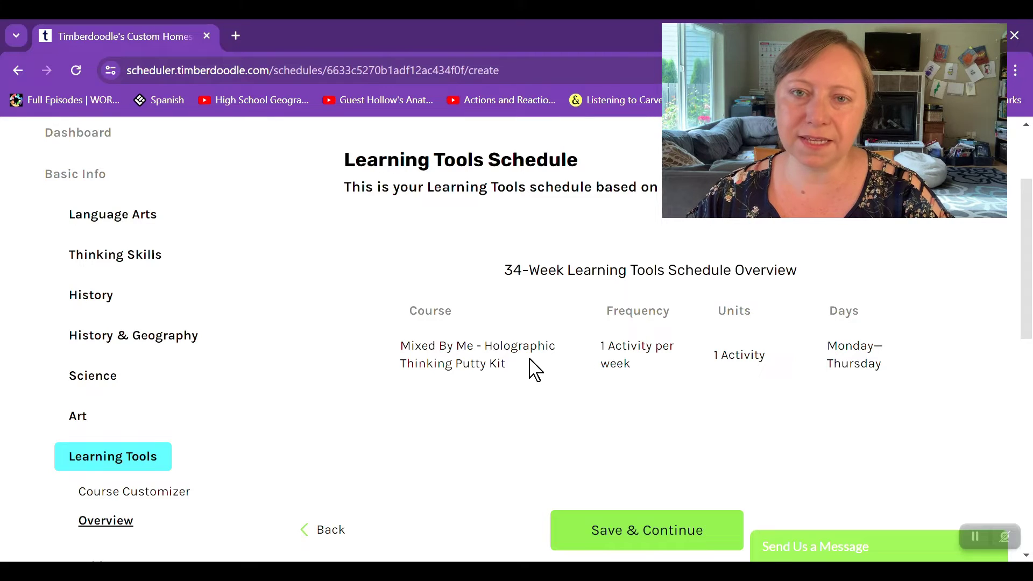
{"action": "left_click", "coordinate": [603, 528]}
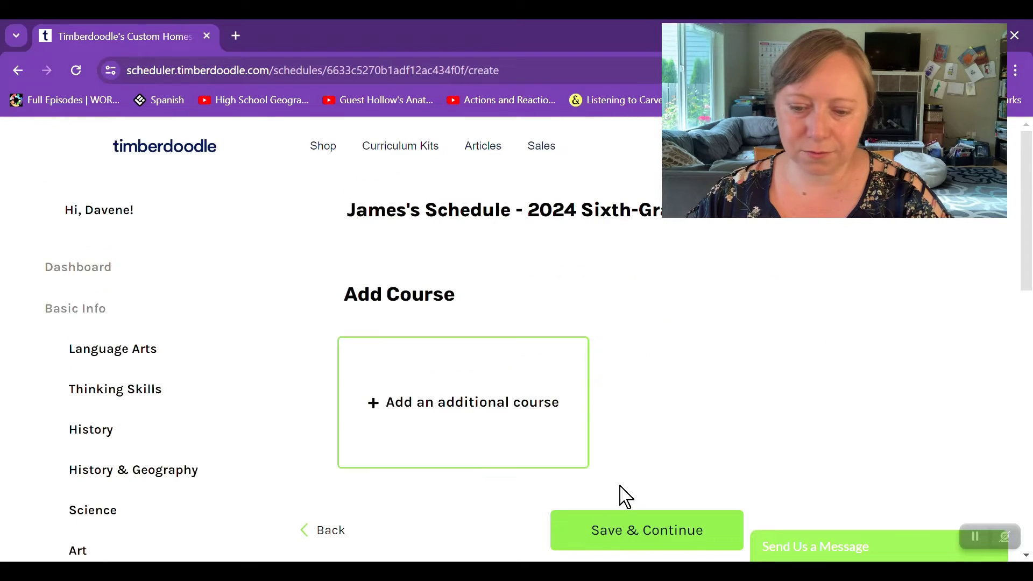
Review the custom courses, save them without adding another course or subject, and continue to the schedule summary.
{"action": "scroll", "coordinate": [667, 323], "scroll_direction": "down", "scroll_amount": 5}
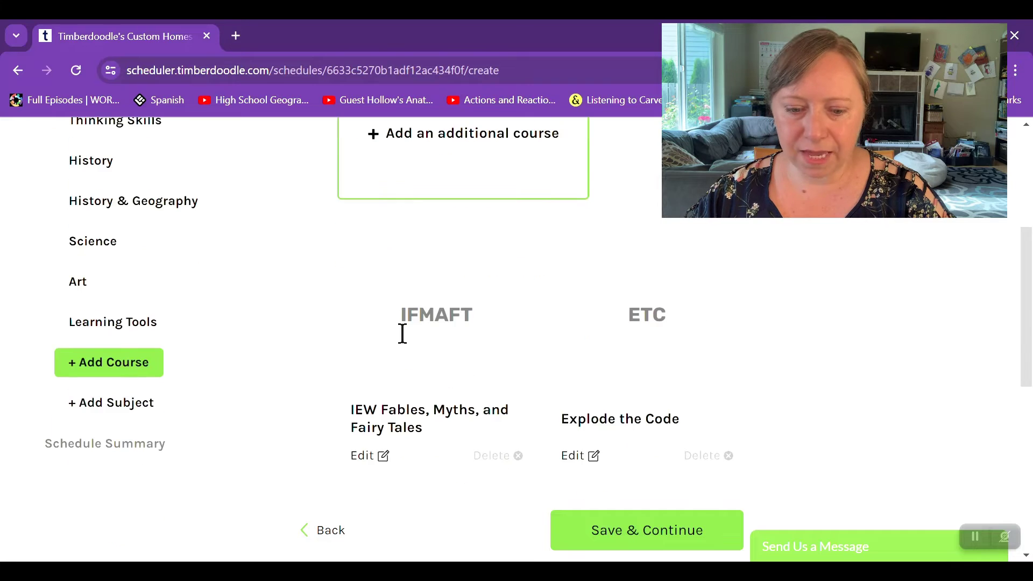
{"action": "scroll", "coordinate": [484, 280], "scroll_direction": "up", "scroll_amount": 5}
{"action": "scroll", "coordinate": [475, 329], "scroll_direction": "down", "scroll_amount": 5}
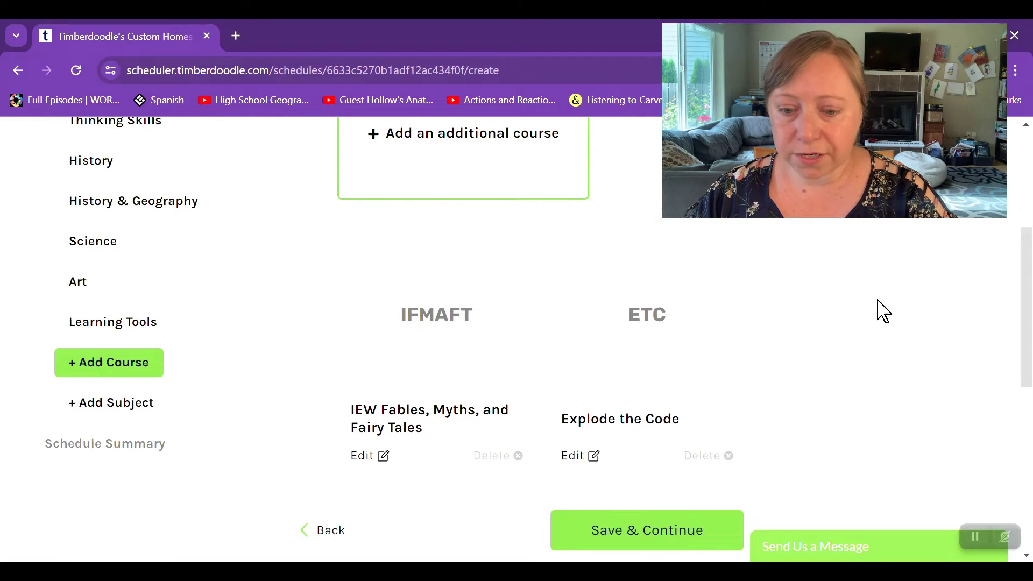
{"action": "scroll", "coordinate": [860, 315], "scroll_direction": "up", "scroll_amount": 5}
{"action": "scroll", "coordinate": [853, 318], "scroll_direction": "down", "scroll_amount": 5}
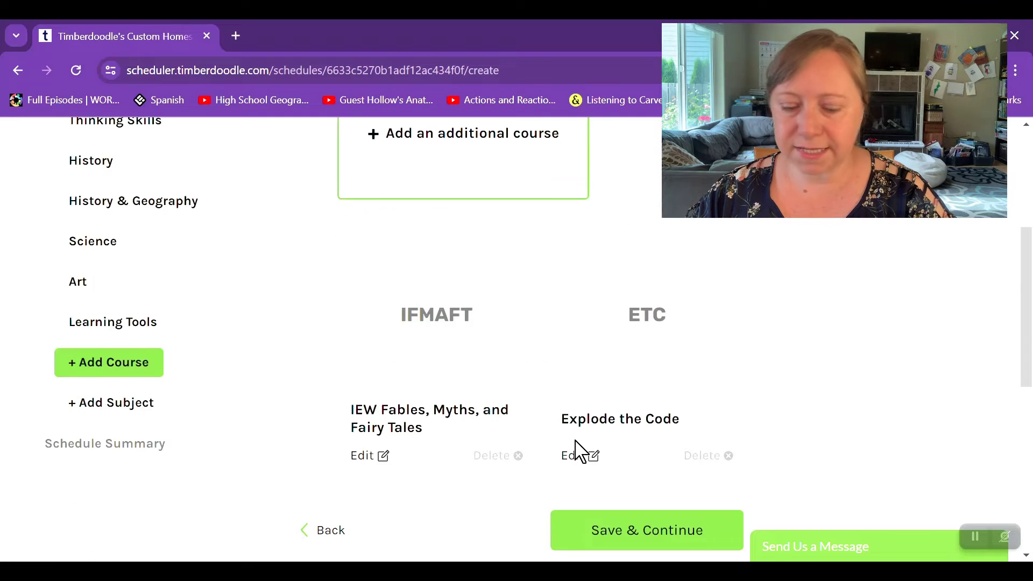
{"action": "left_click", "coordinate": [613, 528]}
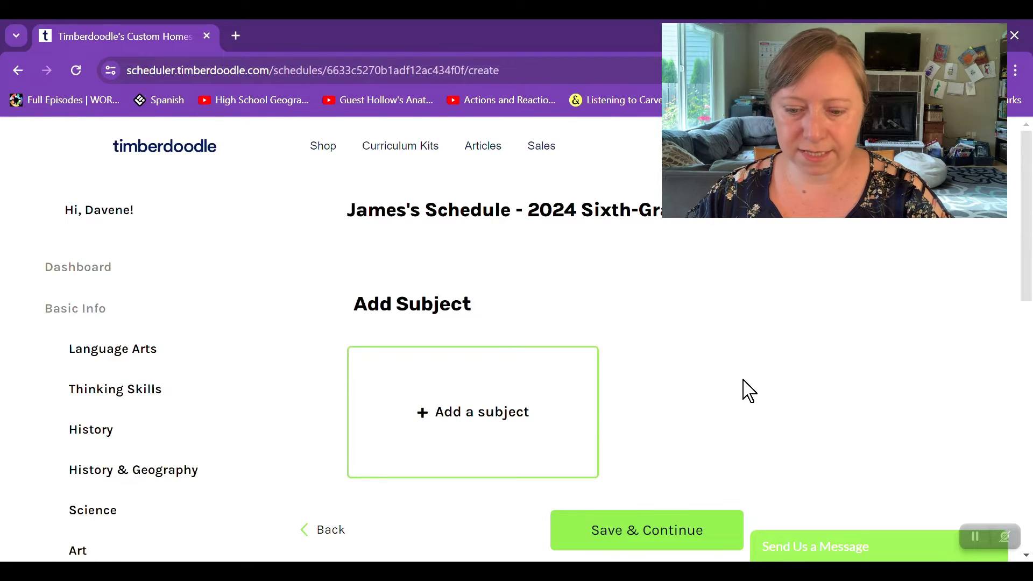
{"action": "scroll", "coordinate": [747, 388], "scroll_direction": "down", "scroll_amount": 5}
{"action": "left_click", "coordinate": [655, 480]}
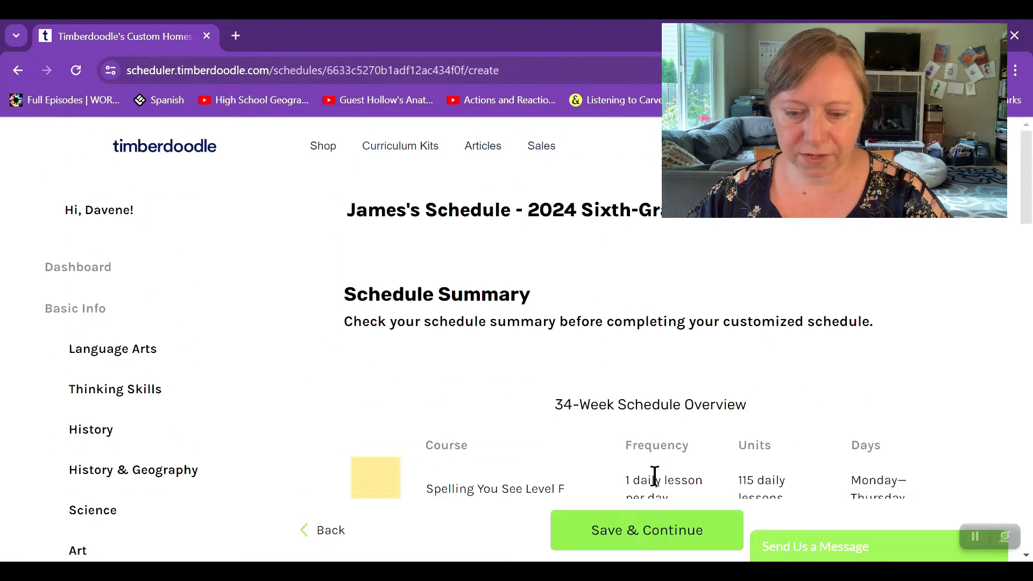
Review the frequency, units and days of the Language Arts and Thinking Skills courses in the schedule summary.
{"action": "scroll", "coordinate": [844, 307], "scroll_direction": "down", "scroll_amount": 6}
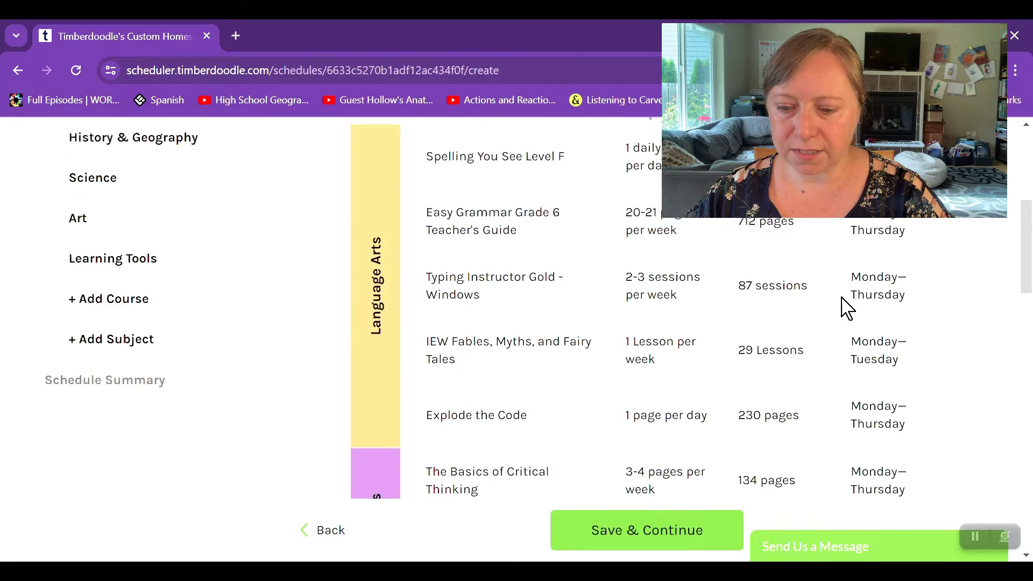
{"action": "scroll", "coordinate": [844, 308], "scroll_direction": "up", "scroll_amount": 4}
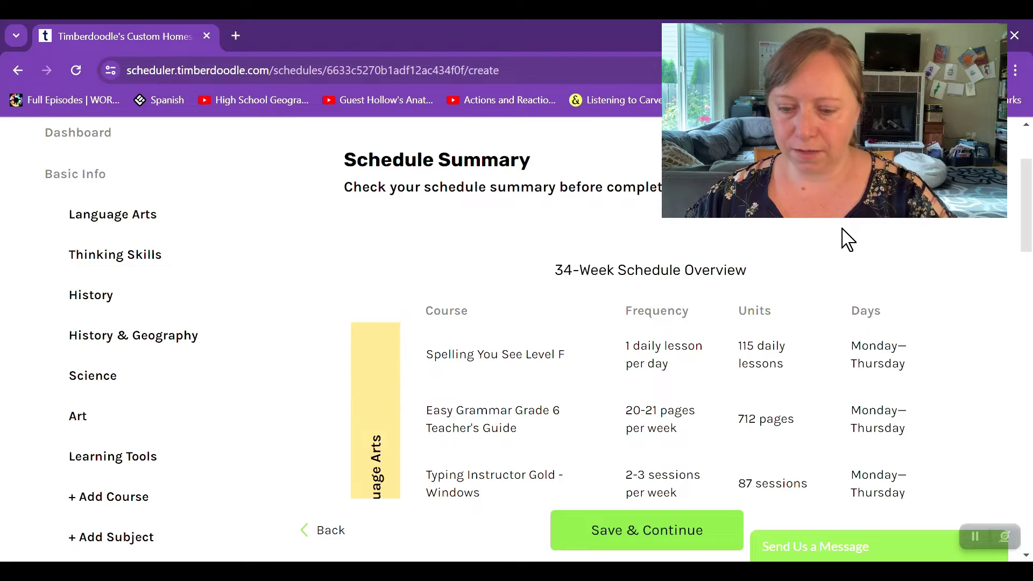
{"action": "scroll", "coordinate": [845, 236], "scroll_direction": "down", "scroll_amount": 3}
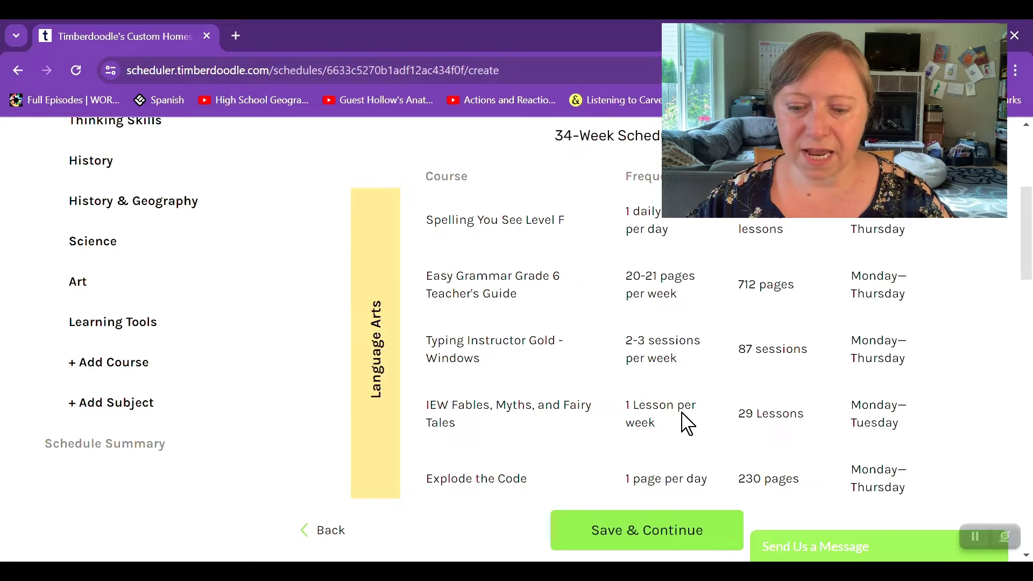
{"action": "scroll", "coordinate": [685, 422], "scroll_direction": "down", "scroll_amount": 2}
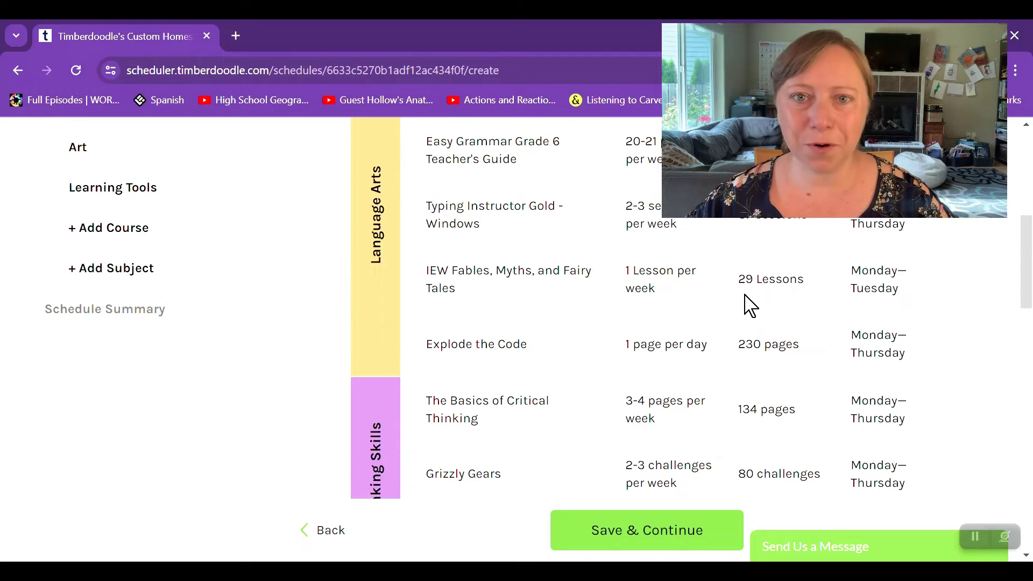
{"action": "scroll", "coordinate": [748, 301], "scroll_direction": "down", "scroll_amount": 2}
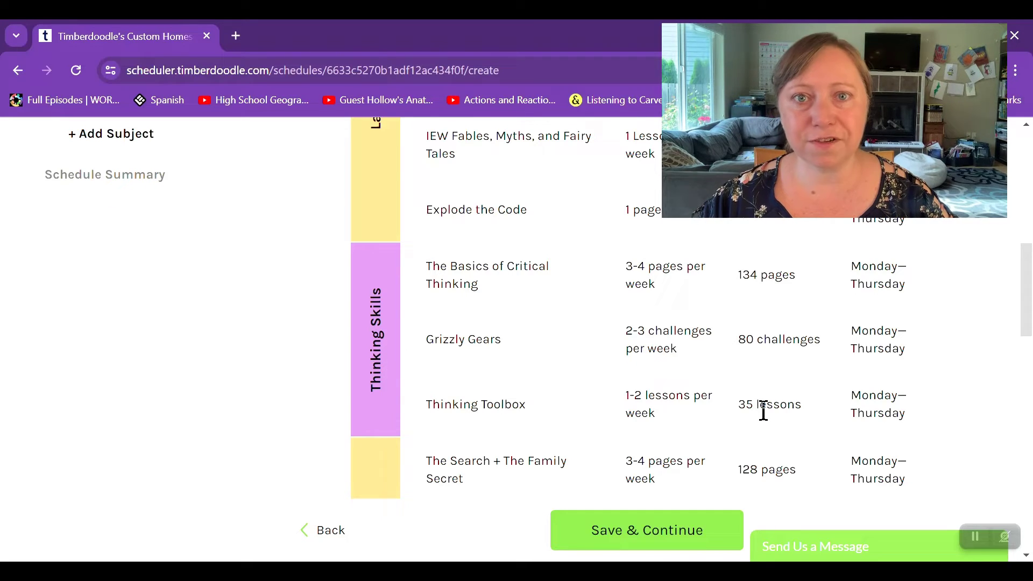
Check the remaining courses from Thinking Skills through Learning Tools in the schedule summary, then save and complete the schedule.
{"action": "scroll", "coordinate": [783, 402], "scroll_direction": "down", "scroll_amount": 2}
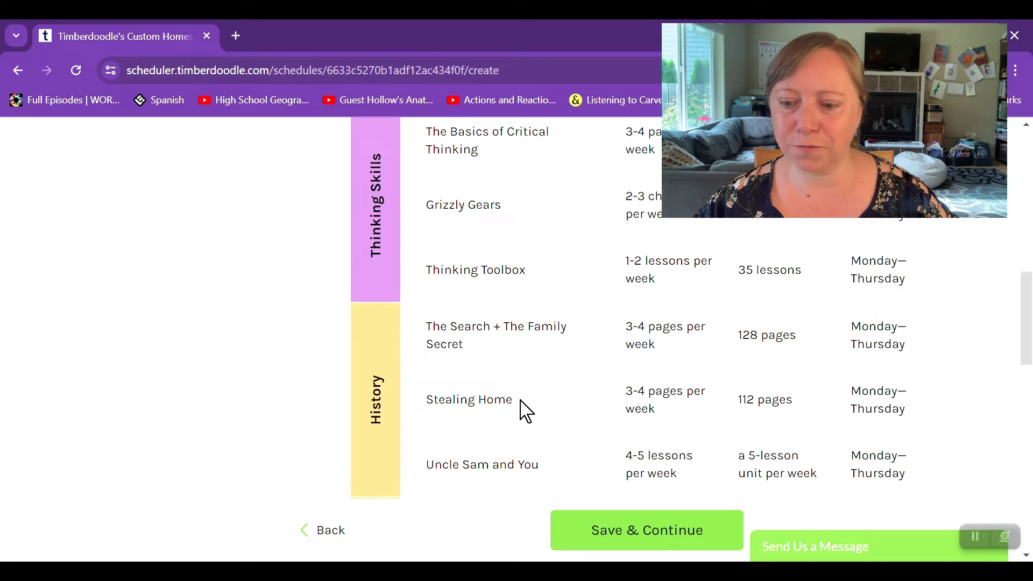
{"action": "scroll", "coordinate": [653, 343], "scroll_direction": "down", "scroll_amount": 2}
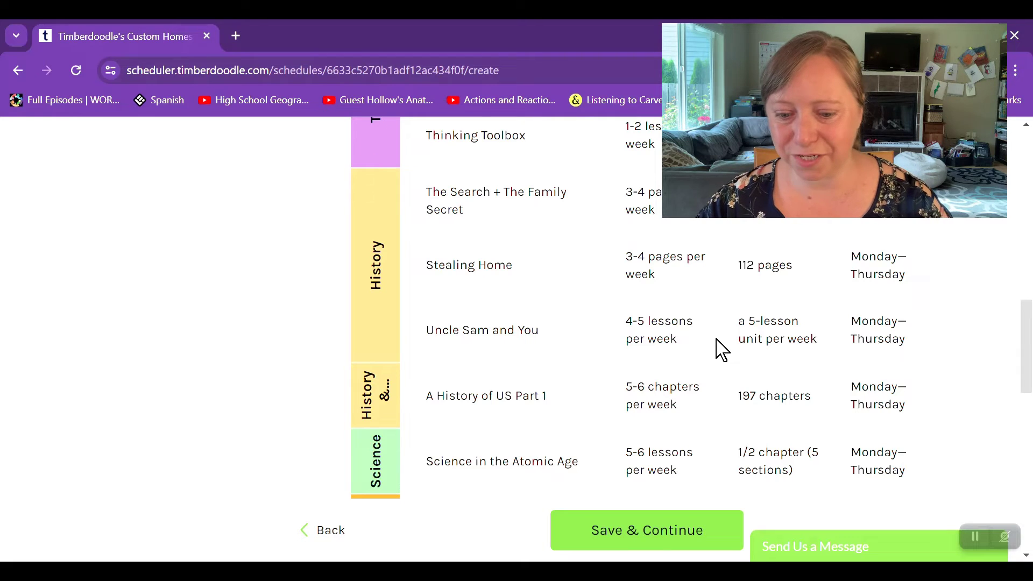
{"action": "scroll", "coordinate": [721, 353], "scroll_direction": "down", "scroll_amount": 3}
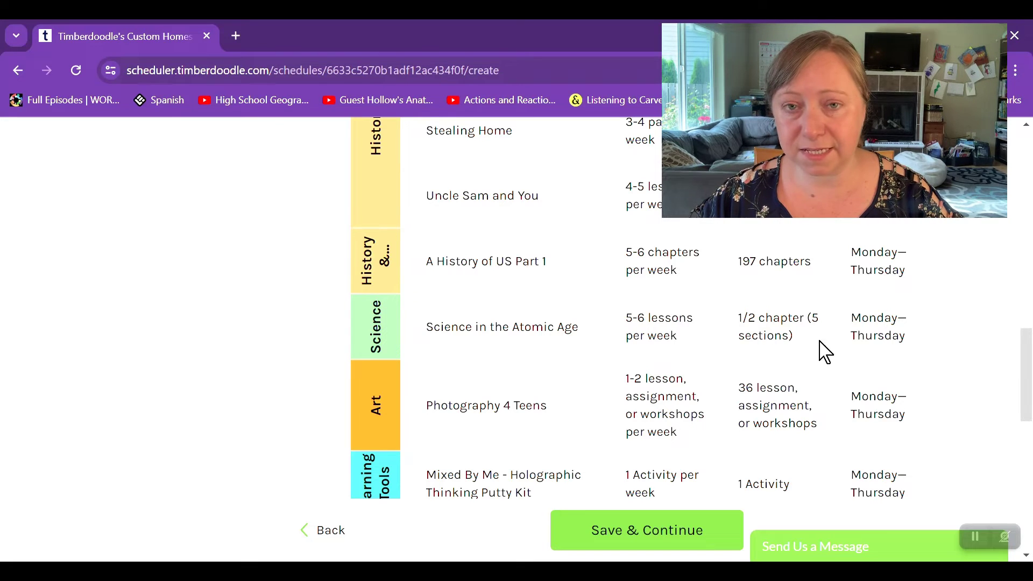
{"action": "scroll", "coordinate": [823, 346], "scroll_direction": "down", "scroll_amount": 2}
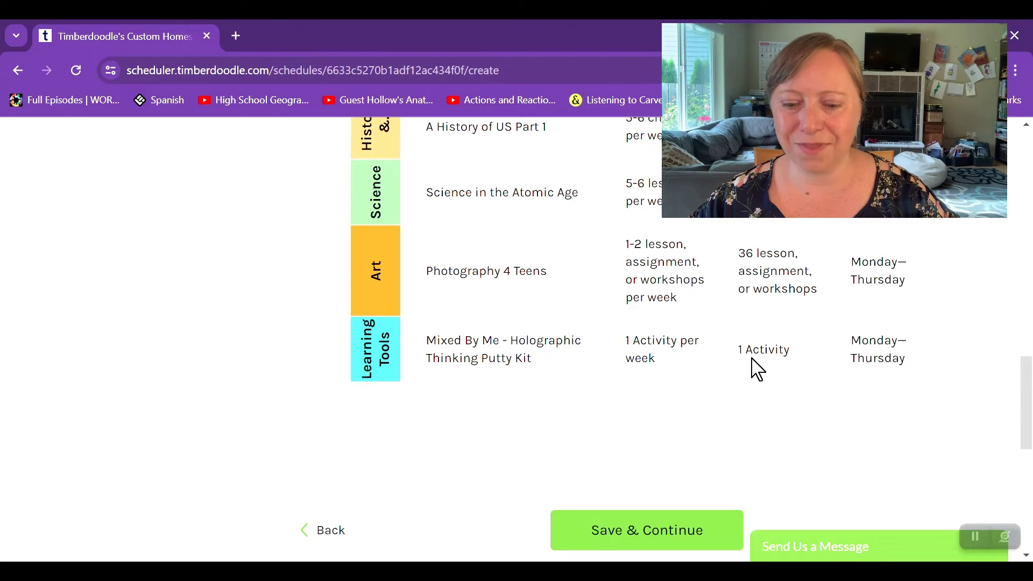
{"action": "left_click", "coordinate": [666, 545]}
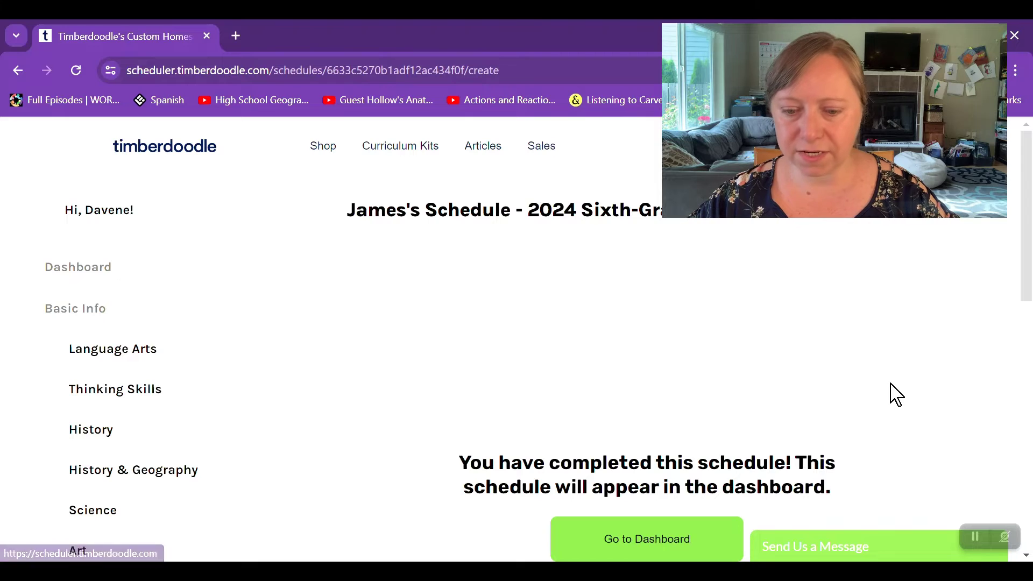
Go to the dashboard, look over the instructions and schedule options, and open the overview of the 2024 Sixth-Grade schedule.
{"action": "scroll", "coordinate": [911, 343], "scroll_direction": "down", "scroll_amount": 2}
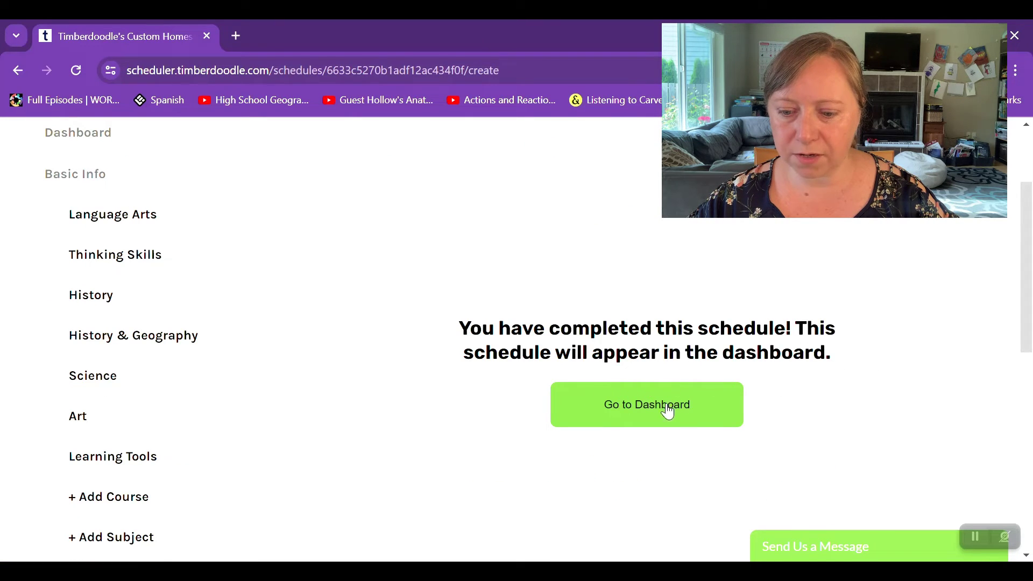
{"action": "left_click", "coordinate": [677, 418]}
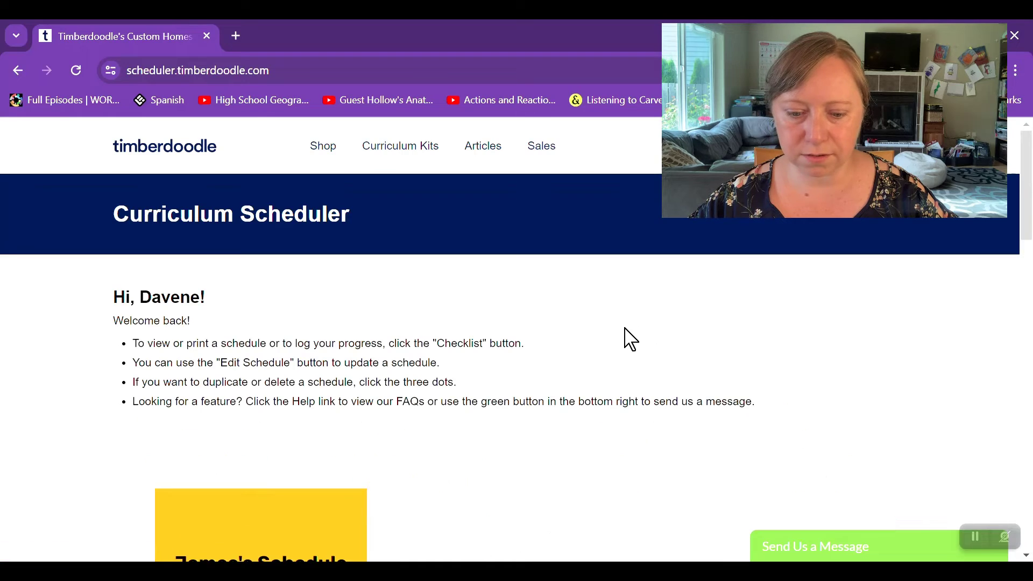
{"action": "scroll", "coordinate": [673, 337], "scroll_direction": "down", "scroll_amount": 3}
{"action": "scroll", "coordinate": [349, 386], "scroll_direction": "up", "scroll_amount": 1}
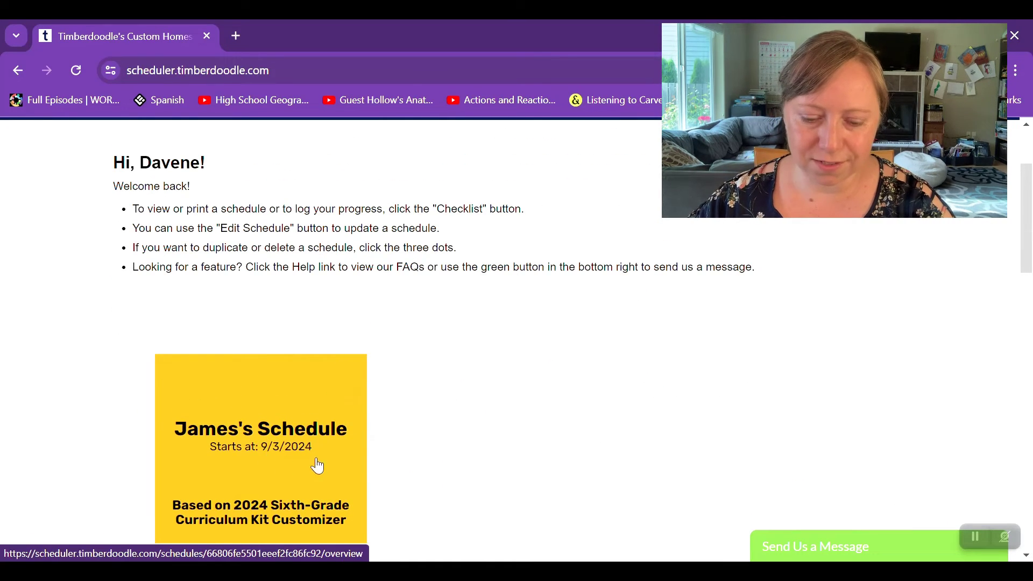
{"action": "scroll", "coordinate": [452, 387], "scroll_direction": "down", "scroll_amount": 3}
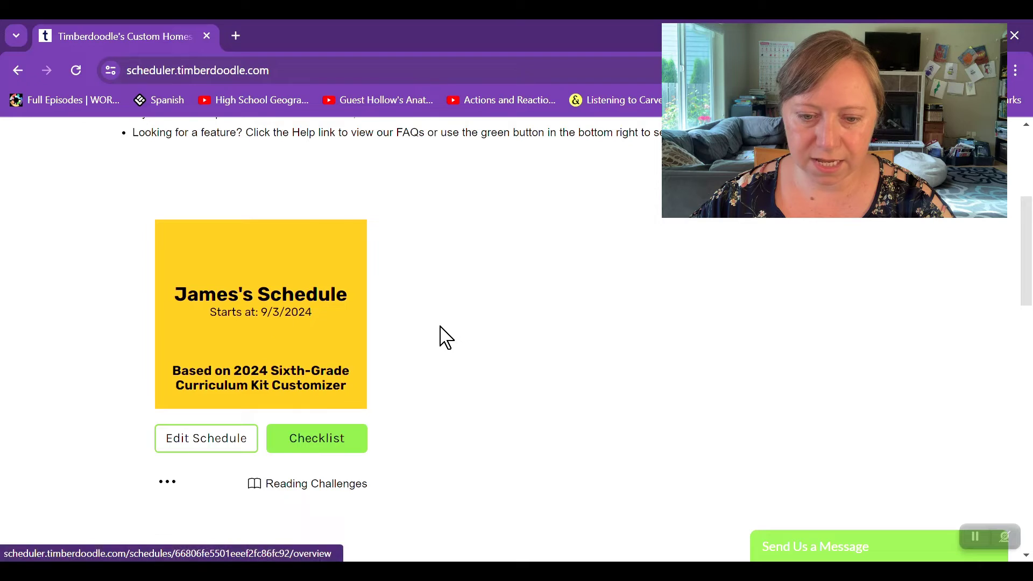
{"action": "scroll", "coordinate": [440, 328], "scroll_direction": "up", "scroll_amount": 3}
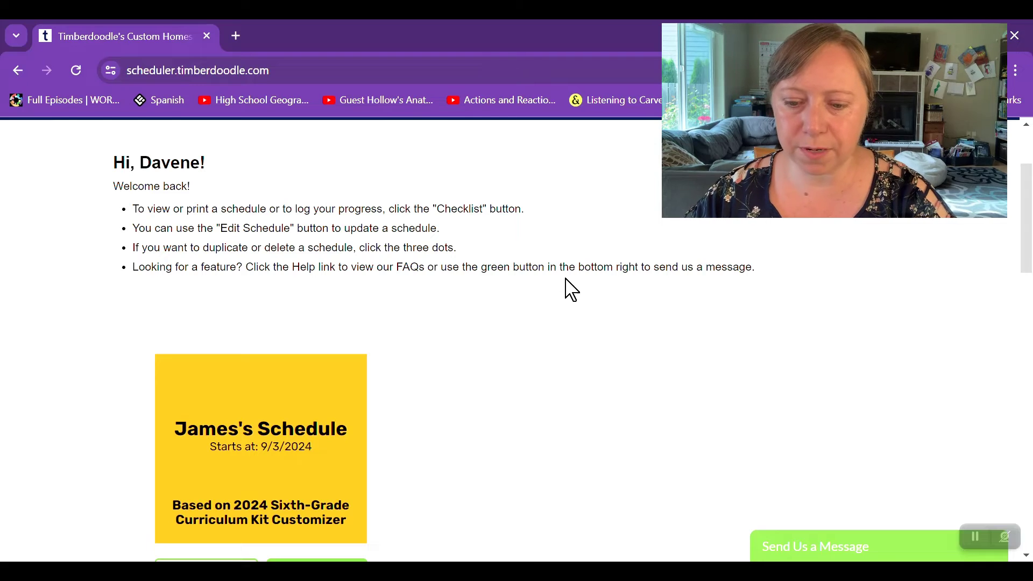
{"action": "scroll", "coordinate": [528, 341], "scroll_direction": "down", "scroll_amount": 2}
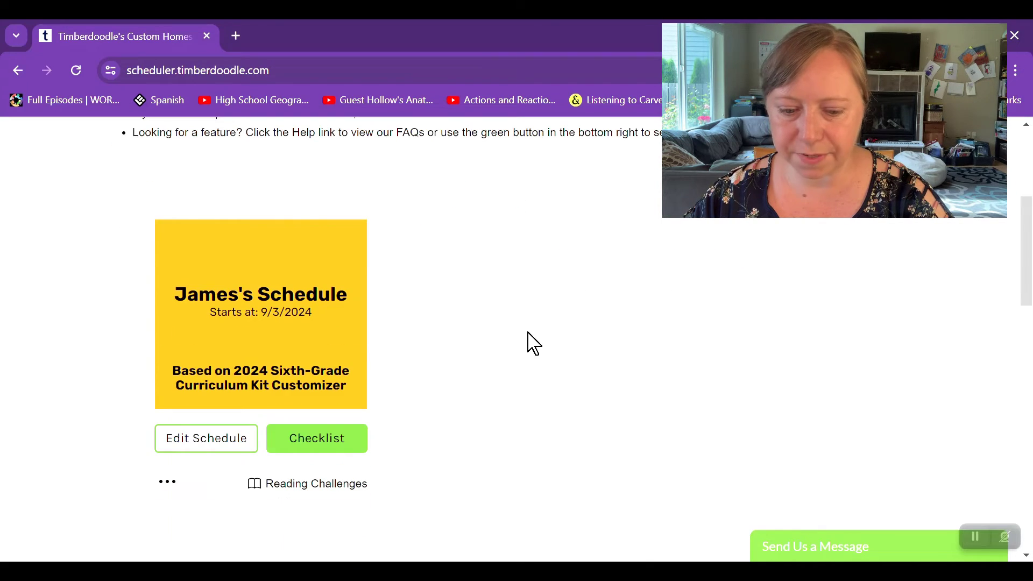
{"action": "left_click", "coordinate": [279, 357]}
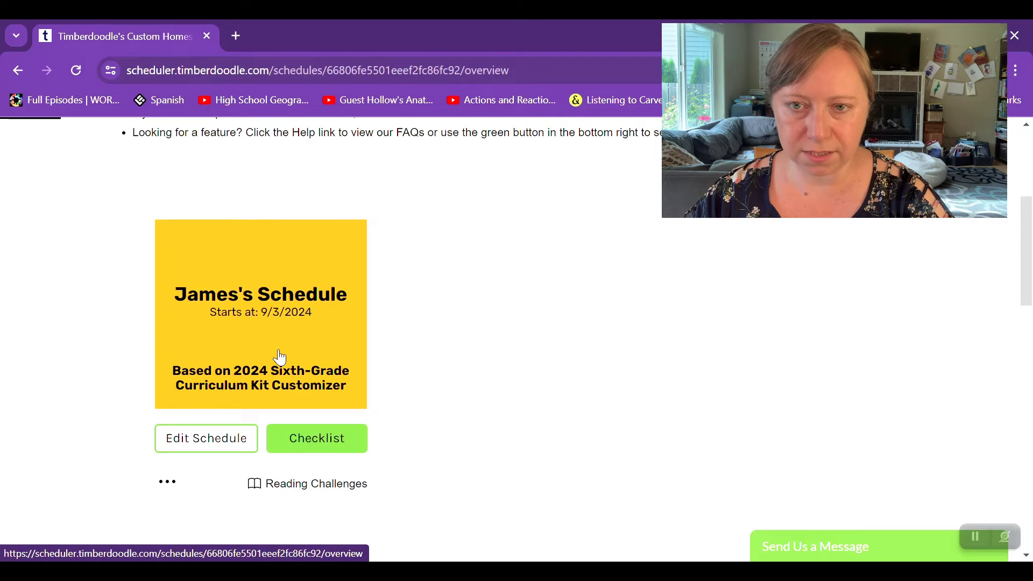
Examine the 34-week overview's course amounts and days, along with the weekly checklists below it from Week 1 to Week 4.
{"action": "scroll", "coordinate": [786, 301], "scroll_direction": "down", "scroll_amount": 2}
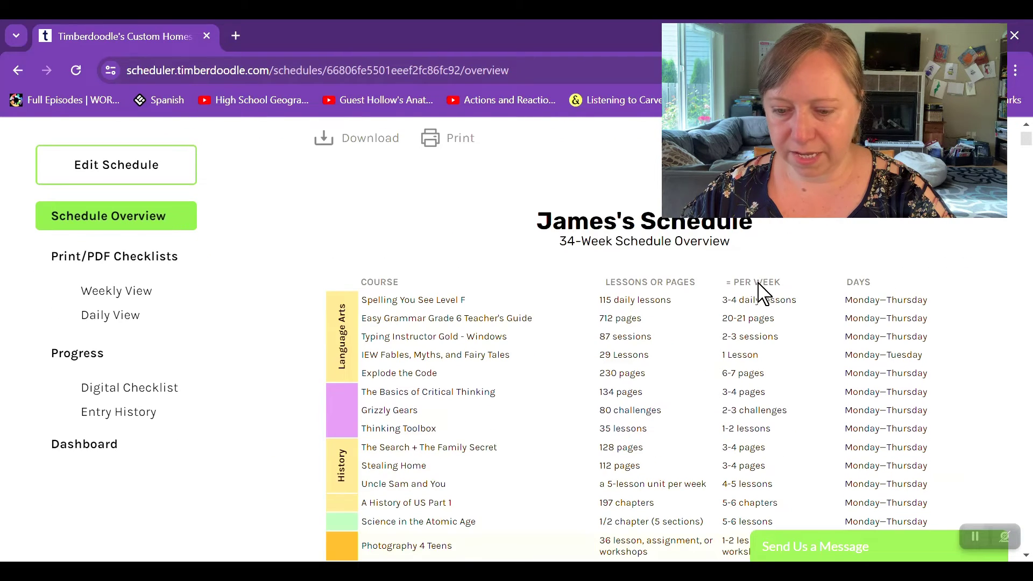
{"action": "scroll", "coordinate": [778, 398], "scroll_direction": "down", "scroll_amount": 2}
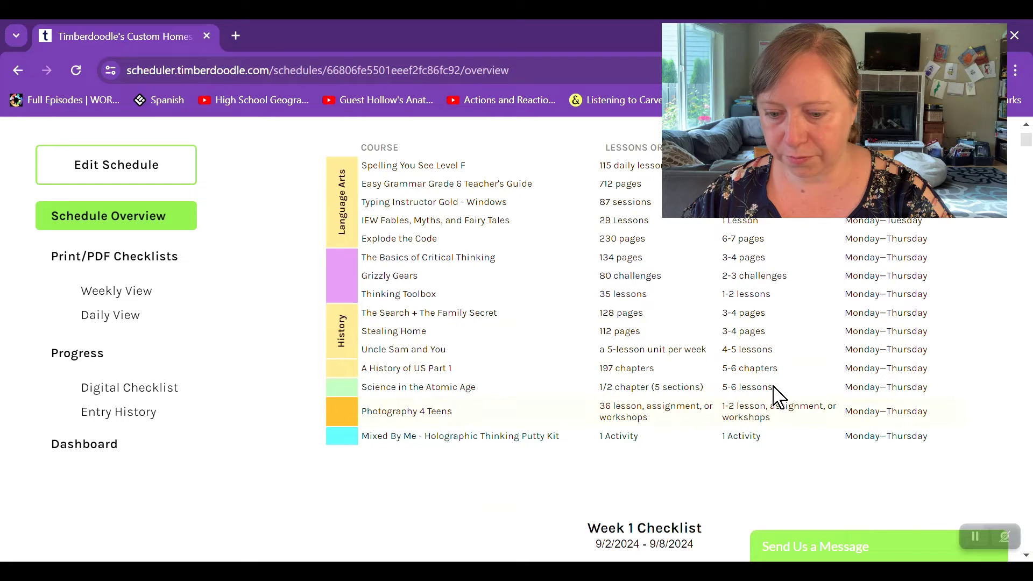
{"action": "scroll", "coordinate": [778, 397], "scroll_direction": "down", "scroll_amount": 4}
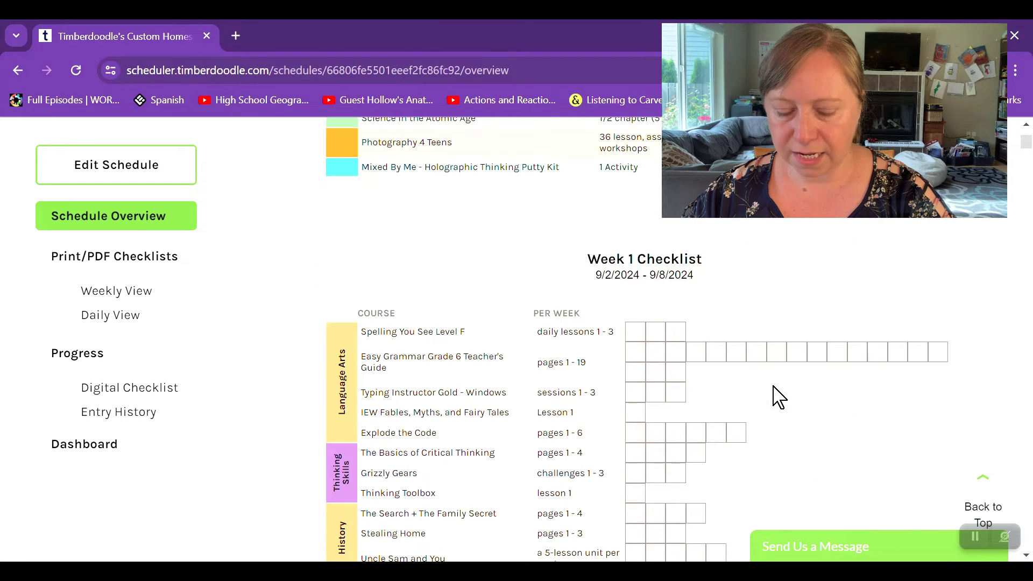
{"action": "scroll", "coordinate": [778, 397], "scroll_direction": "down", "scroll_amount": 2}
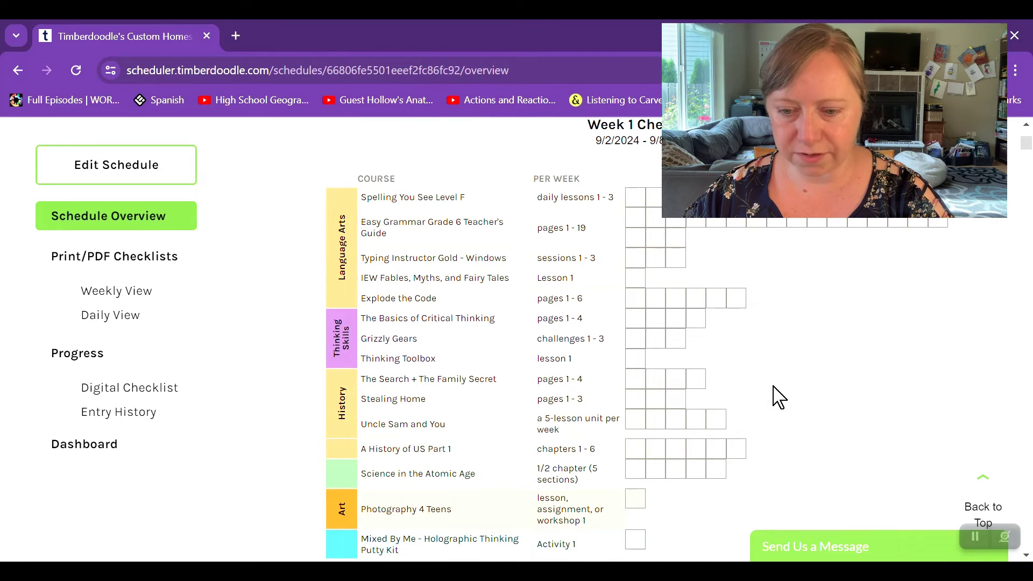
{"action": "scroll", "coordinate": [778, 397], "scroll_direction": "down", "scroll_amount": 3}
{"action": "scroll", "coordinate": [778, 397], "scroll_direction": "up", "scroll_amount": 3}
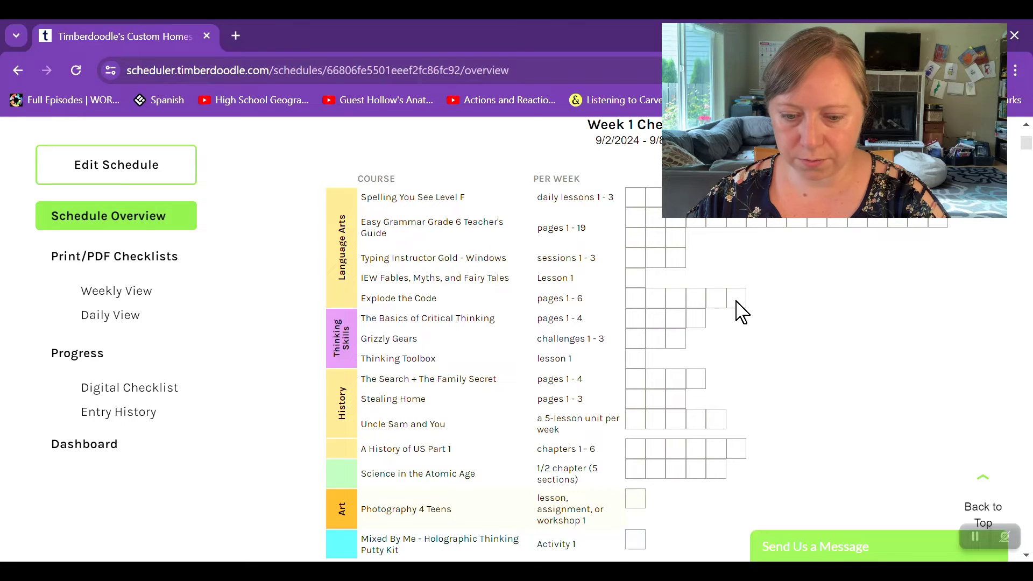
{"action": "scroll", "coordinate": [741, 312], "scroll_direction": "down", "scroll_amount": 3}
{"action": "scroll", "coordinate": [741, 312], "scroll_direction": "down", "scroll_amount": 12}
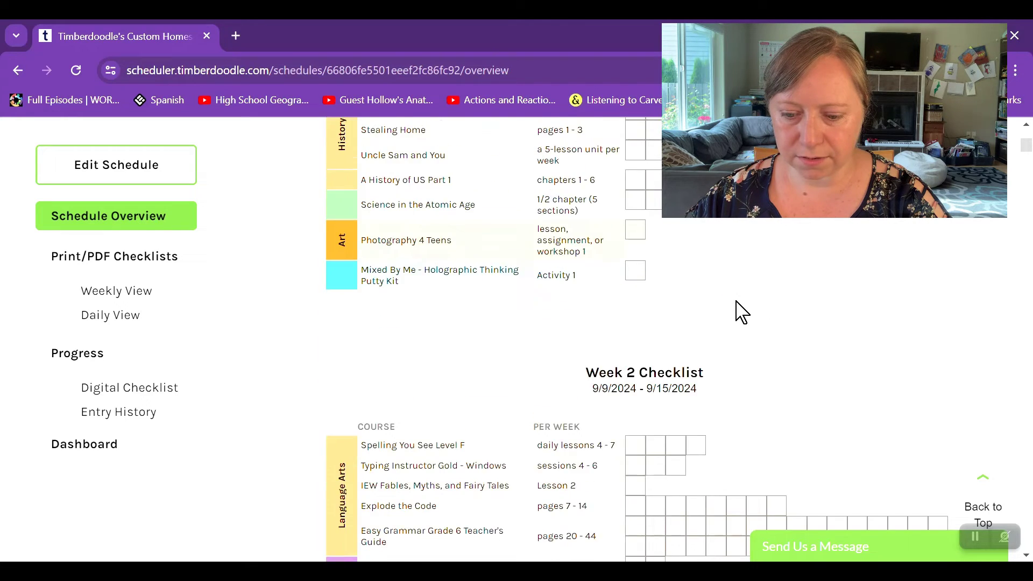
{"action": "scroll", "coordinate": [741, 312], "scroll_direction": "down", "scroll_amount": 15}
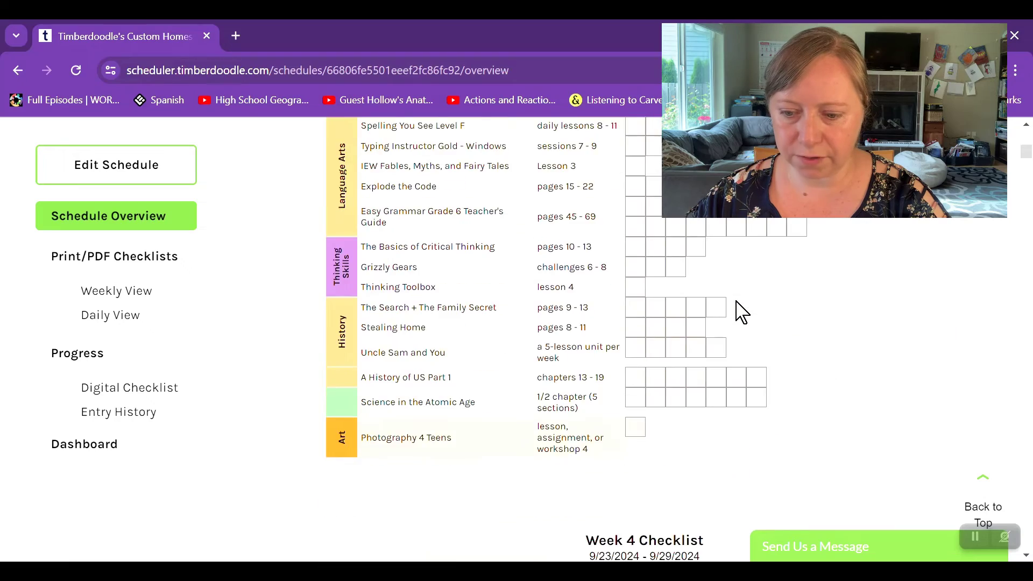
{"action": "scroll", "coordinate": [741, 312], "scroll_direction": "up", "scroll_amount": 17}
{"action": "scroll", "coordinate": [741, 312], "scroll_direction": "up", "scroll_amount": 20}
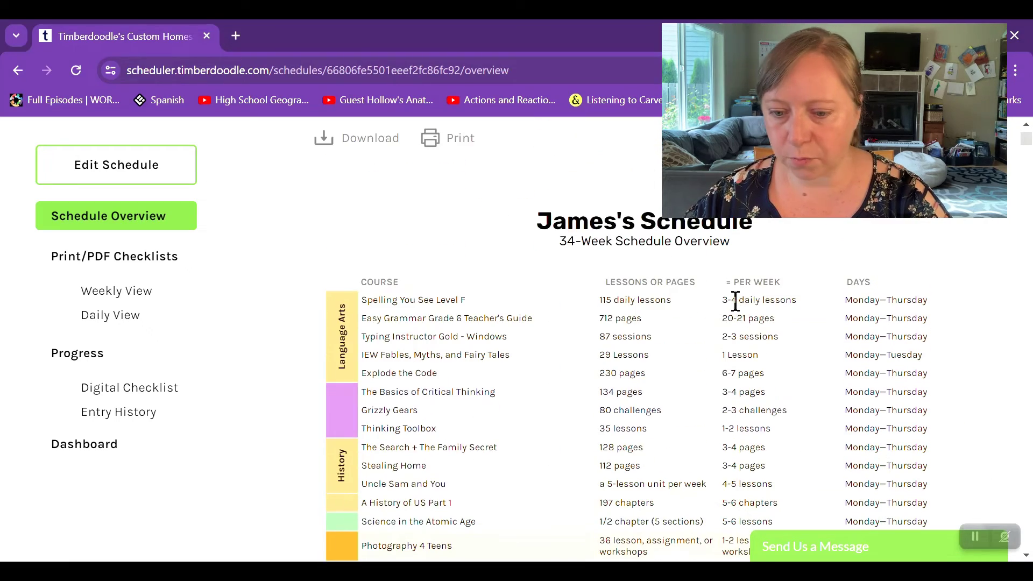
{"action": "scroll", "coordinate": [735, 301], "scroll_direction": "down", "scroll_amount": 10}
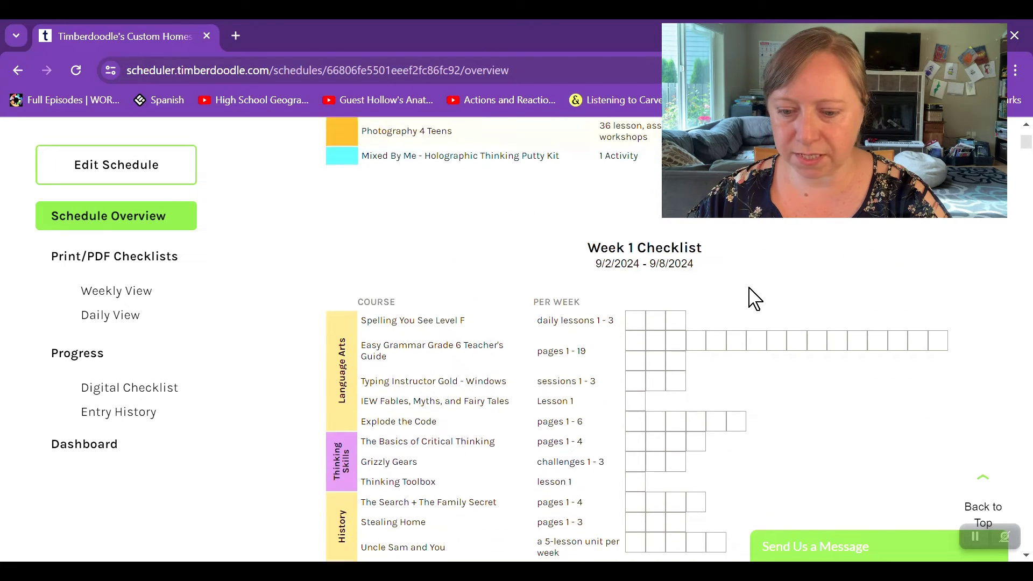
View the printable checklists by week, look through Week 1, and go to Week 2 and back to Week 1.
{"action": "left_click", "coordinate": [121, 293]}
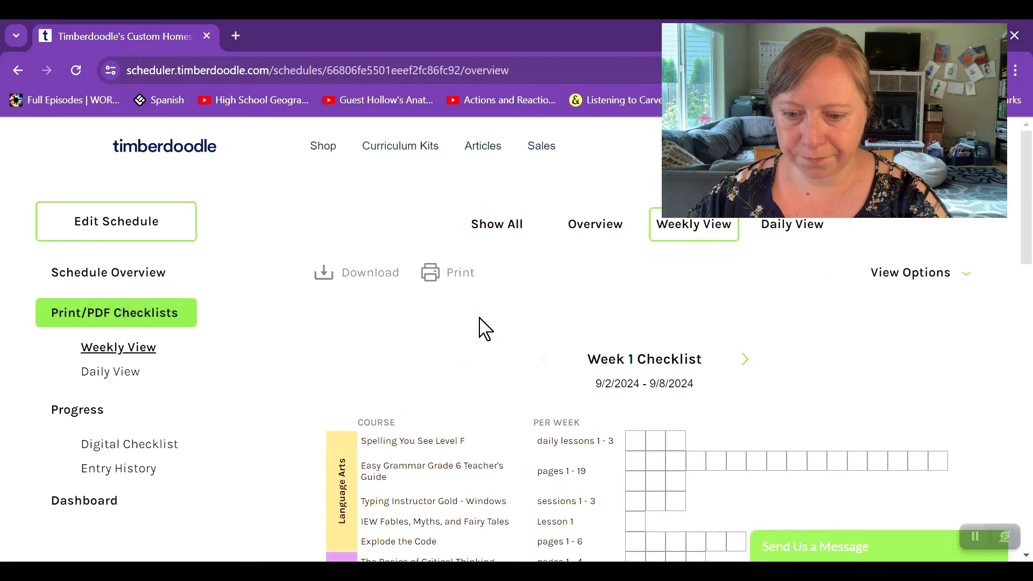
{"action": "scroll", "coordinate": [479, 317], "scroll_direction": "down", "scroll_amount": 9}
{"action": "scroll", "coordinate": [479, 318], "scroll_direction": "up", "scroll_amount": 7}
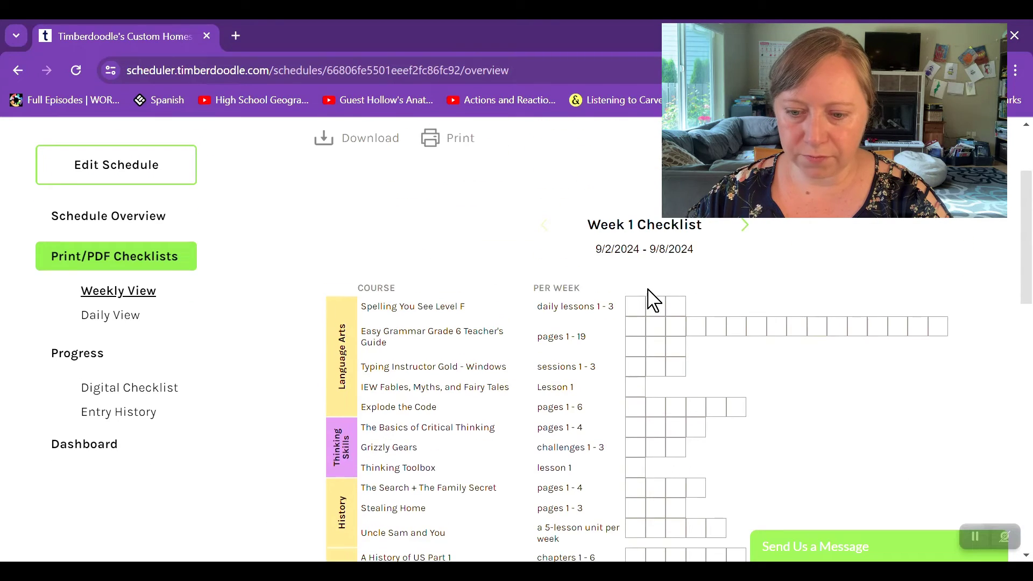
{"action": "left_click", "coordinate": [744, 226]}
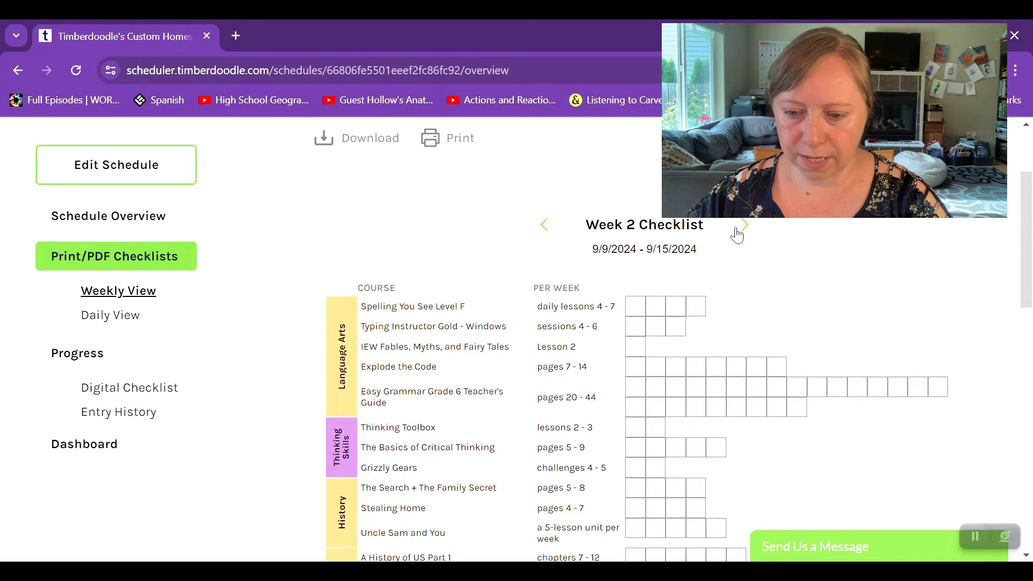
{"action": "left_click", "coordinate": [544, 225]}
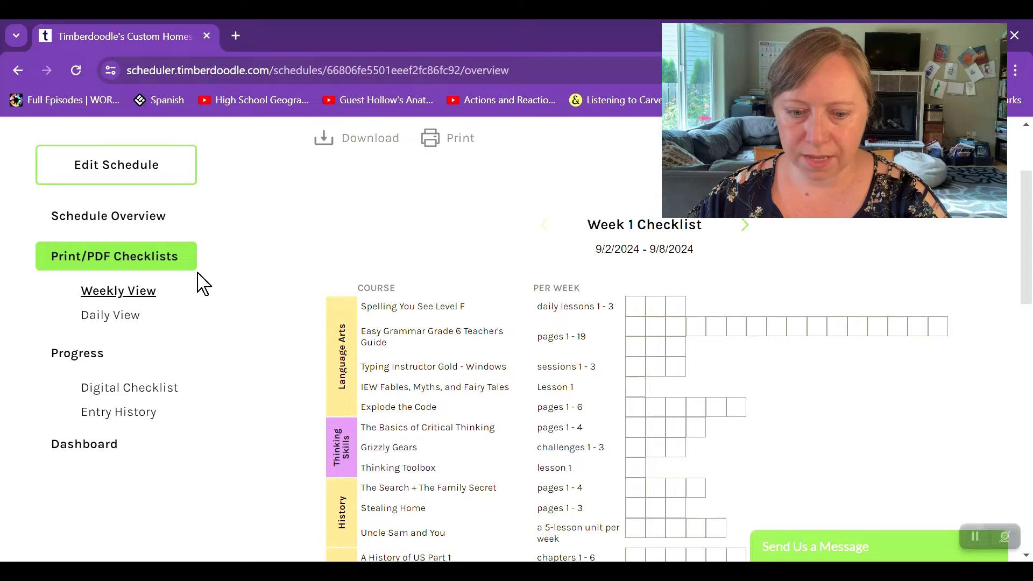
Switch the printable checklists to the daily view and examine the Tuesday assignments of Week 1.
{"action": "left_click", "coordinate": [100, 317]}
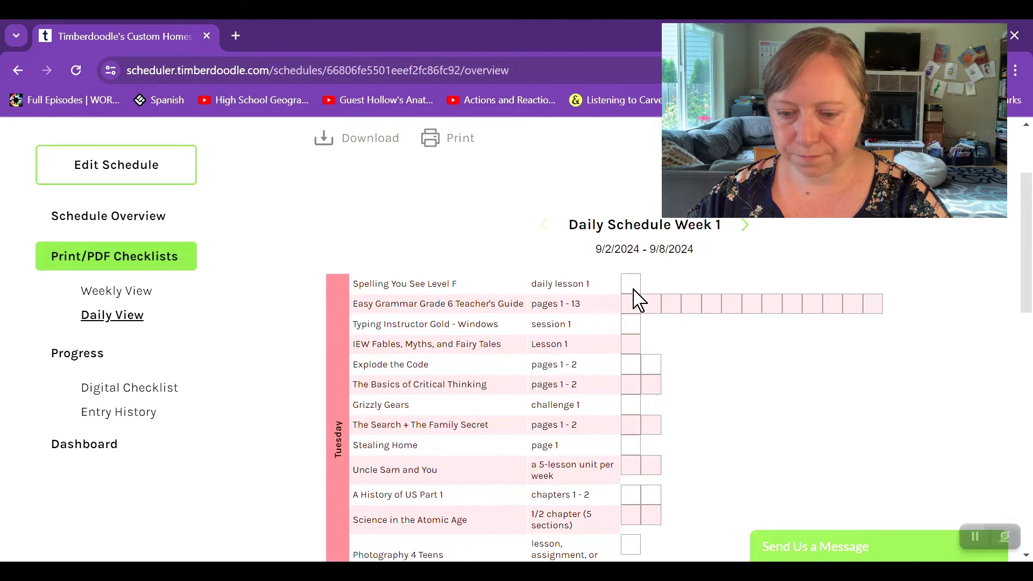
{"action": "scroll", "coordinate": [858, 272], "scroll_direction": "down", "scroll_amount": 3}
{"action": "scroll", "coordinate": [858, 272], "scroll_direction": "up", "scroll_amount": 3}
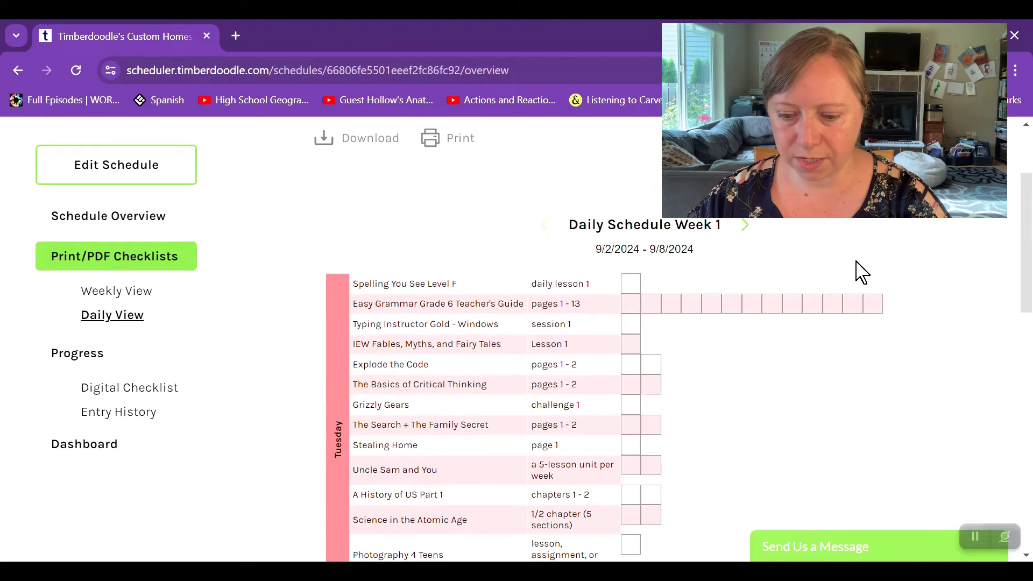
{"action": "scroll", "coordinate": [862, 273], "scroll_direction": "down", "scroll_amount": 3}
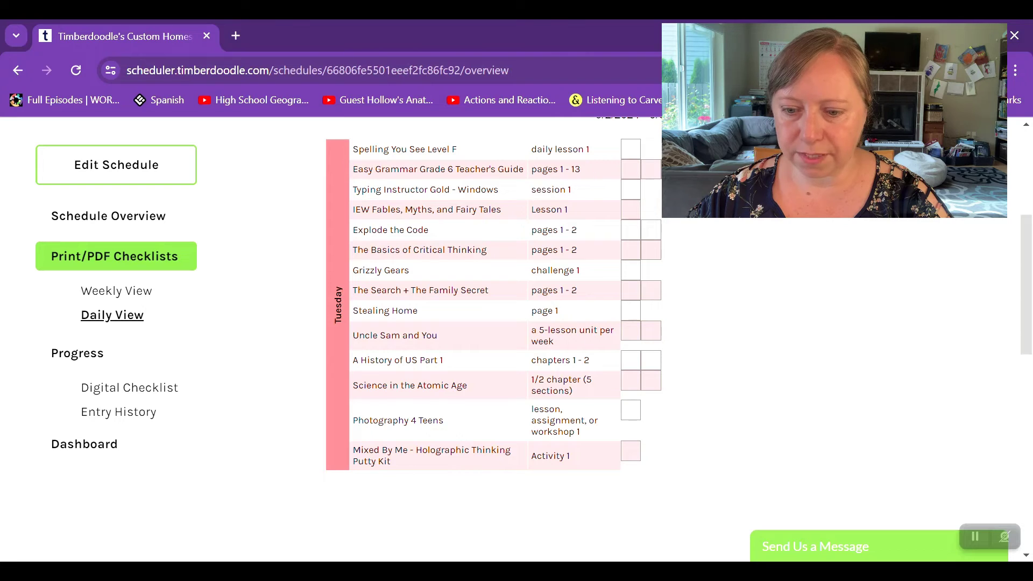
{"action": "scroll", "coordinate": [687, 251], "scroll_direction": "up", "scroll_amount": 3}
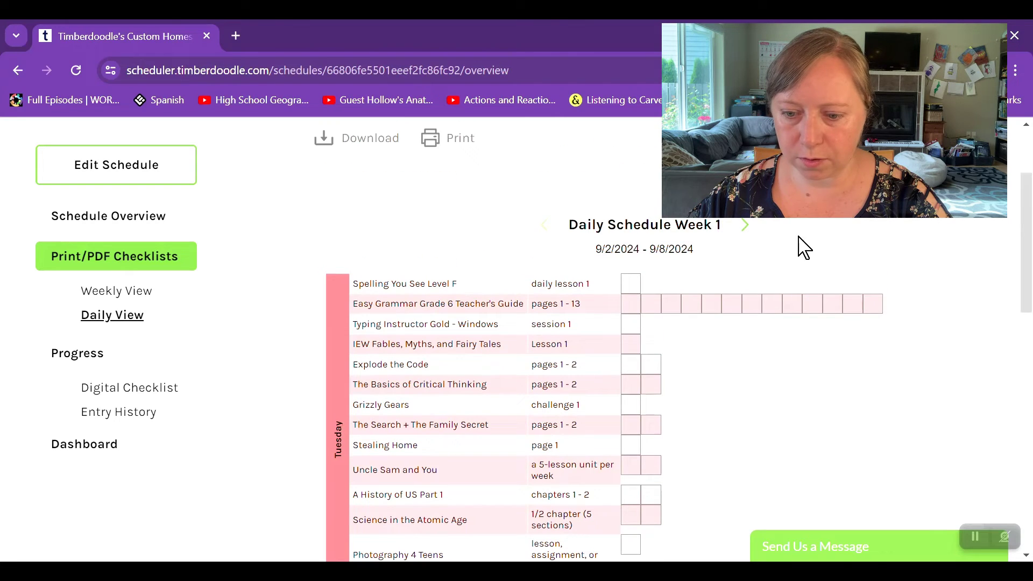
{"action": "scroll", "coordinate": [652, 329], "scroll_direction": "down", "scroll_amount": 6}
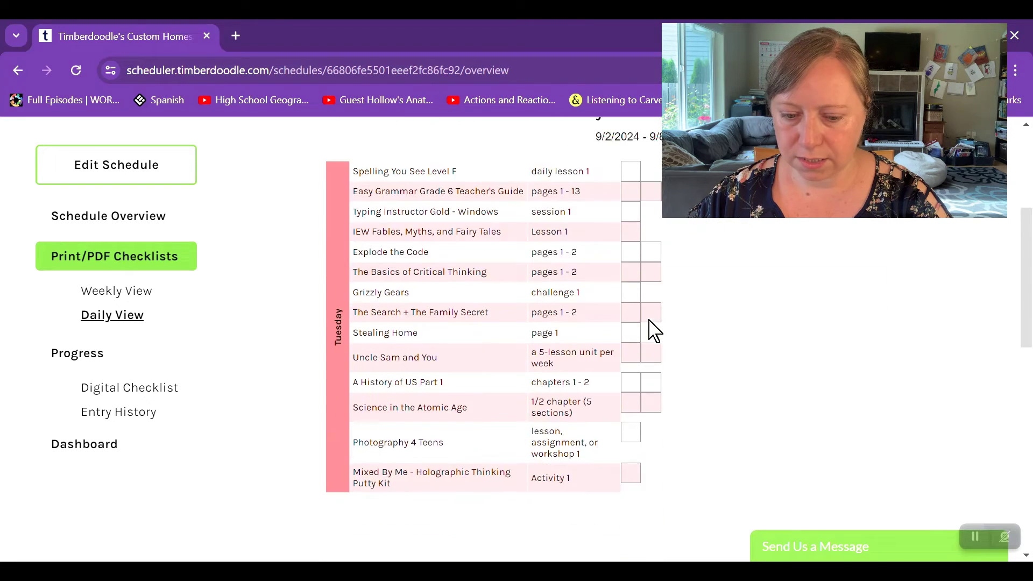
{"action": "scroll", "coordinate": [653, 330], "scroll_direction": "up", "scroll_amount": 6}
Page through the daily checklists from Wednesday of Week 1 to Monday of Week 2 and examine Monday's assignments.
{"action": "left_click", "coordinate": [744, 224]}
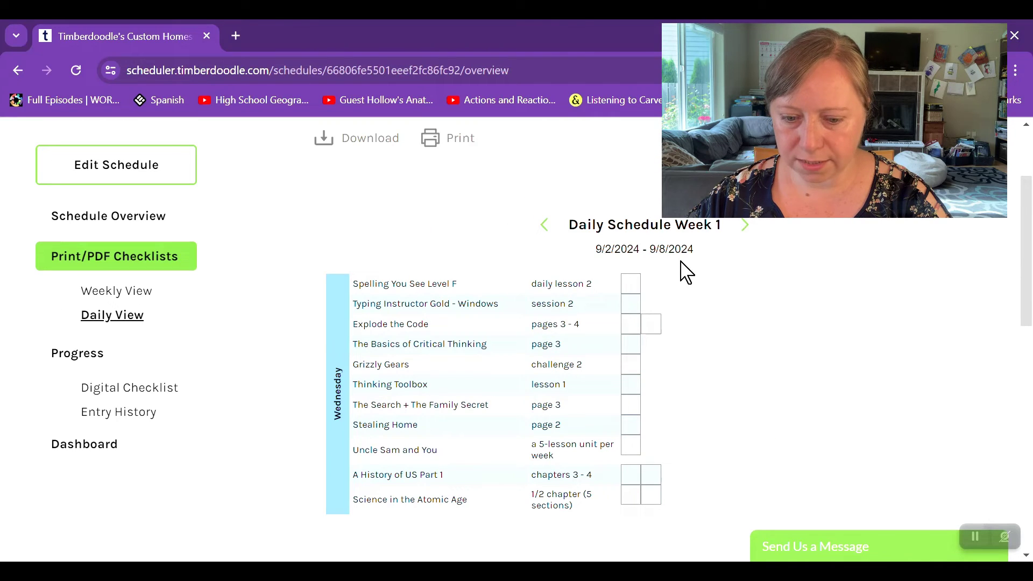
{"action": "left_click", "coordinate": [740, 225]}
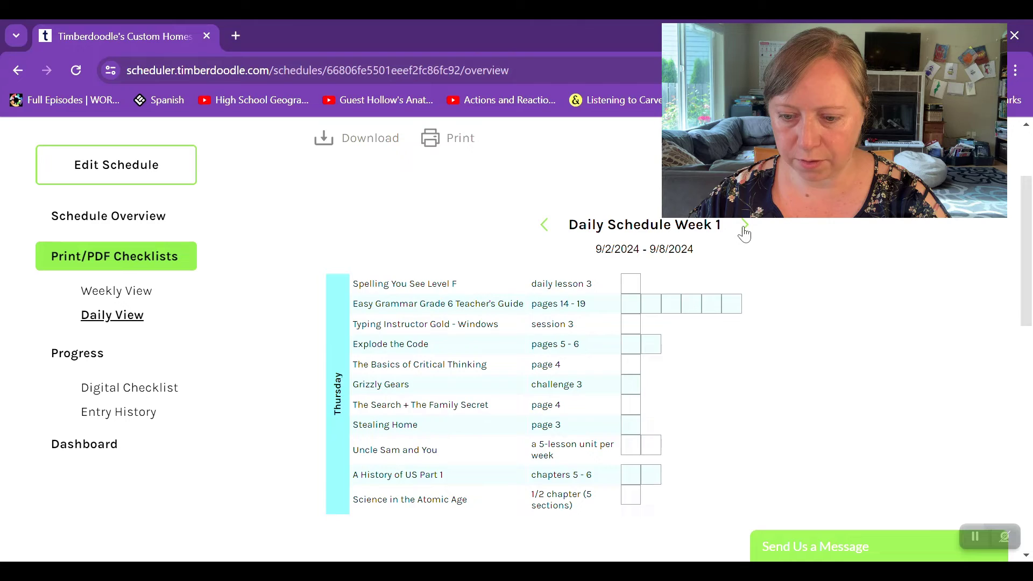
{"action": "left_click", "coordinate": [744, 226]}
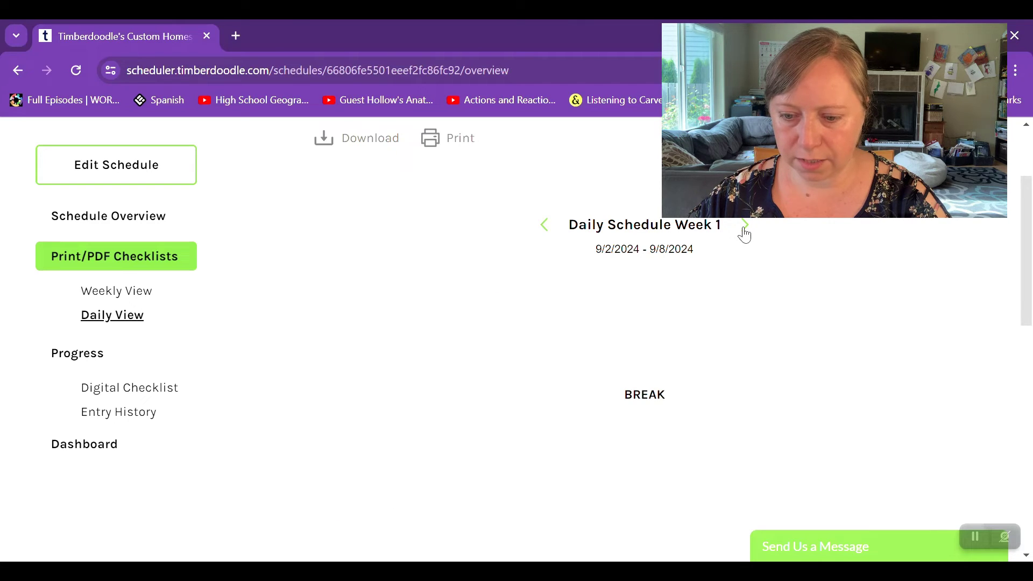
{"action": "left_click", "coordinate": [746, 225]}
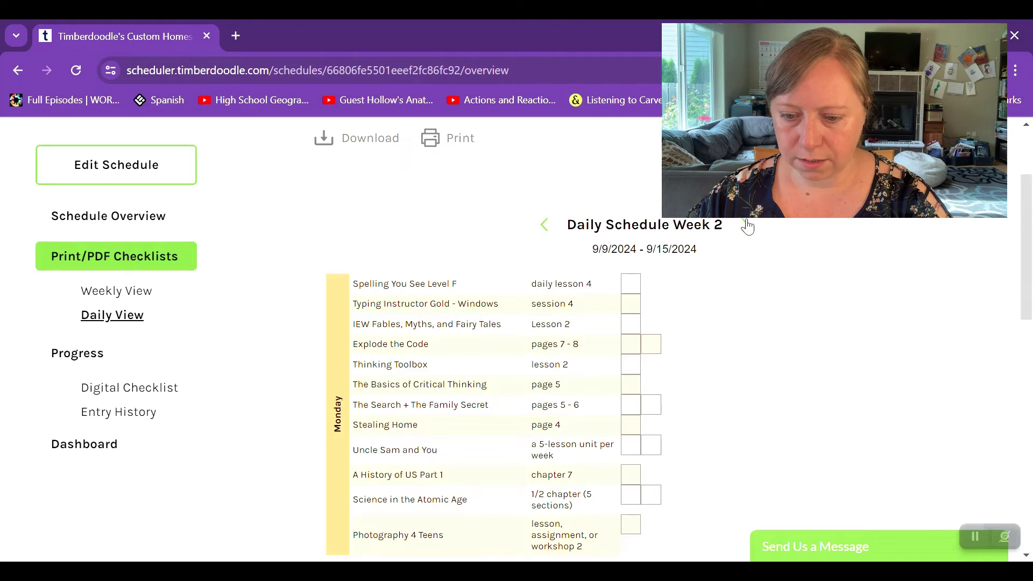
{"action": "left_click", "coordinate": [544, 225]}
{"action": "left_click", "coordinate": [746, 226]}
{"action": "scroll", "coordinate": [759, 275], "scroll_direction": "down", "scroll_amount": 3}
{"action": "scroll", "coordinate": [759, 274], "scroll_direction": "up", "scroll_amount": 3}
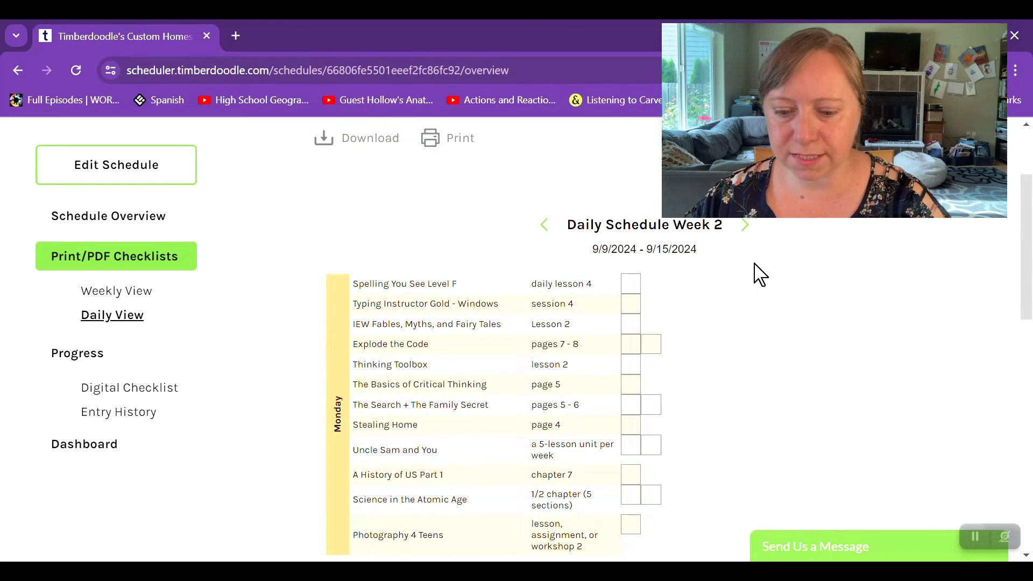
Page through the daily checklists from Monday to Thursday of Week 2 and go on to Monday of Week 3.
{"action": "scroll", "coordinate": [759, 275], "scroll_direction": "down", "scroll_amount": 3}
{"action": "scroll", "coordinate": [758, 274], "scroll_direction": "up", "scroll_amount": 3}
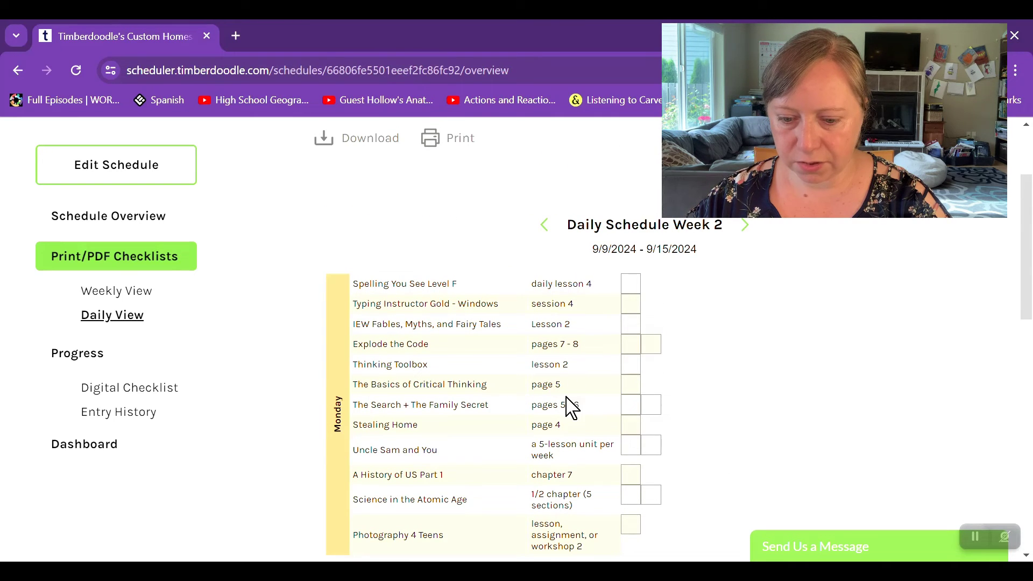
{"action": "left_click", "coordinate": [747, 226]}
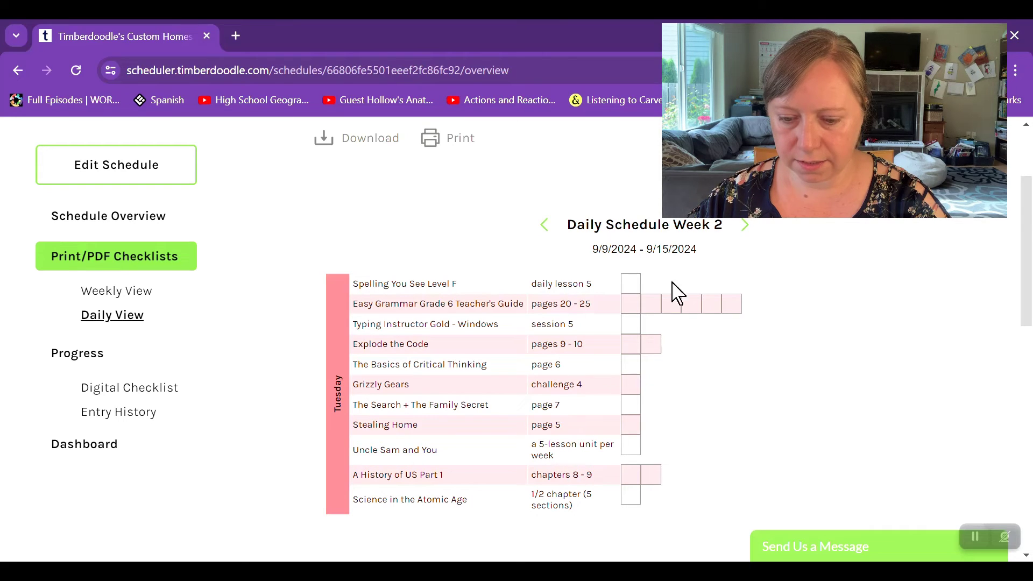
{"action": "left_click", "coordinate": [739, 227]}
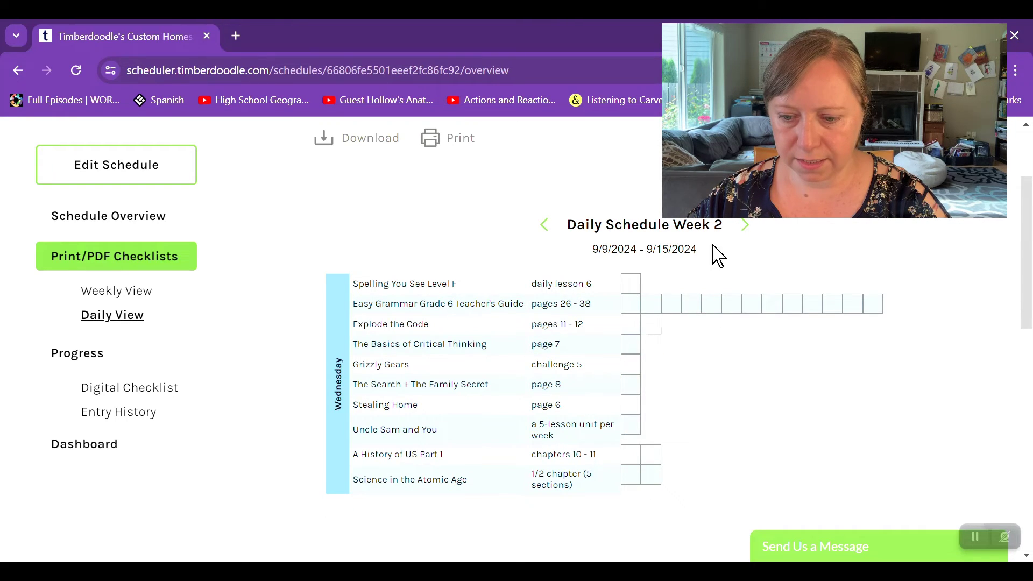
{"action": "left_click", "coordinate": [744, 228]}
{"action": "scroll", "coordinate": [688, 453], "scroll_direction": "down", "scroll_amount": 3}
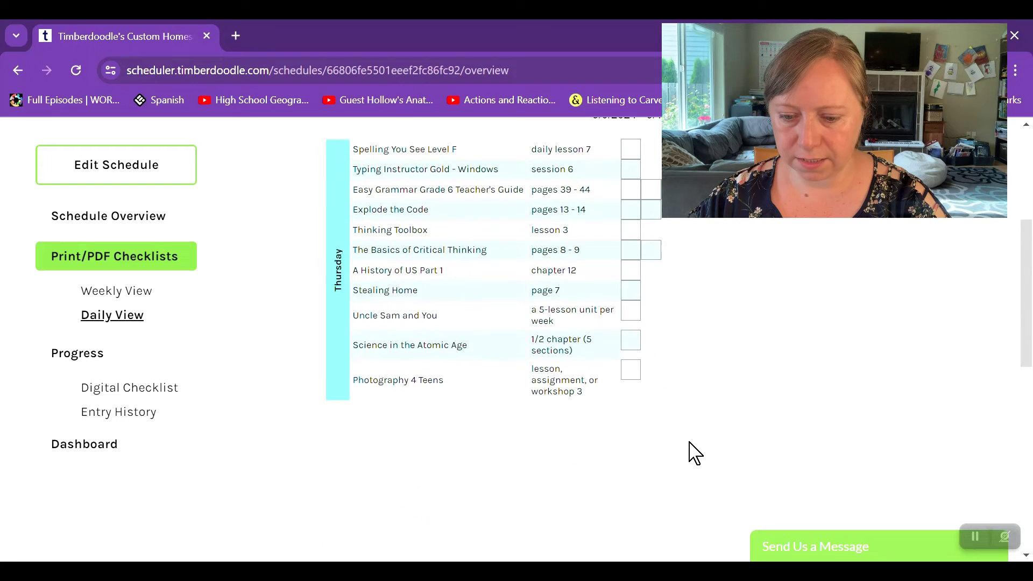
{"action": "scroll", "coordinate": [694, 454], "scroll_direction": "up", "scroll_amount": 3}
{"action": "left_click", "coordinate": [741, 228]}
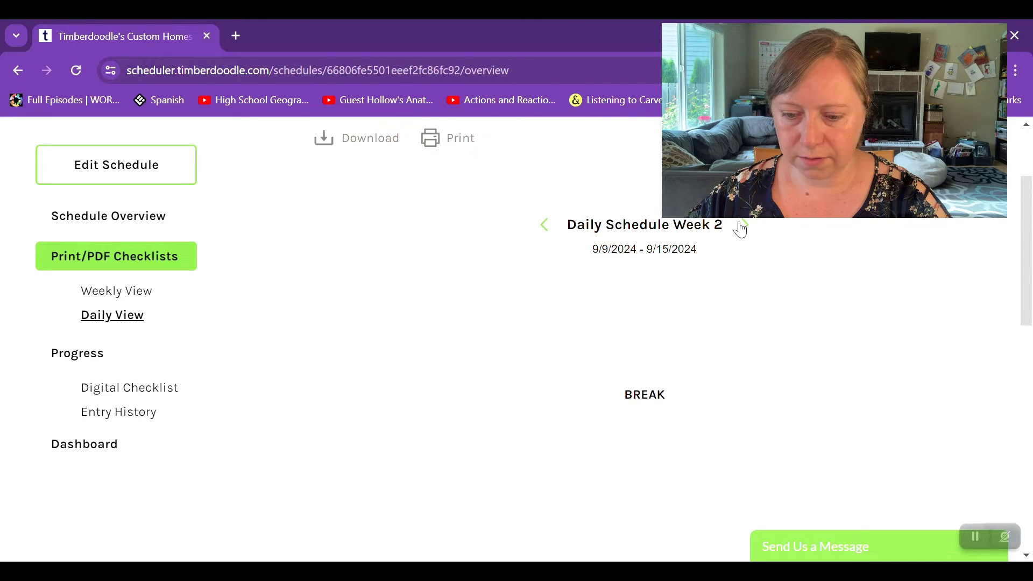
{"action": "left_click", "coordinate": [744, 227]}
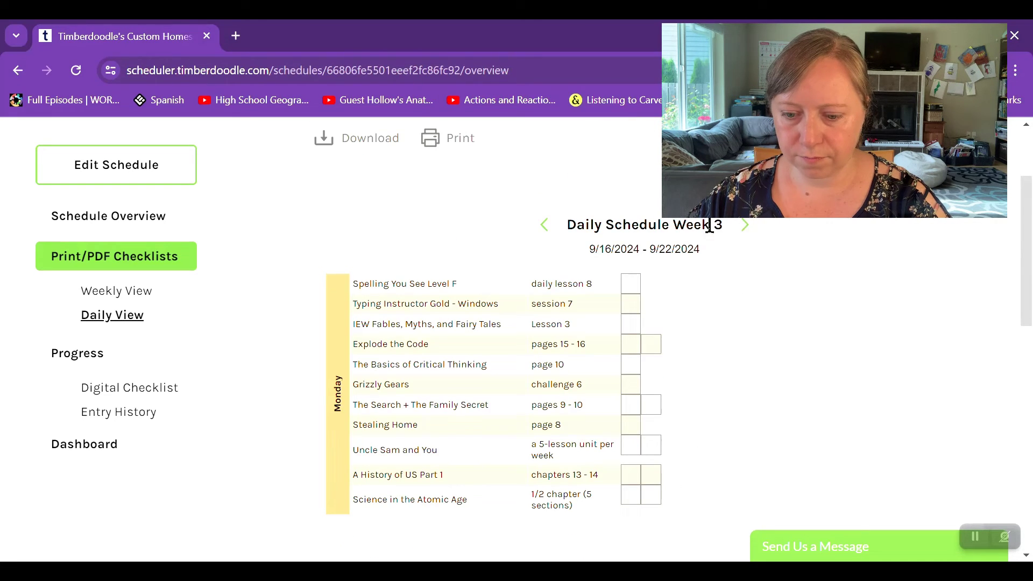
Look through the daily checklists from Tuesday to Thursday of Week 3 and go on to Monday of Week 4.
{"action": "left_click", "coordinate": [746, 228]}
{"action": "scroll", "coordinate": [702, 318], "scroll_direction": "down", "scroll_amount": 2}
{"action": "scroll", "coordinate": [704, 318], "scroll_direction": "up", "scroll_amount": 2}
{"action": "left_click", "coordinate": [744, 227]}
{"action": "left_click", "coordinate": [744, 228]}
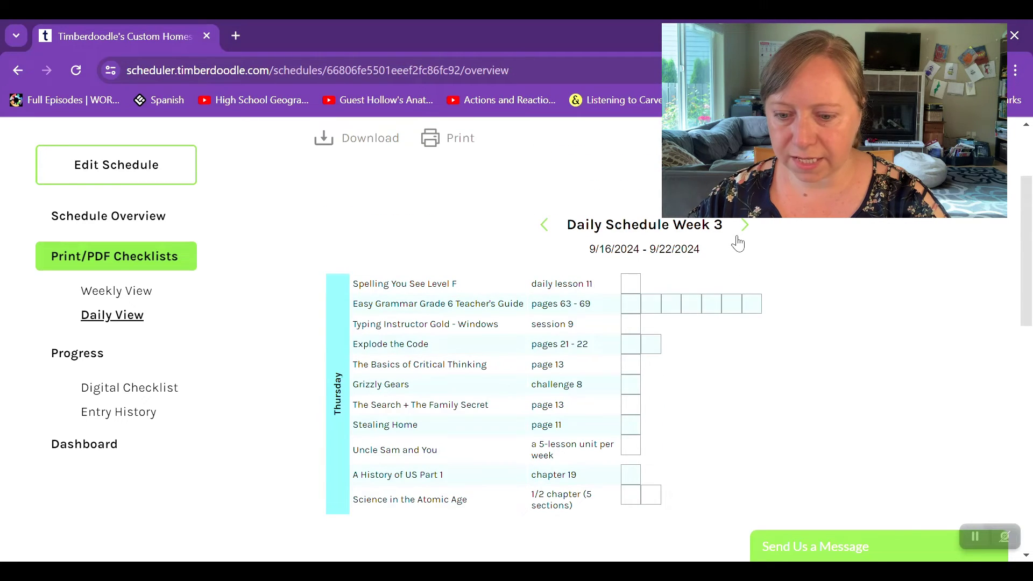
{"action": "scroll", "coordinate": [677, 316], "scroll_direction": "down", "scroll_amount": 2}
{"action": "scroll", "coordinate": [679, 316], "scroll_direction": "up", "scroll_amount": 2}
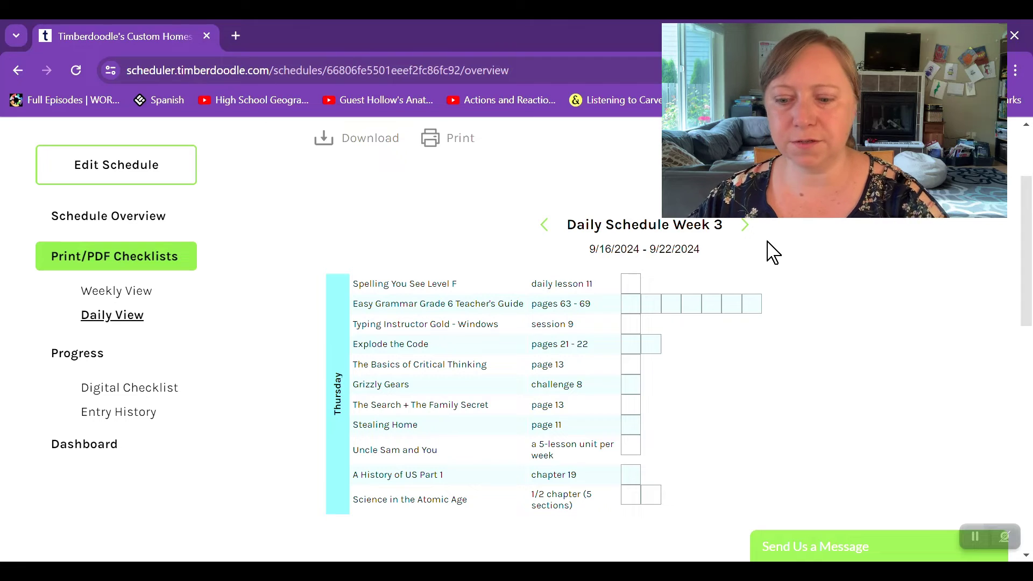
{"action": "left_click", "coordinate": [744, 227]}
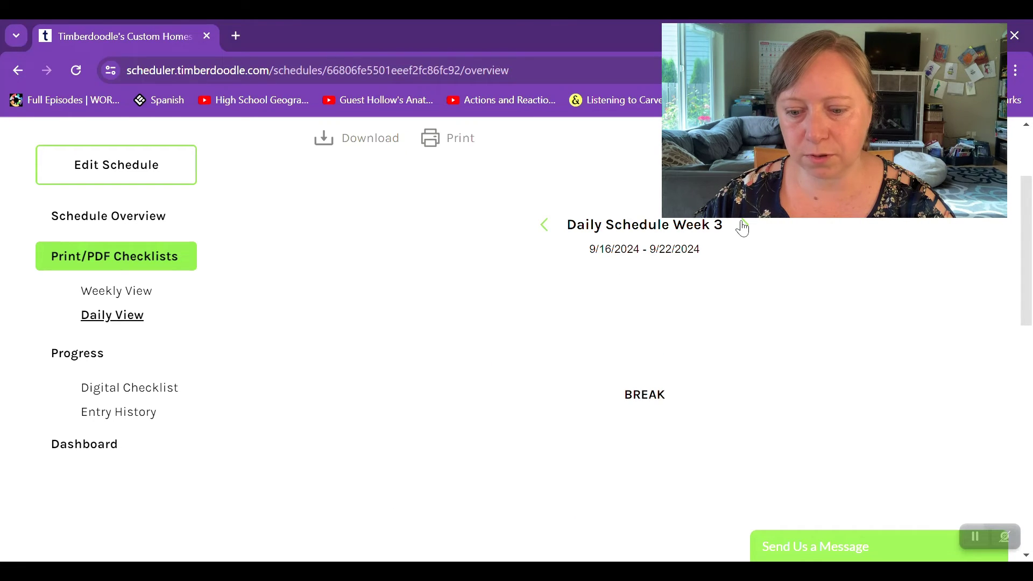
{"action": "left_click", "coordinate": [745, 228]}
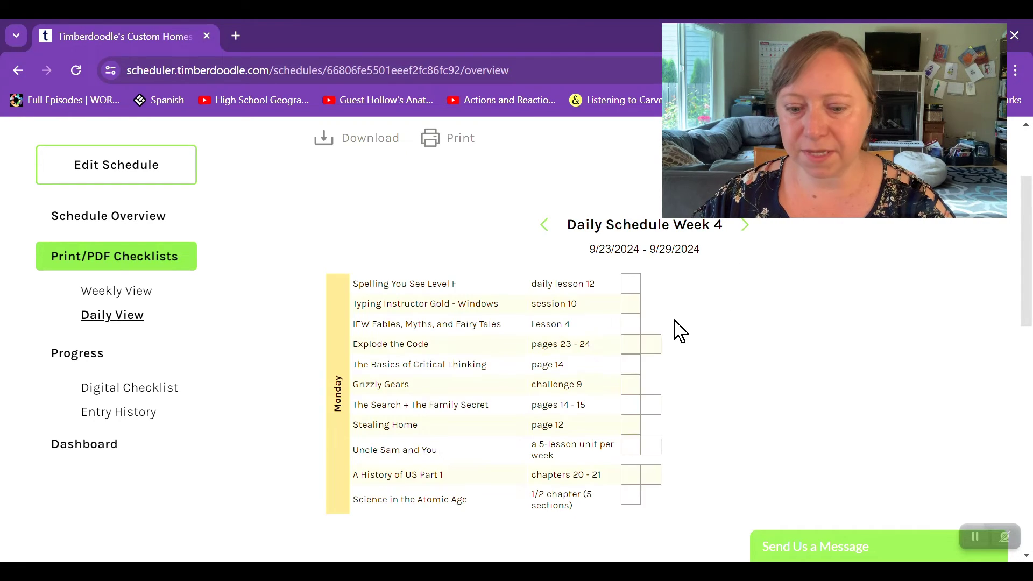
Examine the Monday and Tuesday assignments in the daily checklists of Week 4.
{"action": "scroll", "coordinate": [751, 436], "scroll_direction": "down", "scroll_amount": 3}
{"action": "scroll", "coordinate": [751, 436], "scroll_direction": "up", "scroll_amount": 3}
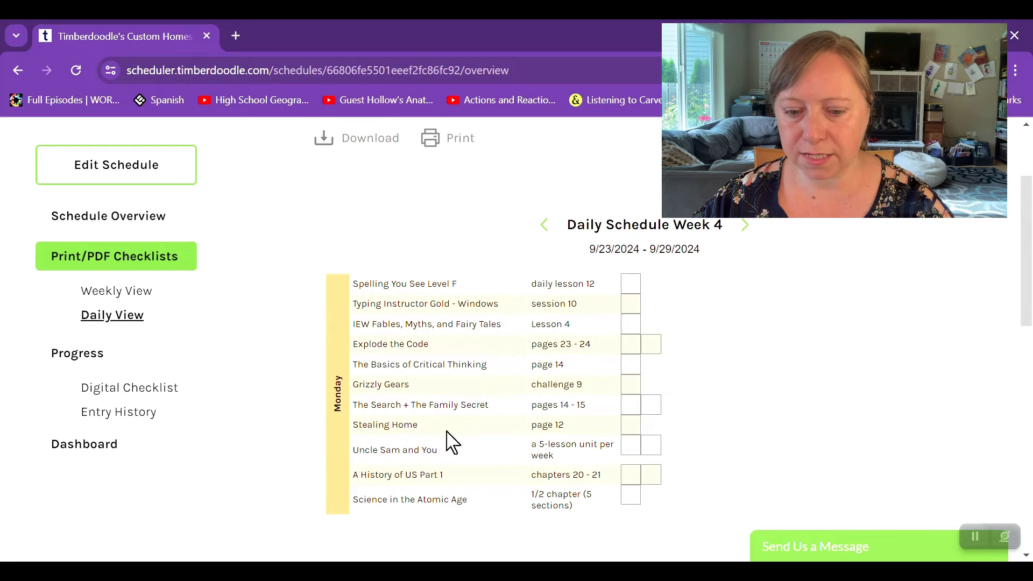
{"action": "left_click", "coordinate": [749, 225]}
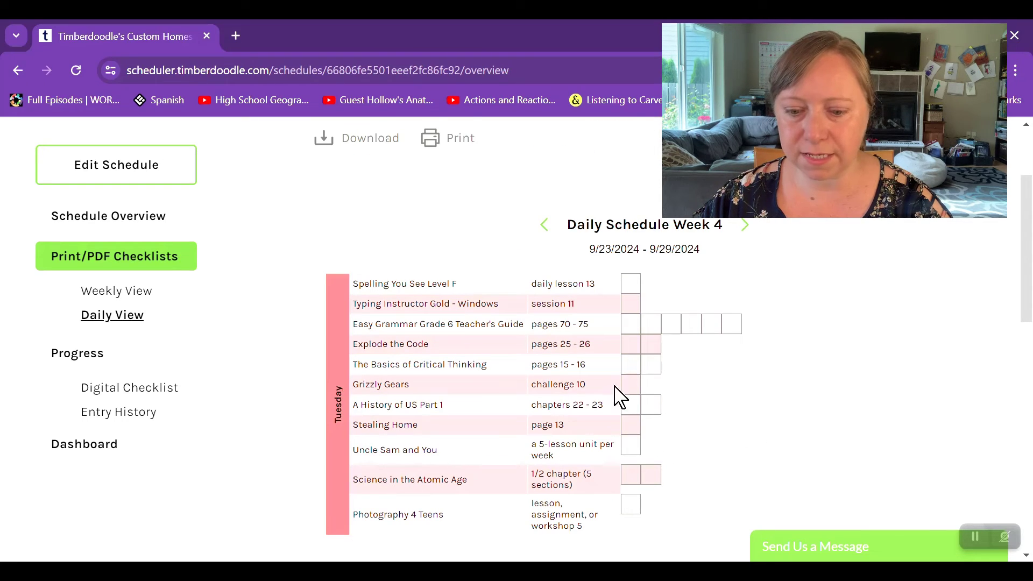
{"action": "scroll", "coordinate": [726, 330], "scroll_direction": "down", "scroll_amount": 3}
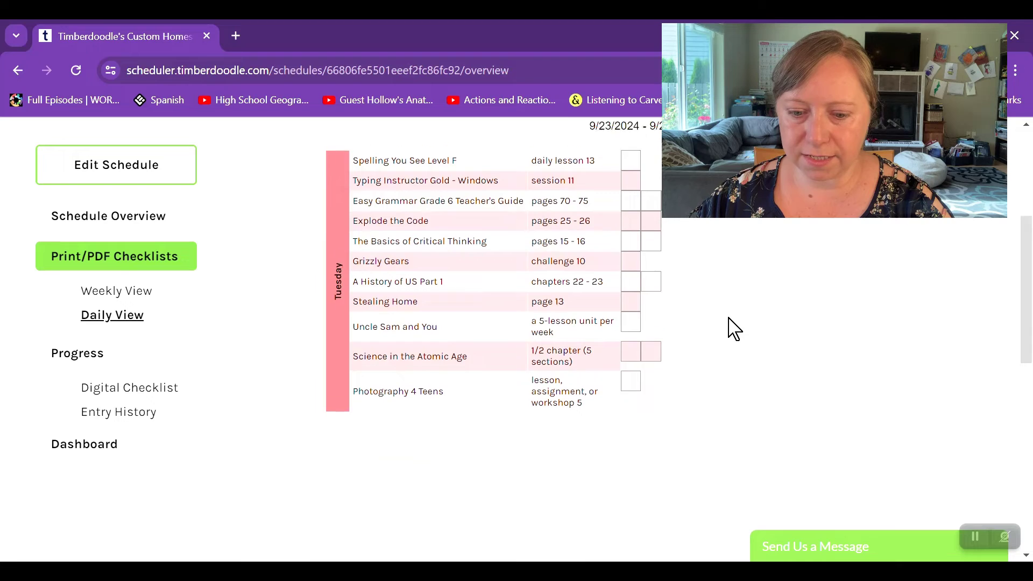
{"action": "scroll", "coordinate": [728, 328], "scroll_direction": "up", "scroll_amount": 3}
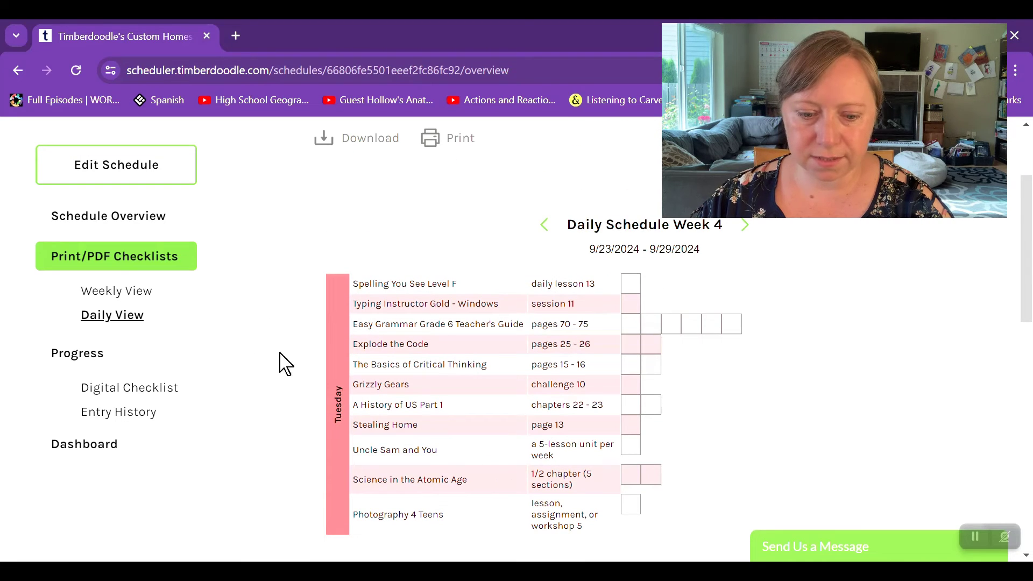
Open the digital checklist, try marking Spelling You See Level F daily lessons as completed in Week 1, and clear the marks.
{"action": "left_click", "coordinate": [123, 392]}
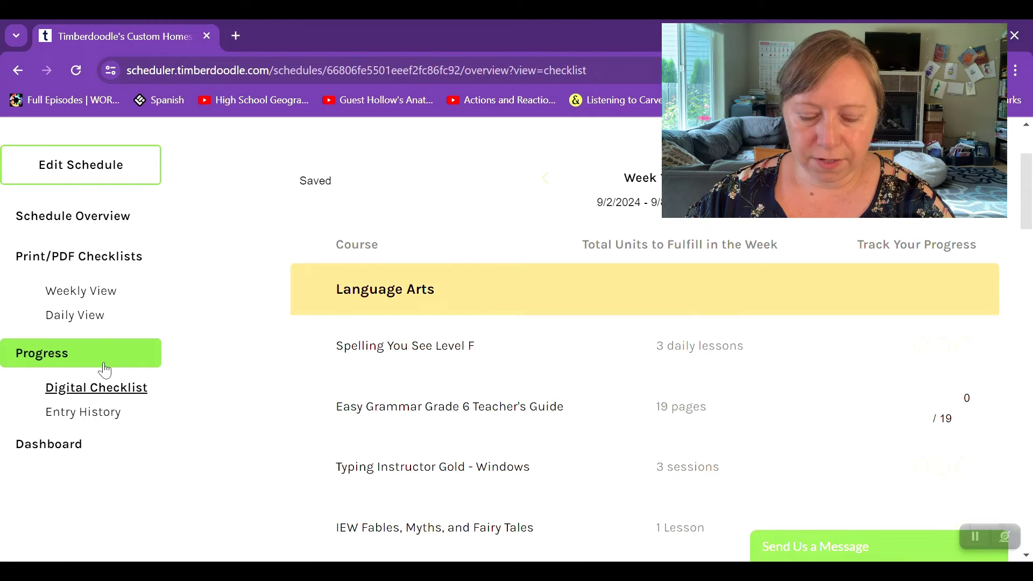
{"action": "left_click", "coordinate": [921, 347]}
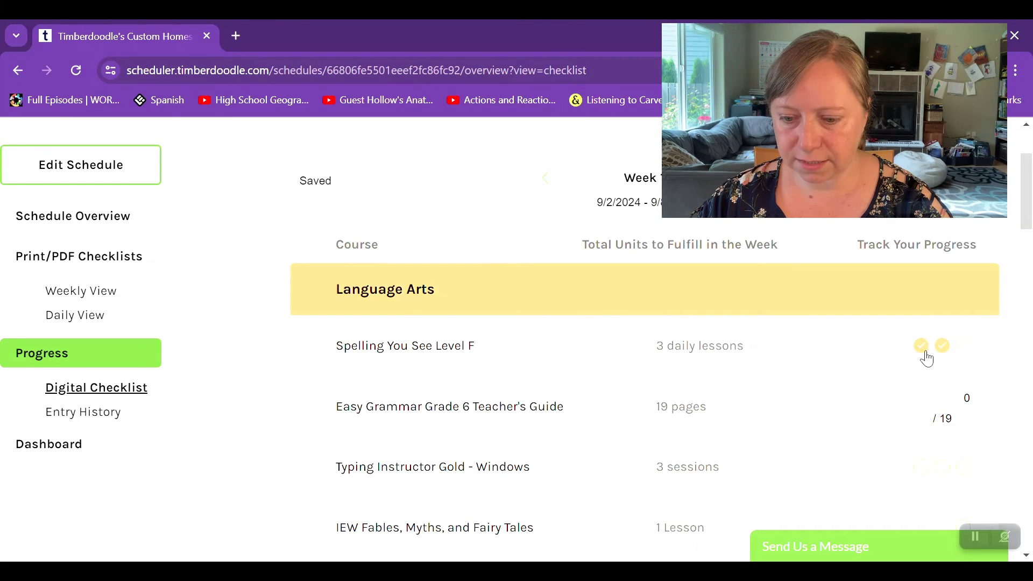
{"action": "left_click", "coordinate": [918, 350]}
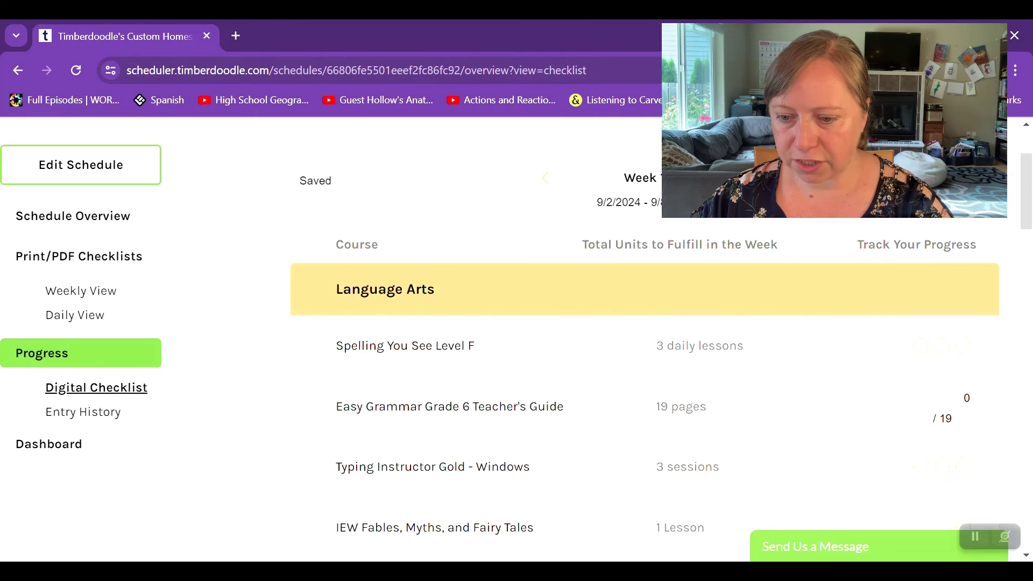
Check off all tasks for Week 1 in the digital checklist and look through the marked courses.
{"action": "left_click", "coordinate": [939, 180]}
{"action": "left_click", "coordinate": [628, 384]}
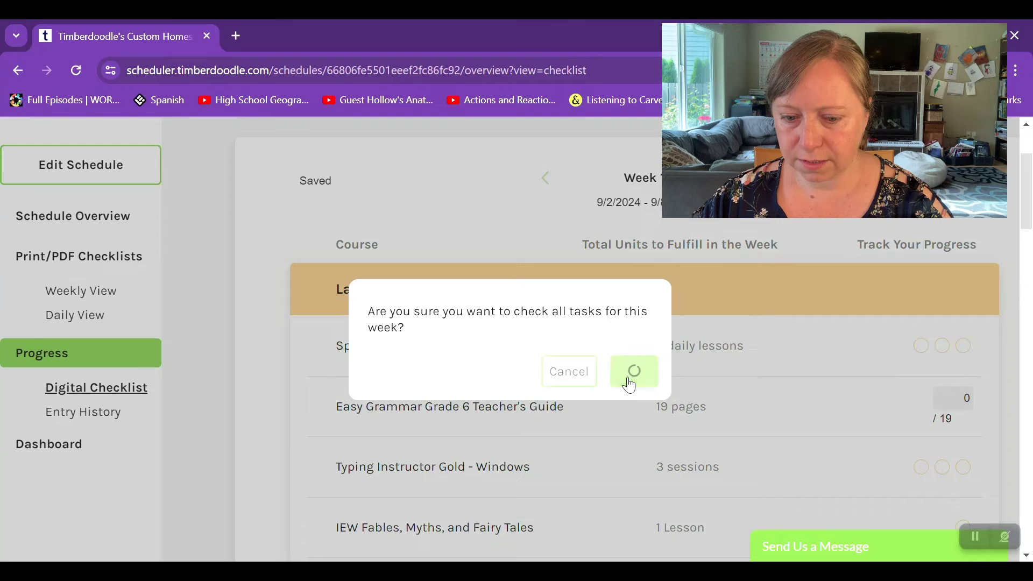
{"action": "scroll", "coordinate": [824, 374], "scroll_direction": "down", "scroll_amount": 6}
{"action": "scroll", "coordinate": [831, 371], "scroll_direction": "down", "scroll_amount": 15}
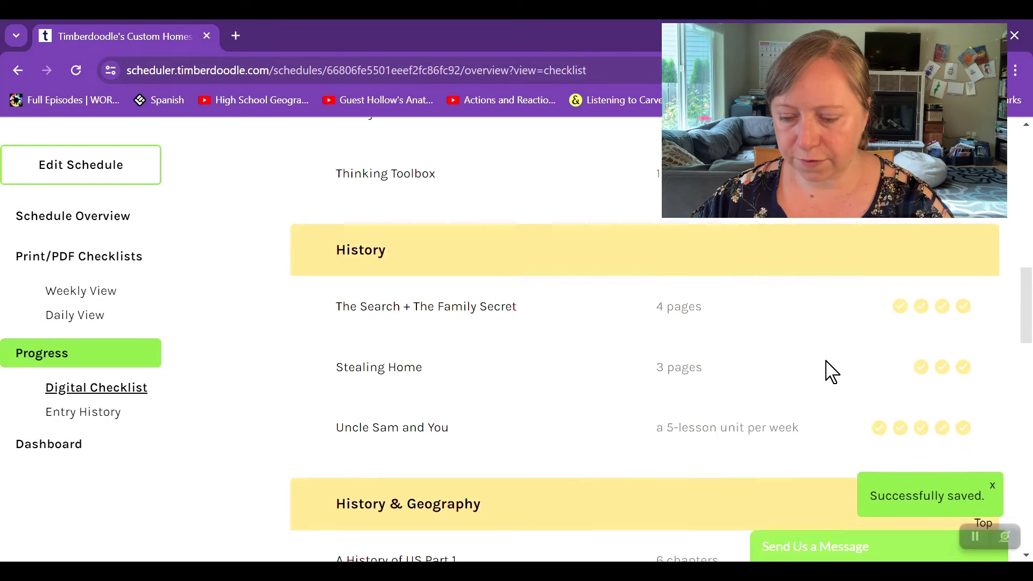
{"action": "scroll", "coordinate": [830, 370], "scroll_direction": "up", "scroll_amount": 20}
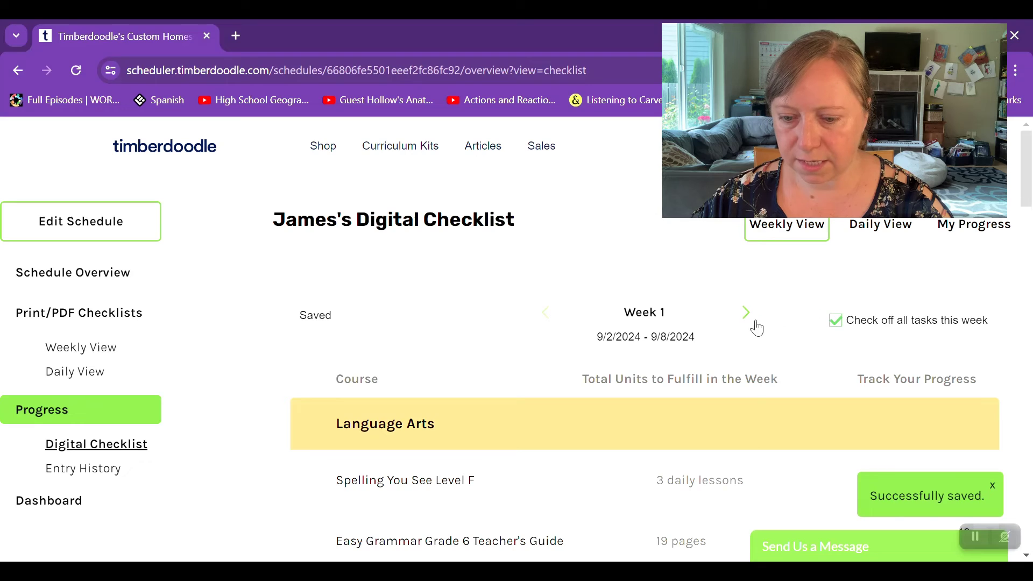
In the Week 2 digital checklist, mark one daily lesson of Spelling You See Level F and three pages of Explode the Code as completed.
{"action": "left_click", "coordinate": [746, 313]}
{"action": "scroll", "coordinate": [796, 330], "scroll_direction": "down", "scroll_amount": 3}
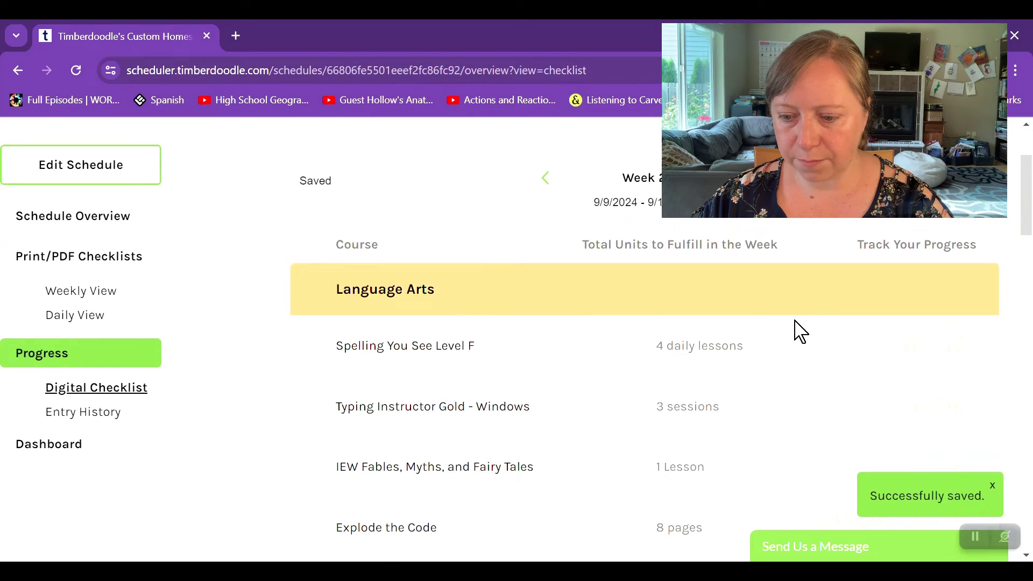
{"action": "left_click", "coordinate": [896, 348]}
{"action": "scroll", "coordinate": [816, 391], "scroll_direction": "down", "scroll_amount": 3}
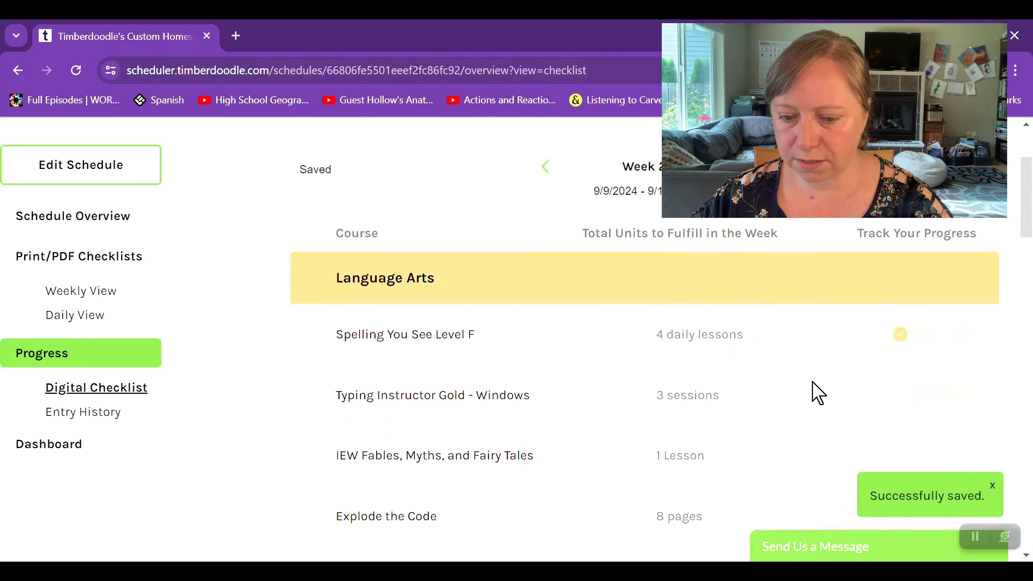
{"action": "scroll", "coordinate": [823, 408], "scroll_direction": "down", "scroll_amount": 4}
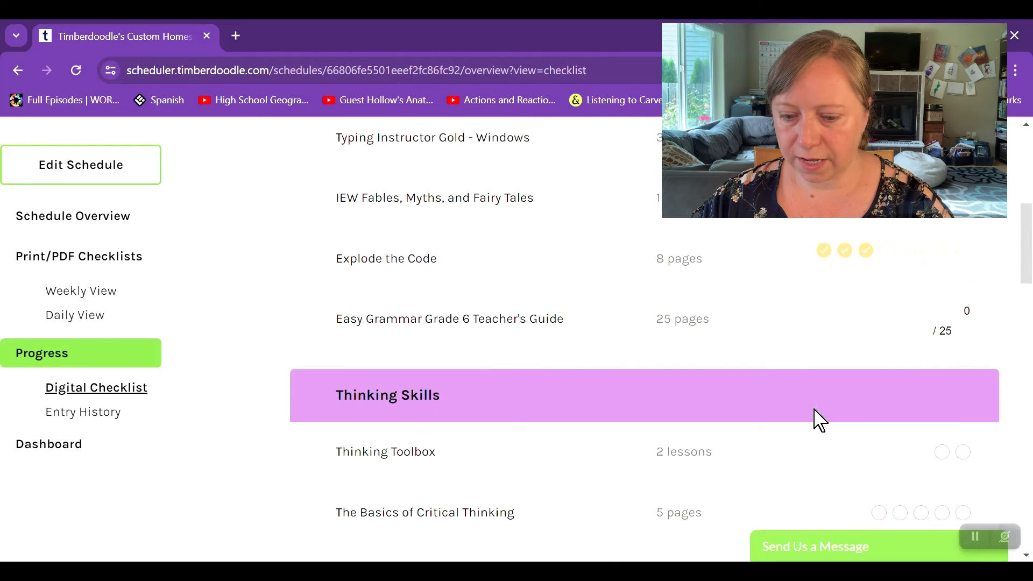
Mark two pages of The Basics of Critical Thinking and one Photography 4 Teens lesson, assignment, or workshop as completed for Week 2.
{"action": "scroll", "coordinate": [816, 462], "scroll_direction": "down", "scroll_amount": 1}
{"action": "left_click", "coordinate": [899, 376]}
{"action": "scroll", "coordinate": [850, 427], "scroll_direction": "down", "scroll_amount": 5}
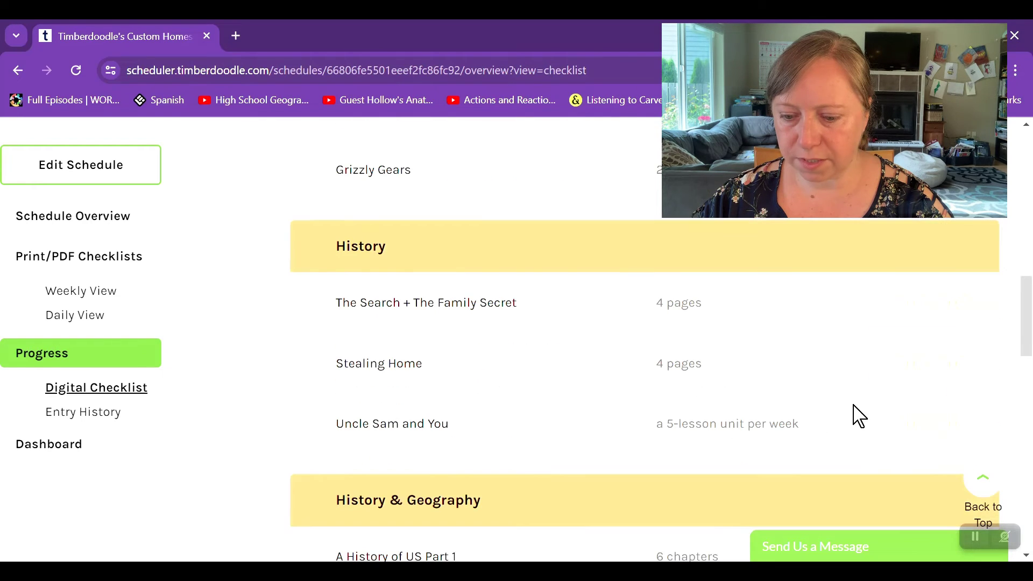
{"action": "scroll", "coordinate": [855, 426], "scroll_direction": "down", "scroll_amount": 5}
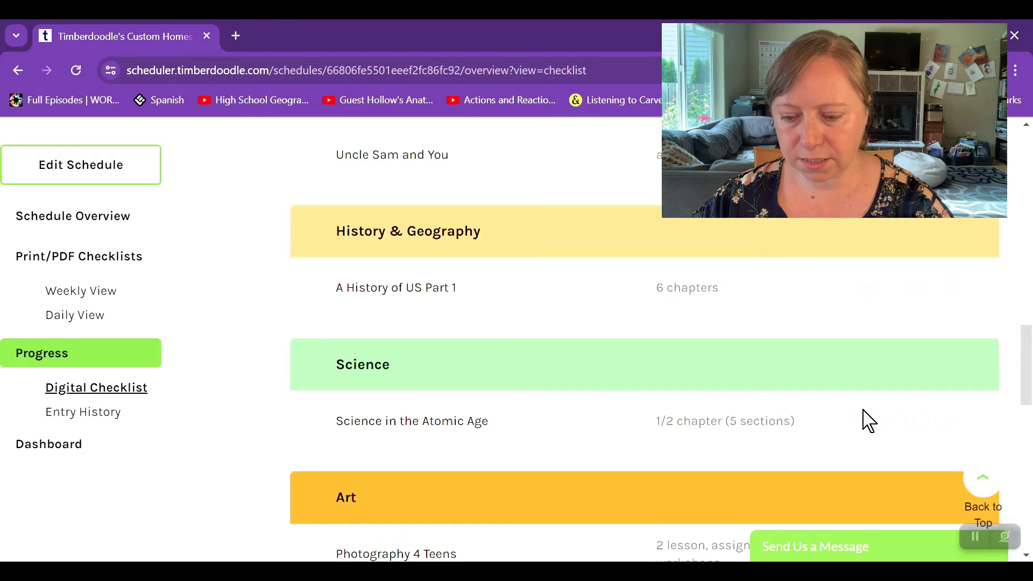
{"action": "scroll", "coordinate": [882, 397], "scroll_direction": "down", "scroll_amount": 5}
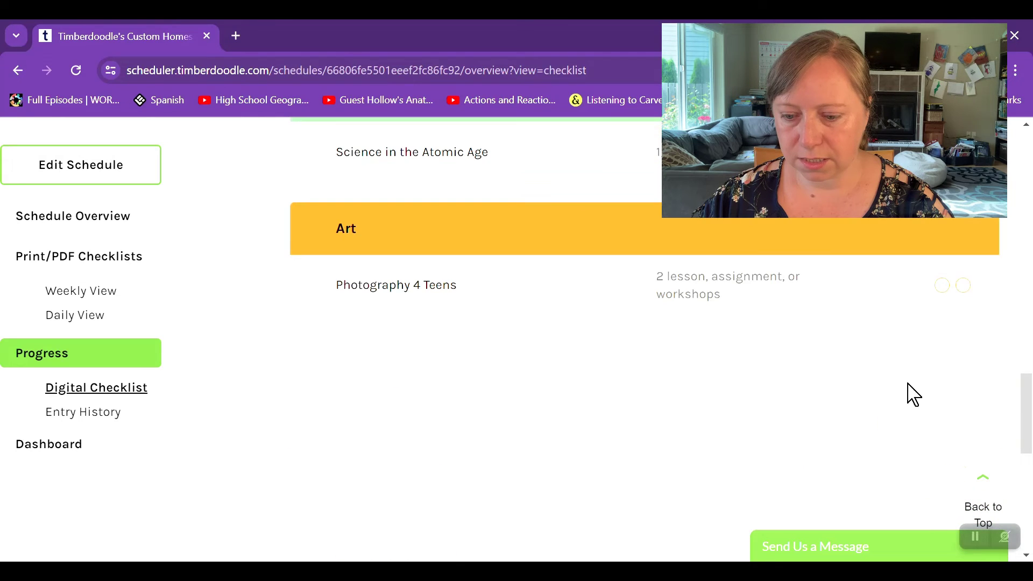
{"action": "left_click", "coordinate": [941, 285]}
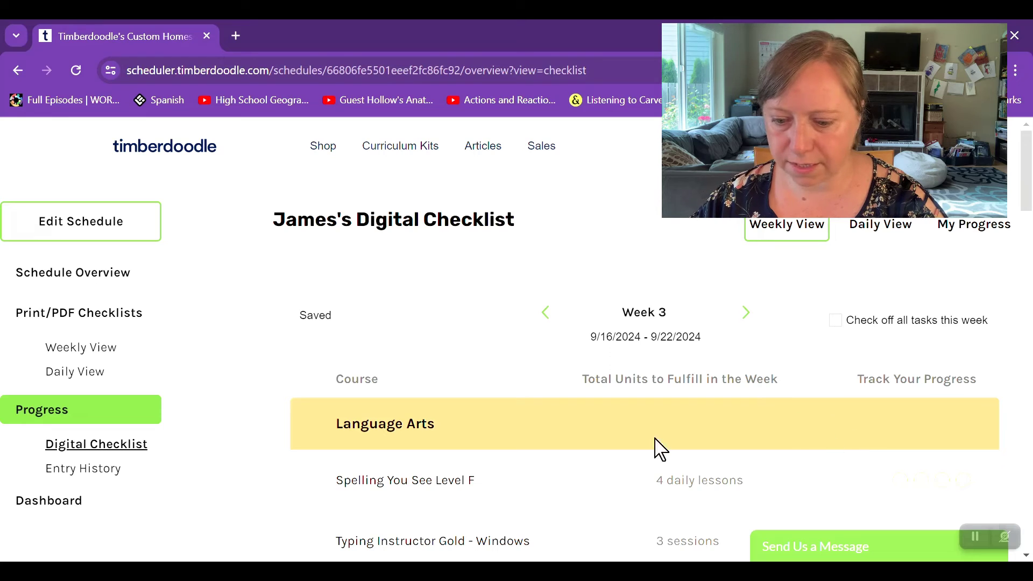
Look through the Week 3 digital checklist from Language Arts to Art.
{"action": "scroll", "coordinate": [537, 434], "scroll_direction": "down", "scroll_amount": 2}
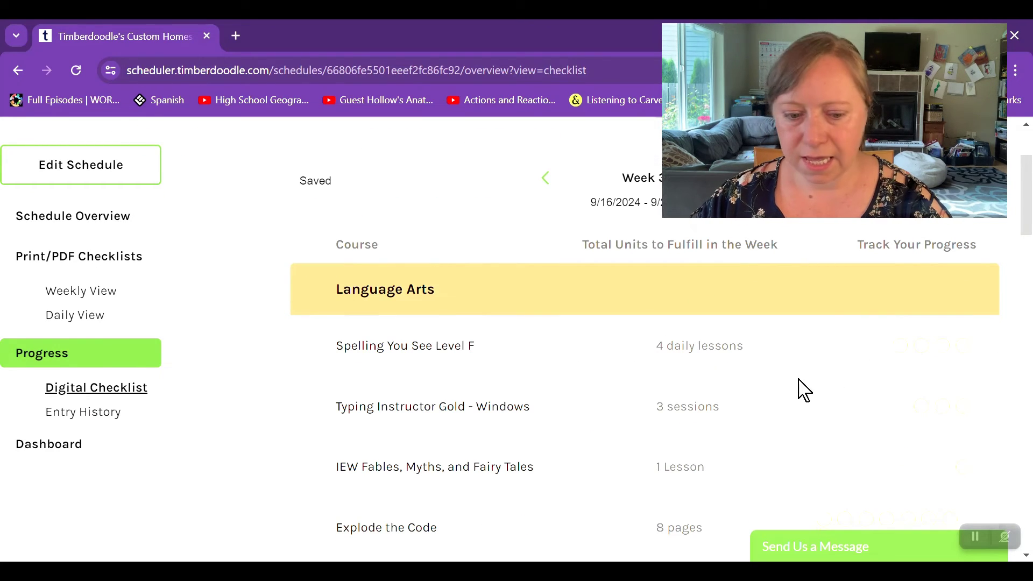
{"action": "scroll", "coordinate": [572, 341], "scroll_direction": "down", "scroll_amount": 6}
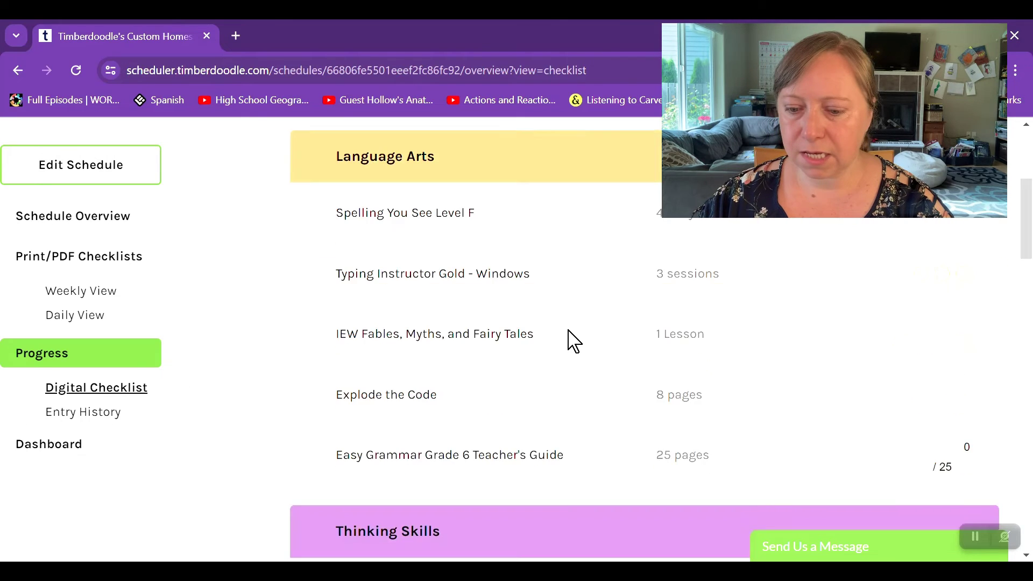
{"action": "scroll", "coordinate": [573, 341], "scroll_direction": "down", "scroll_amount": 10}
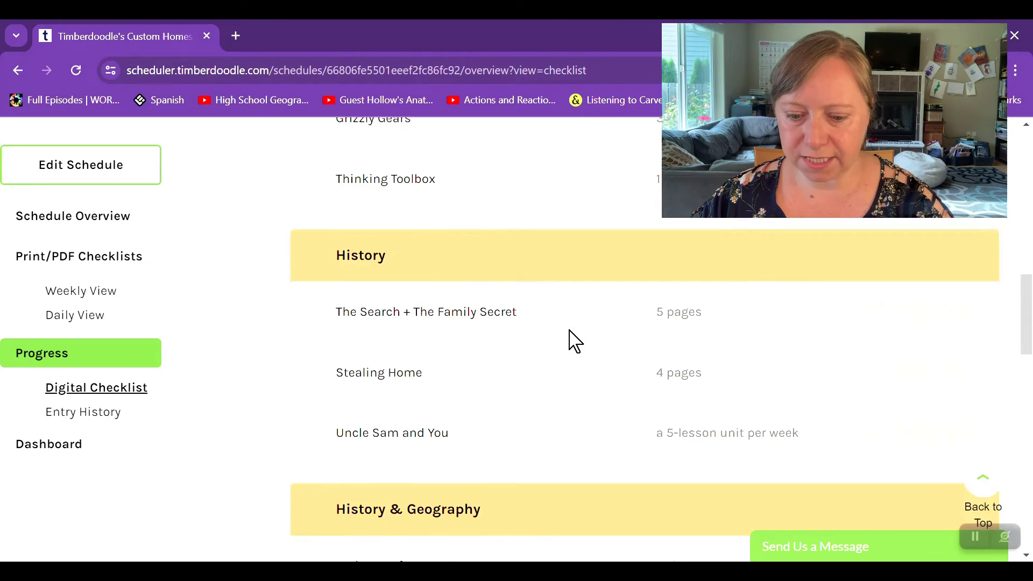
{"action": "scroll", "coordinate": [573, 341], "scroll_direction": "down", "scroll_amount": 2}
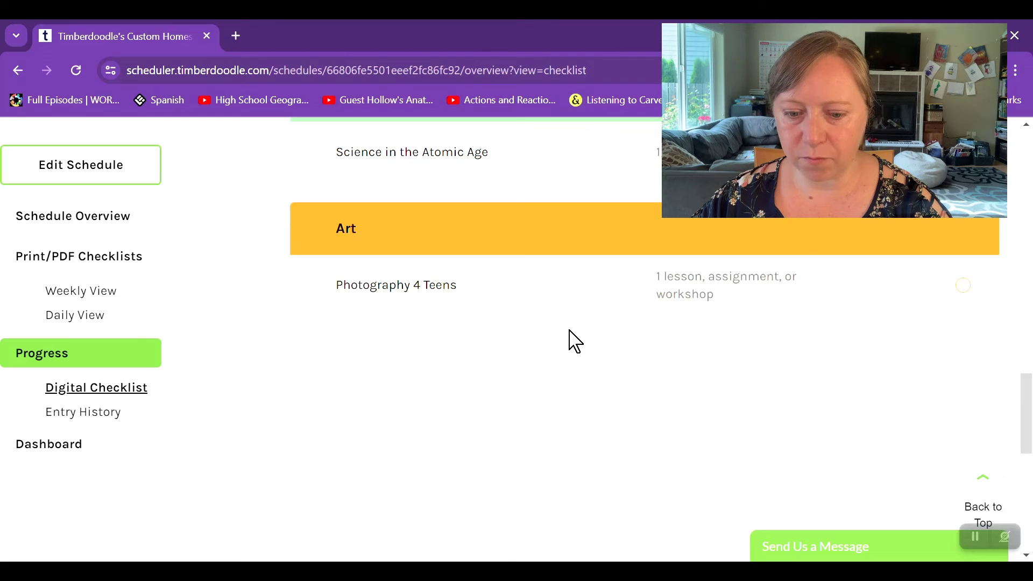
Examine the entry history of completed work, and return to the sixth-grade schedule on the dashboard.
{"action": "left_click", "coordinate": [91, 417]}
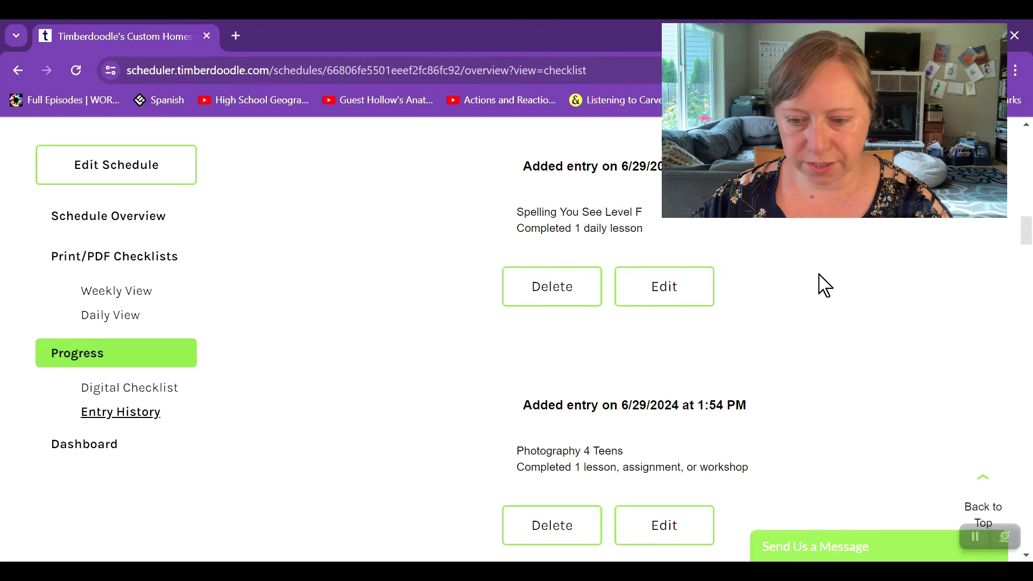
{"action": "scroll", "coordinate": [826, 284], "scroll_direction": "up", "scroll_amount": 6}
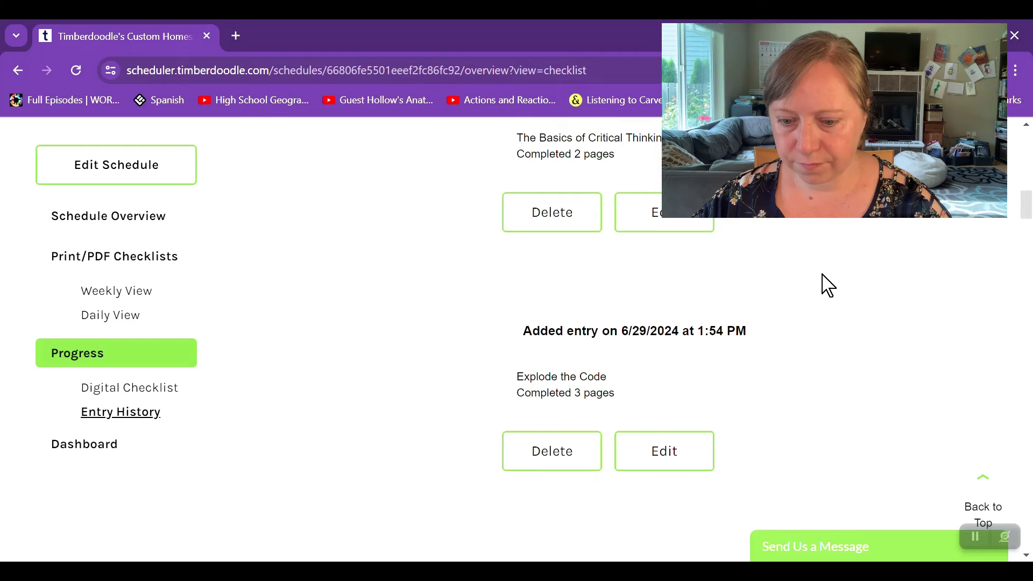
{"action": "scroll", "coordinate": [827, 284], "scroll_direction": "down", "scroll_amount": 10}
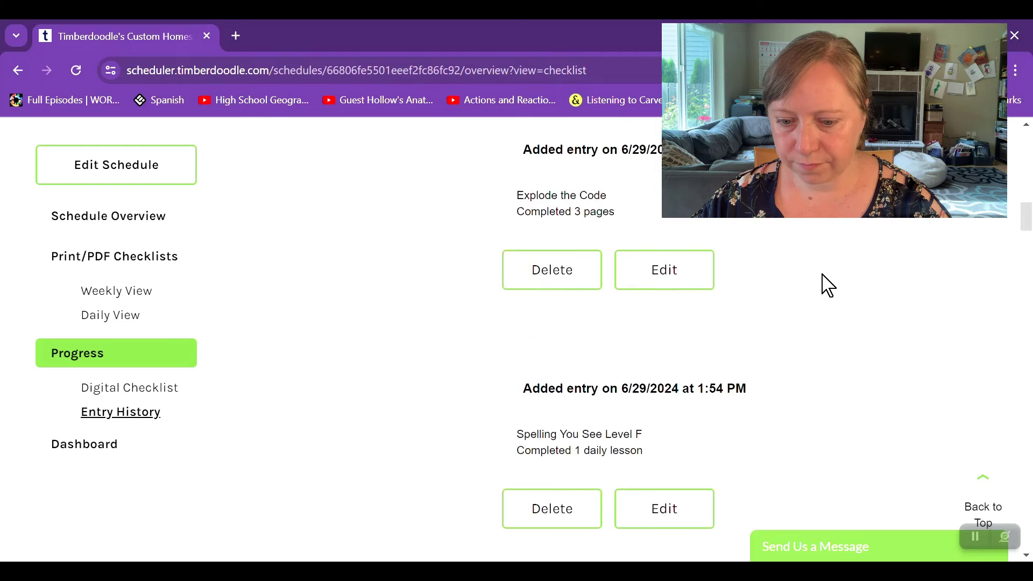
{"action": "left_click", "coordinate": [88, 451]}
{"action": "scroll", "coordinate": [627, 354], "scroll_direction": "down", "scroll_amount": 5}
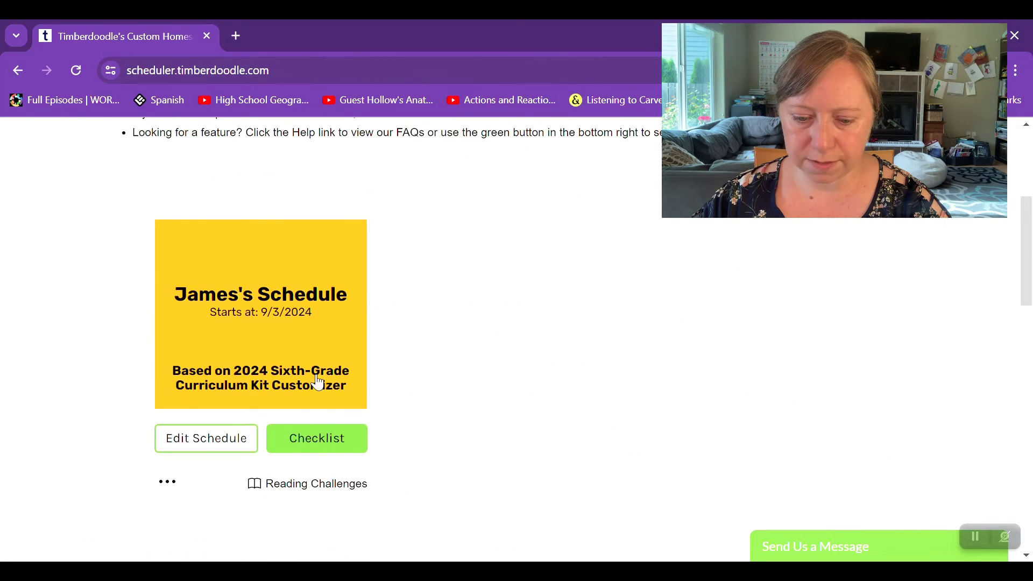
Open the sixth-grade schedule's printable weekly checklist and check how the completed work is marked in Week 1 and Week 2.
{"action": "left_click", "coordinate": [321, 449]}
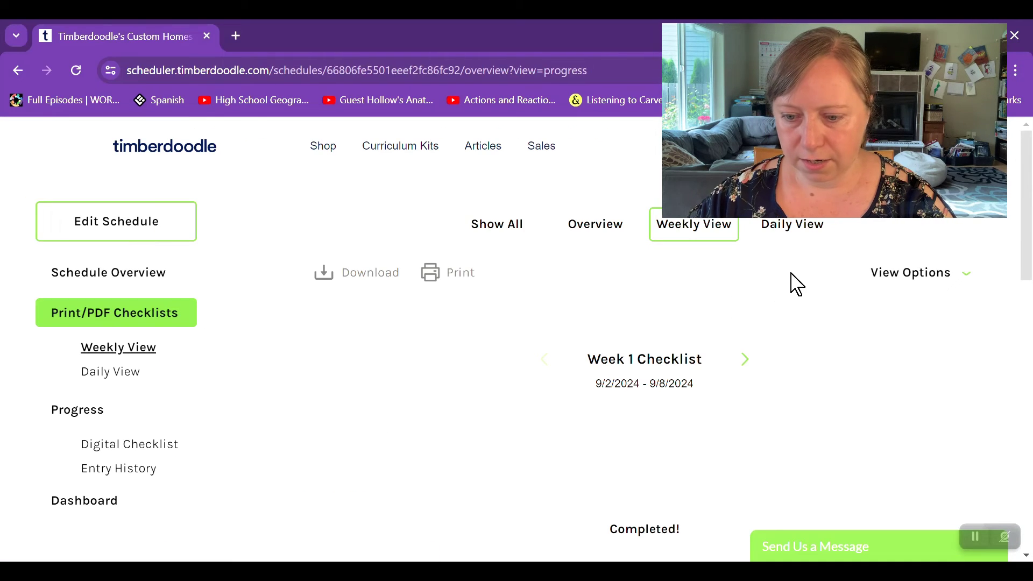
{"action": "scroll", "coordinate": [791, 283], "scroll_direction": "down", "scroll_amount": 5}
{"action": "scroll", "coordinate": [770, 287], "scroll_direction": "up", "scroll_amount": 2}
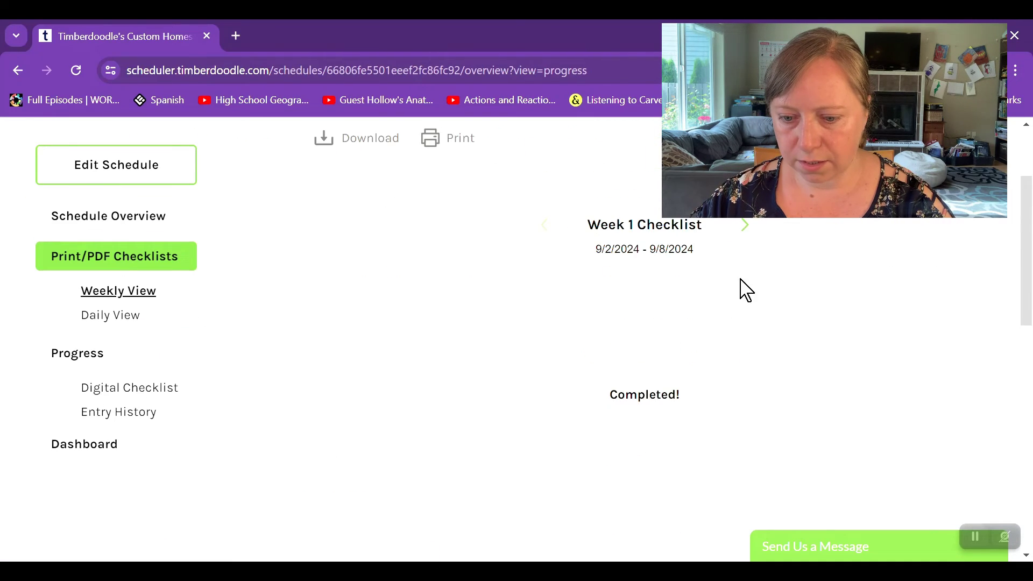
{"action": "left_click", "coordinate": [744, 226]}
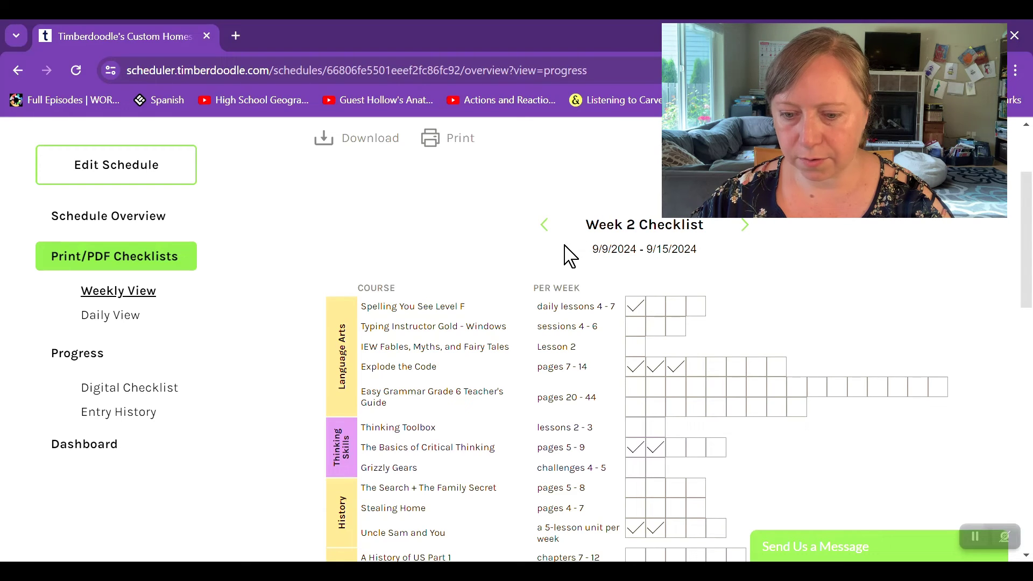
{"action": "scroll", "coordinate": [761, 277], "scroll_direction": "down", "scroll_amount": 5}
{"action": "scroll", "coordinate": [774, 296], "scroll_direction": "up", "scroll_amount": 5}
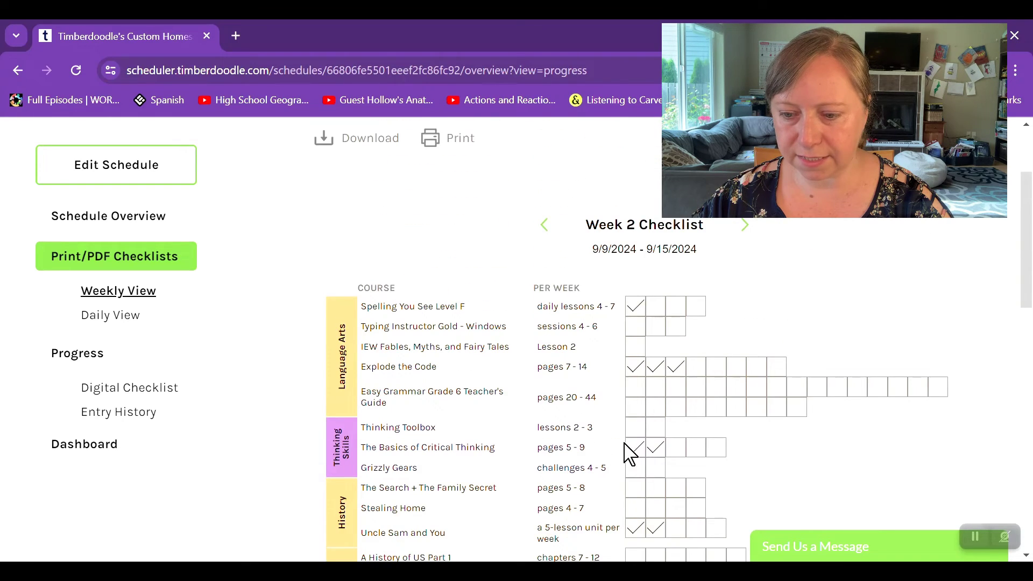
In the digital checklist, uncheck all Week 1 tasks, and clear Week 2 by checking off all its tasks and unchecking them again.
{"action": "left_click", "coordinate": [115, 388]}
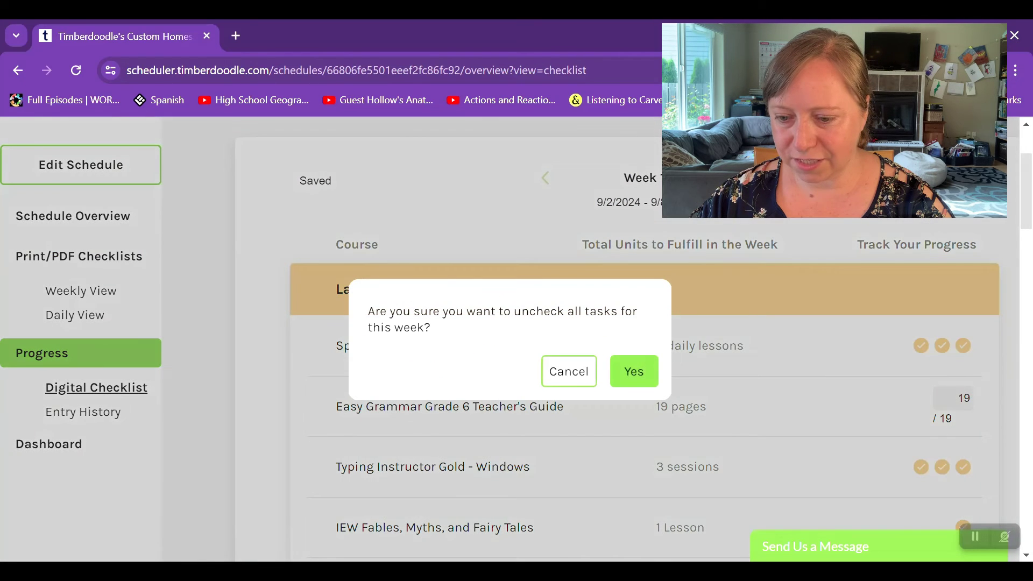
{"action": "left_click", "coordinate": [637, 370]}
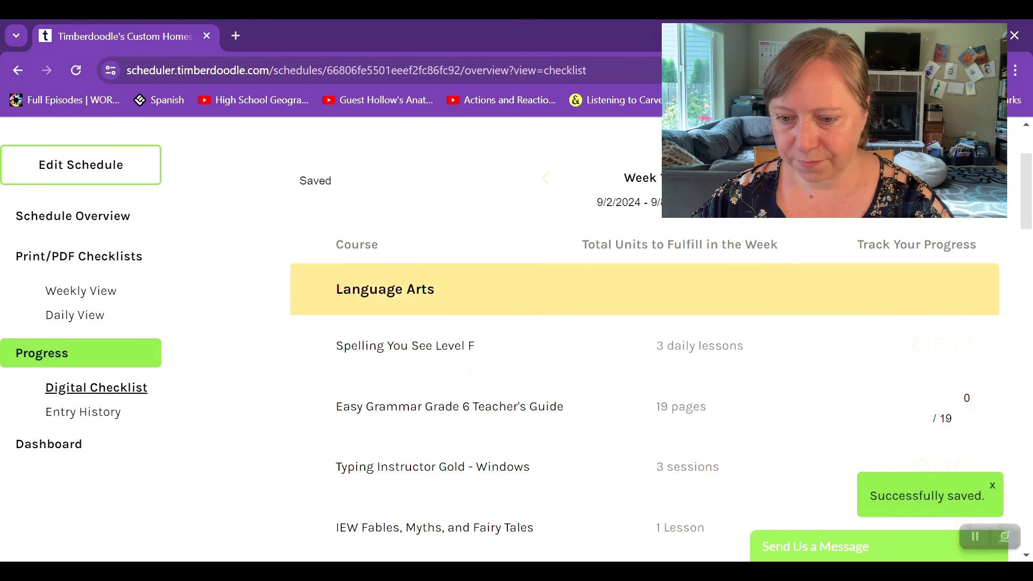
{"action": "left_click", "coordinate": [745, 179]}
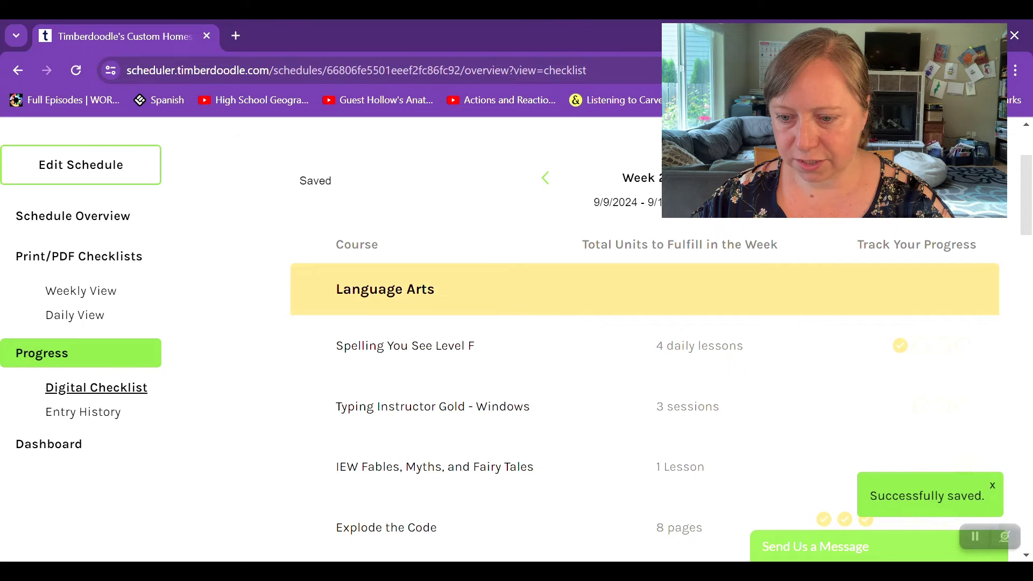
{"action": "left_click", "coordinate": [921, 180]}
{"action": "left_click", "coordinate": [638, 371]}
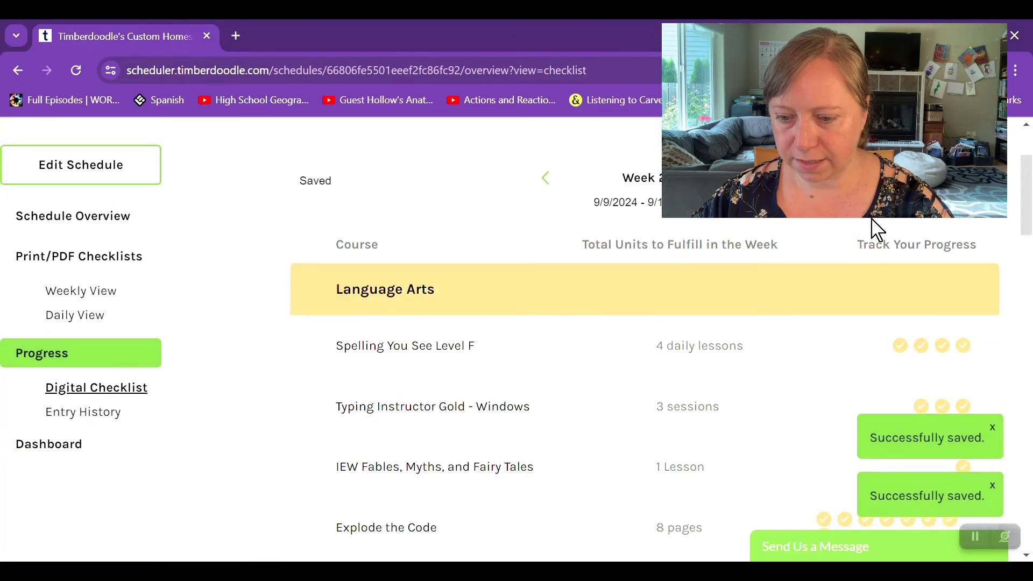
{"action": "left_click", "coordinate": [921, 179]}
{"action": "left_click", "coordinate": [632, 377]}
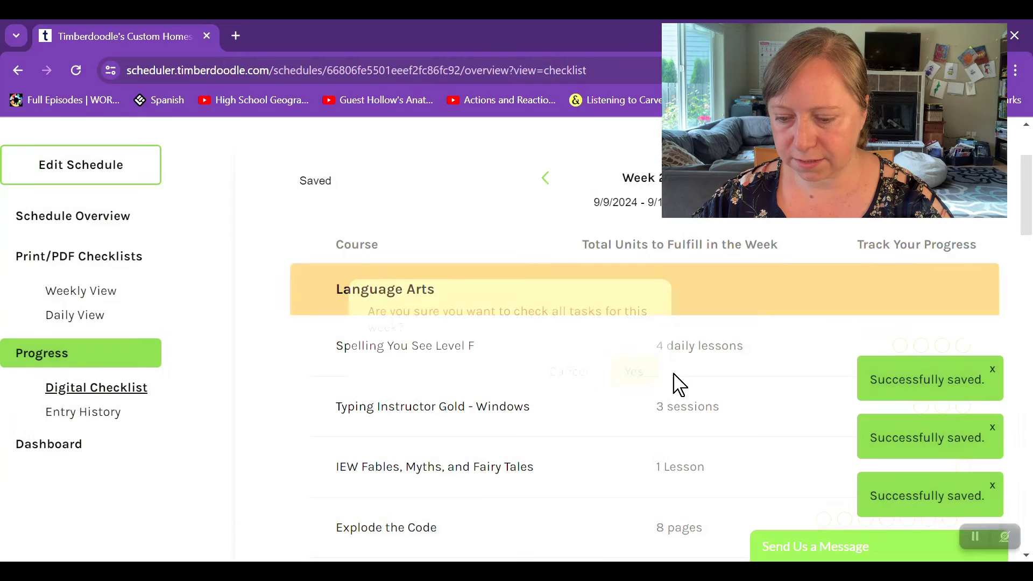
{"action": "scroll", "coordinate": [711, 377], "scroll_direction": "down", "scroll_amount": 10}
{"action": "scroll", "coordinate": [676, 385], "scroll_direction": "up", "scroll_amount": 12}
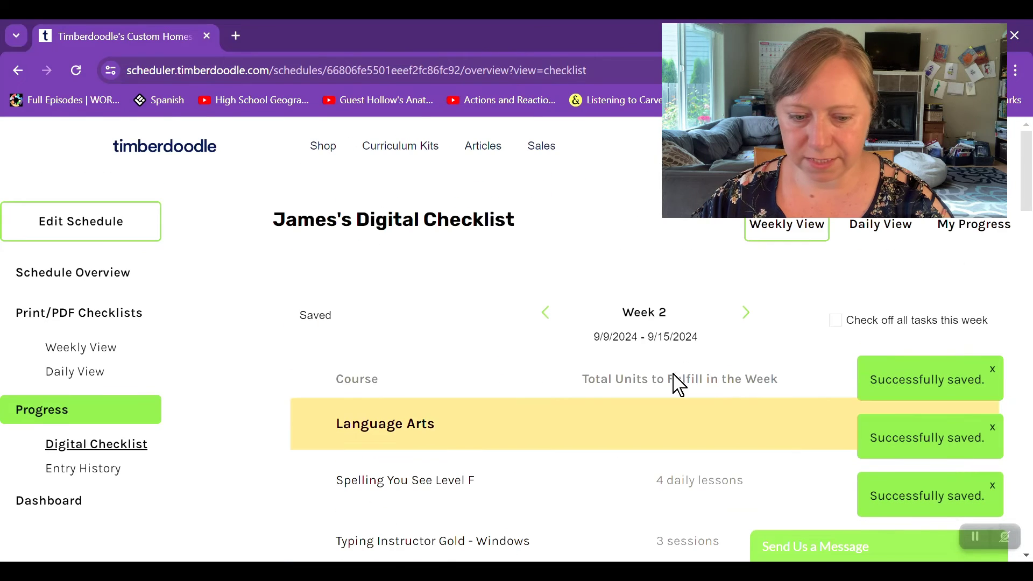
Review the cleared printable weekly checklists for Week 1 and Week 2 across all courses.
{"action": "left_click", "coordinate": [81, 350]}
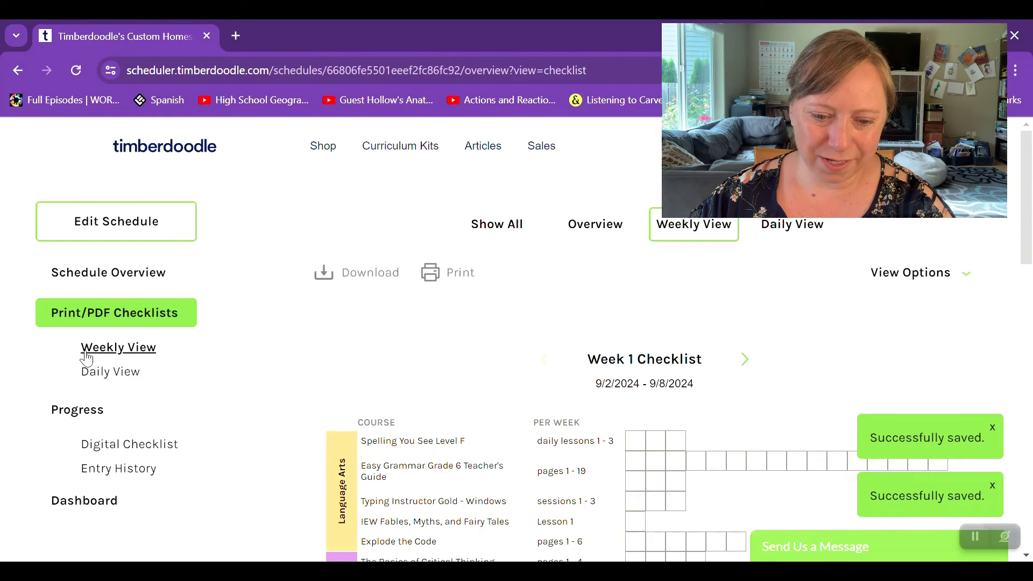
{"action": "scroll", "coordinate": [644, 339], "scroll_direction": "down", "scroll_amount": 7}
{"action": "scroll", "coordinate": [644, 339], "scroll_direction": "up", "scroll_amount": 5}
{"action": "scroll", "coordinate": [645, 339], "scroll_direction": "down", "scroll_amount": 1}
{"action": "scroll", "coordinate": [648, 340], "scroll_direction": "down", "scroll_amount": 2}
{"action": "scroll", "coordinate": [648, 340], "scroll_direction": "up", "scroll_amount": 2}
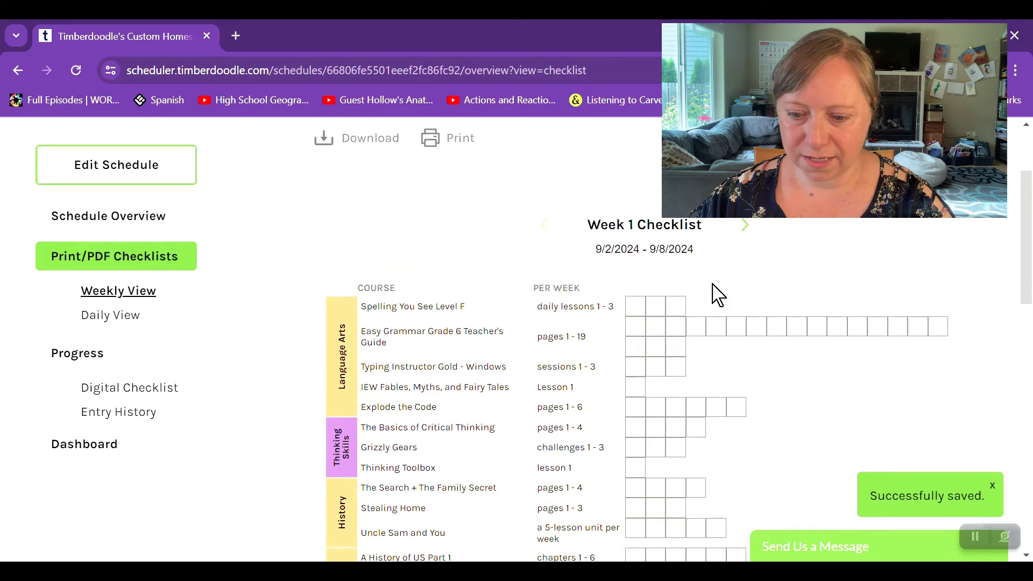
{"action": "scroll", "coordinate": [700, 302], "scroll_direction": "down", "scroll_amount": 2}
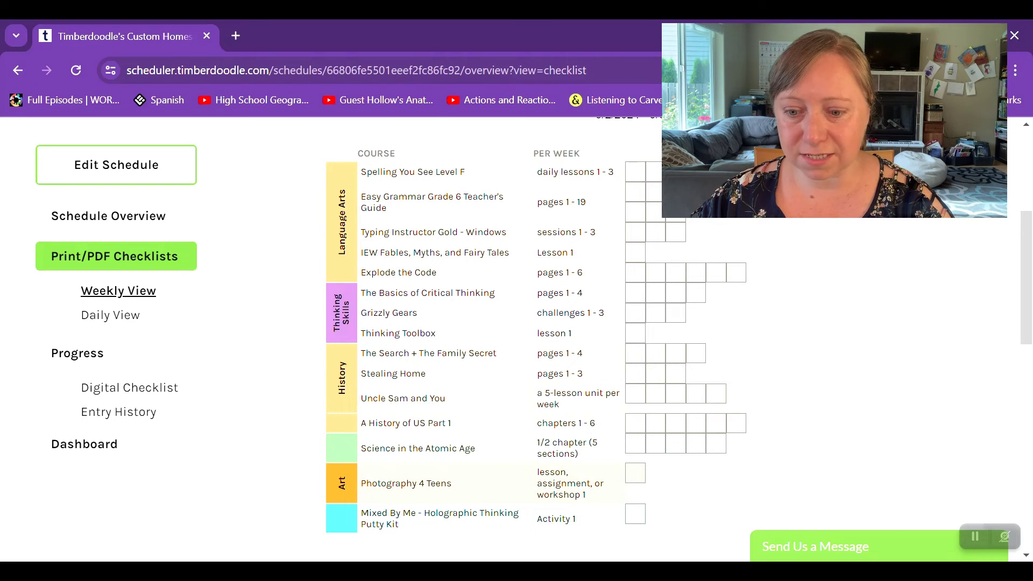
{"action": "scroll", "coordinate": [709, 231], "scroll_direction": "up", "scroll_amount": 2}
{"action": "left_click", "coordinate": [745, 226]}
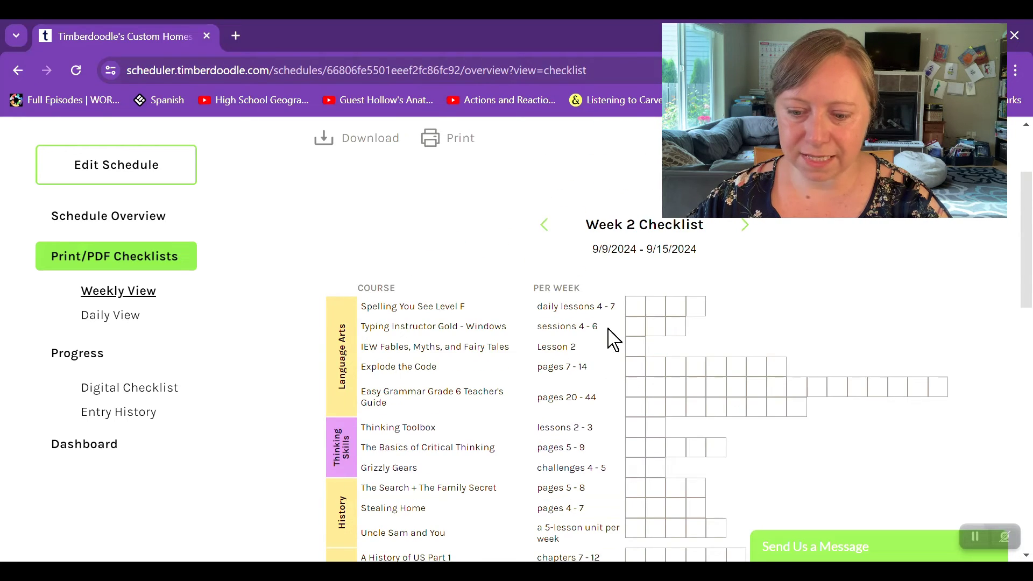
{"action": "scroll", "coordinate": [614, 340], "scroll_direction": "down", "scroll_amount": 4}
{"action": "scroll", "coordinate": [618, 362], "scroll_direction": "up", "scroll_amount": 4}
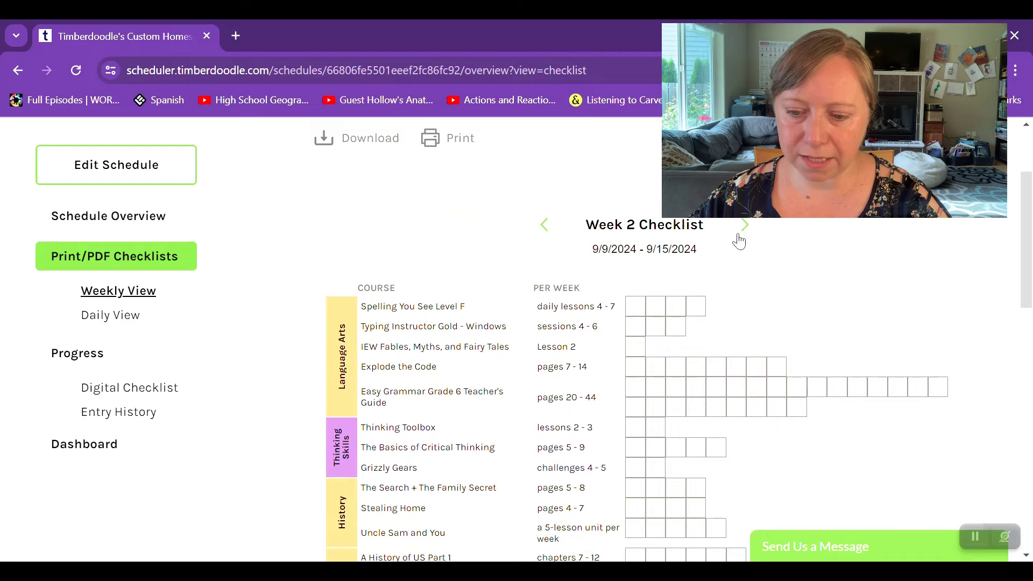
Look through the printable Week 3 and Week 4 checklists from Language Arts to Art.
{"action": "left_click", "coordinate": [745, 226]}
{"action": "scroll", "coordinate": [665, 294], "scroll_direction": "down", "scroll_amount": 4}
{"action": "scroll", "coordinate": [662, 293], "scroll_direction": "up", "scroll_amount": 4}
{"action": "left_click", "coordinate": [746, 227]}
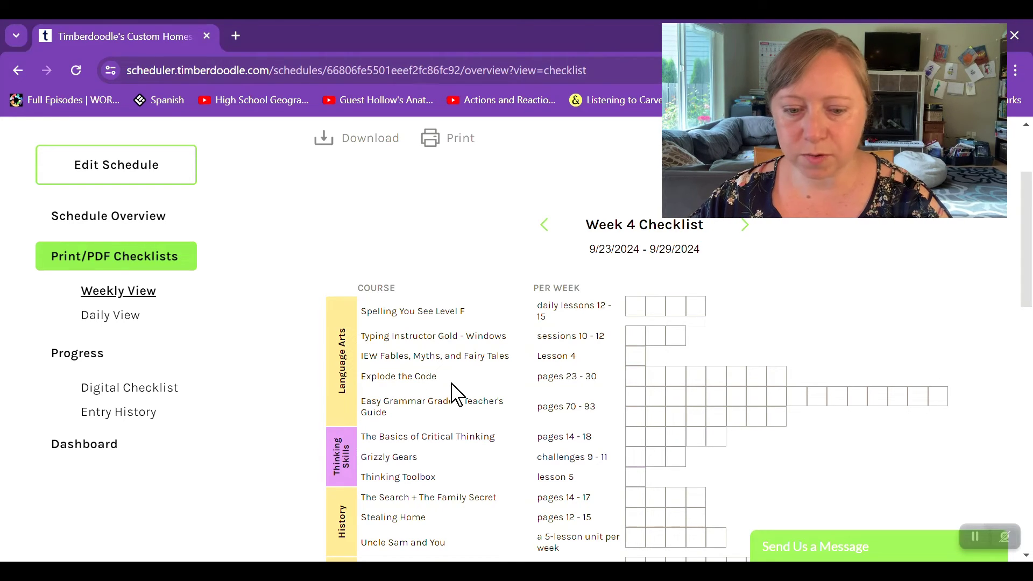
{"action": "scroll", "coordinate": [482, 358], "scroll_direction": "down", "scroll_amount": 5}
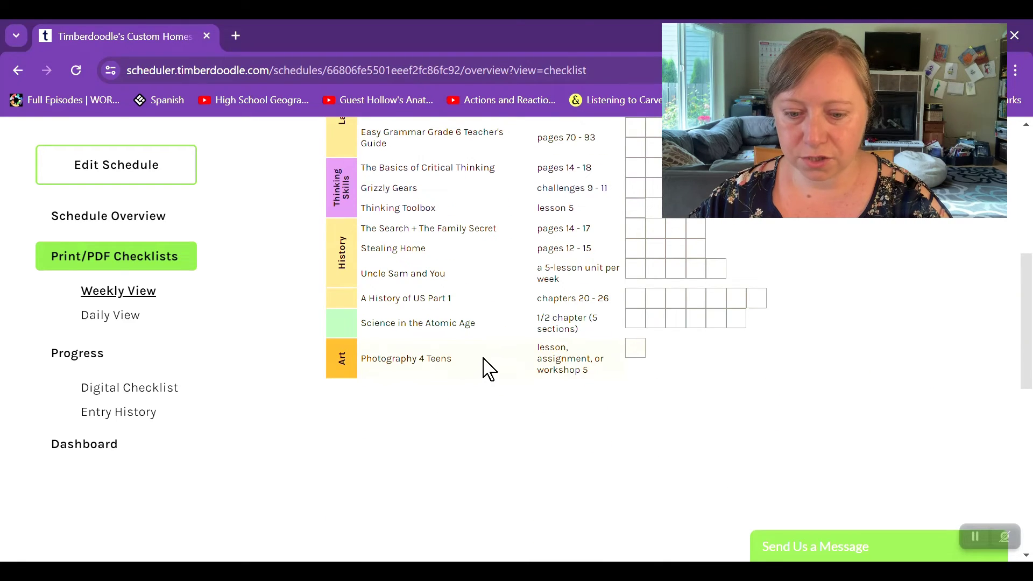
{"action": "scroll", "coordinate": [489, 369], "scroll_direction": "up", "scroll_amount": 5}
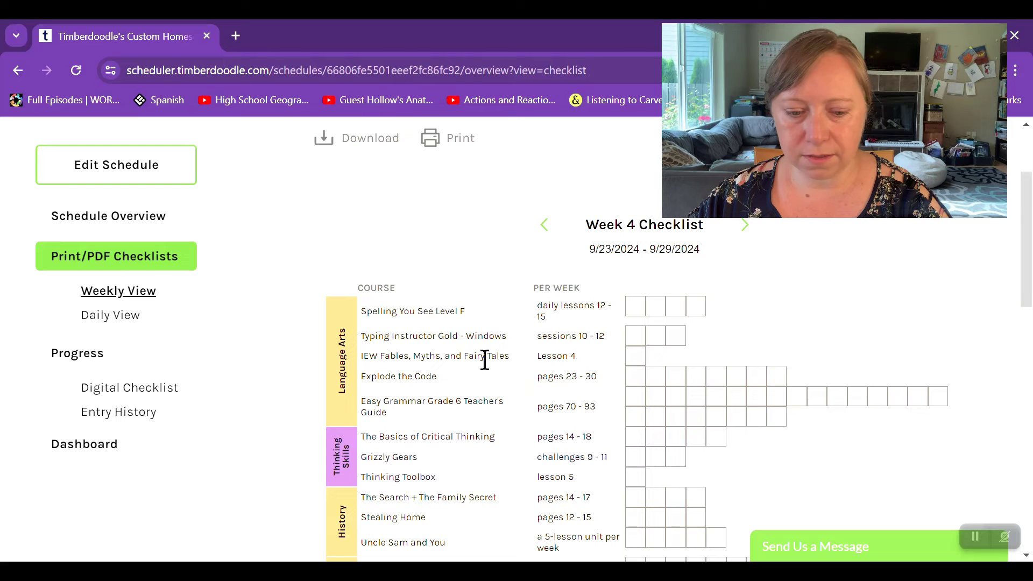
Examine the display options for the Week 4 printable checklist, including completed courses and incomplete units from previous weeks.
{"action": "scroll", "coordinate": [487, 365], "scroll_direction": "up", "scroll_amount": 3}
{"action": "left_click", "coordinate": [907, 272]}
{"action": "scroll", "coordinate": [805, 304], "scroll_direction": "down", "scroll_amount": 3}
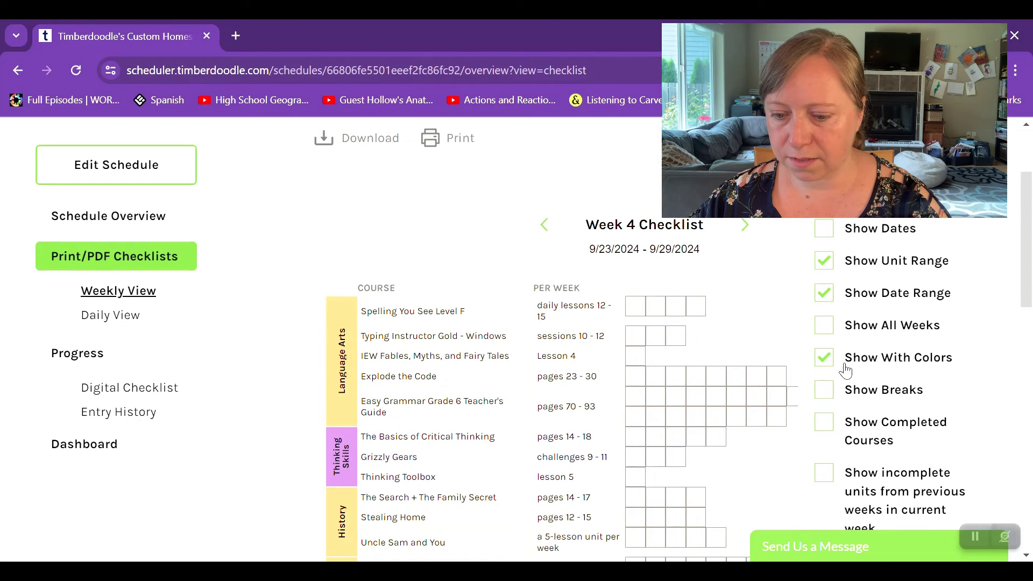
{"action": "scroll", "coordinate": [879, 355], "scroll_direction": "down", "scroll_amount": 3}
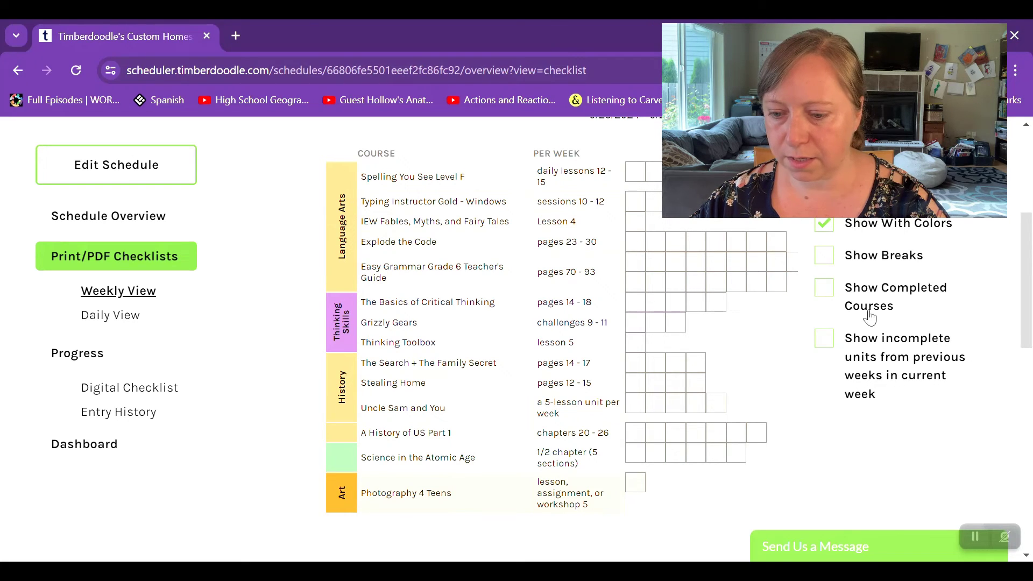
{"action": "scroll", "coordinate": [871, 332], "scroll_direction": "up", "scroll_amount": 3}
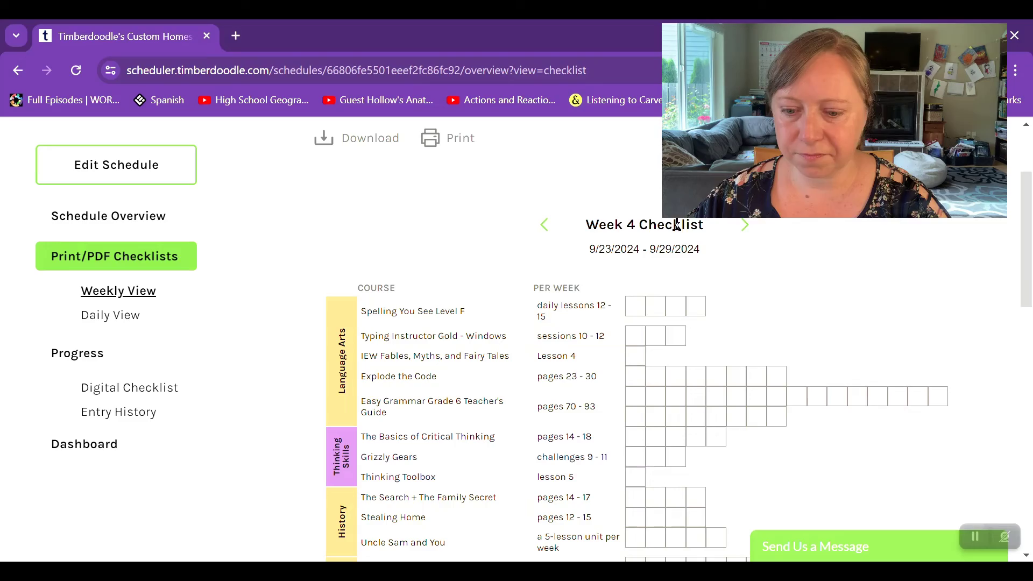
{"action": "scroll", "coordinate": [618, 242], "scroll_direction": "down", "scroll_amount": 3}
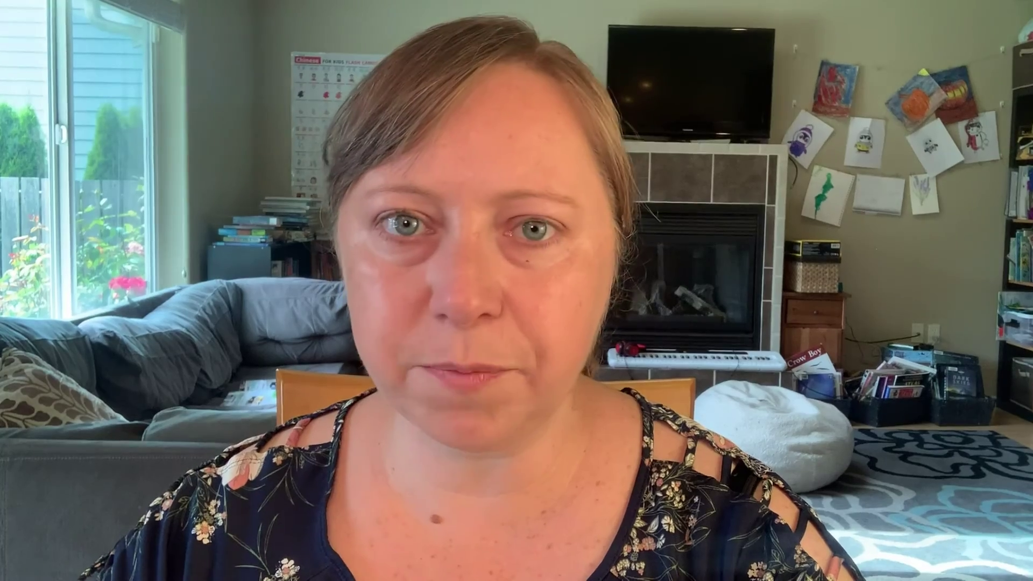